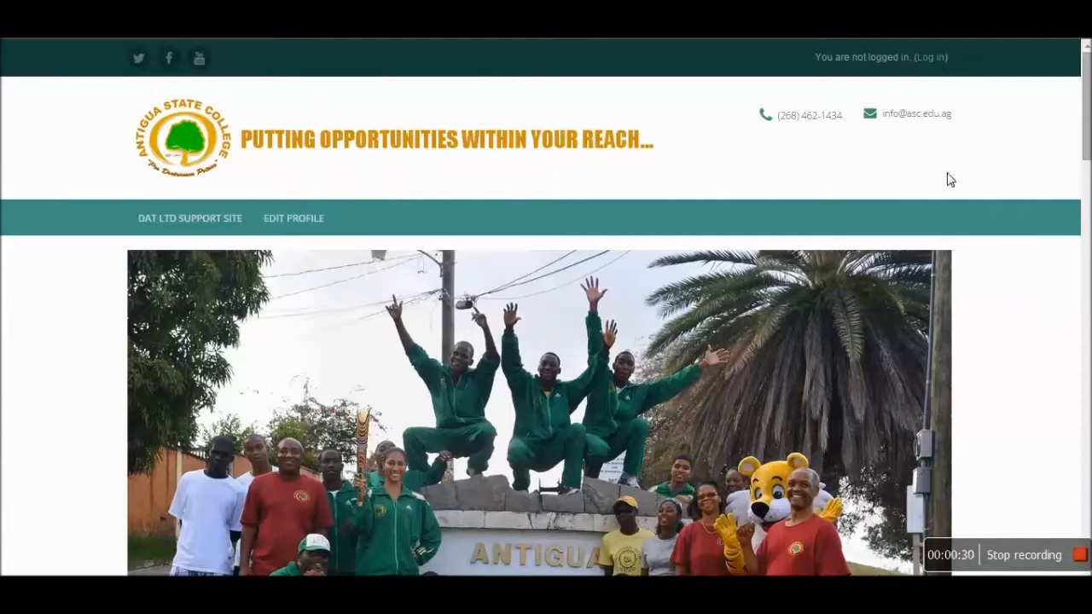
scroll(951, 179, down, 4)
scroll(987, 293, down, 5)
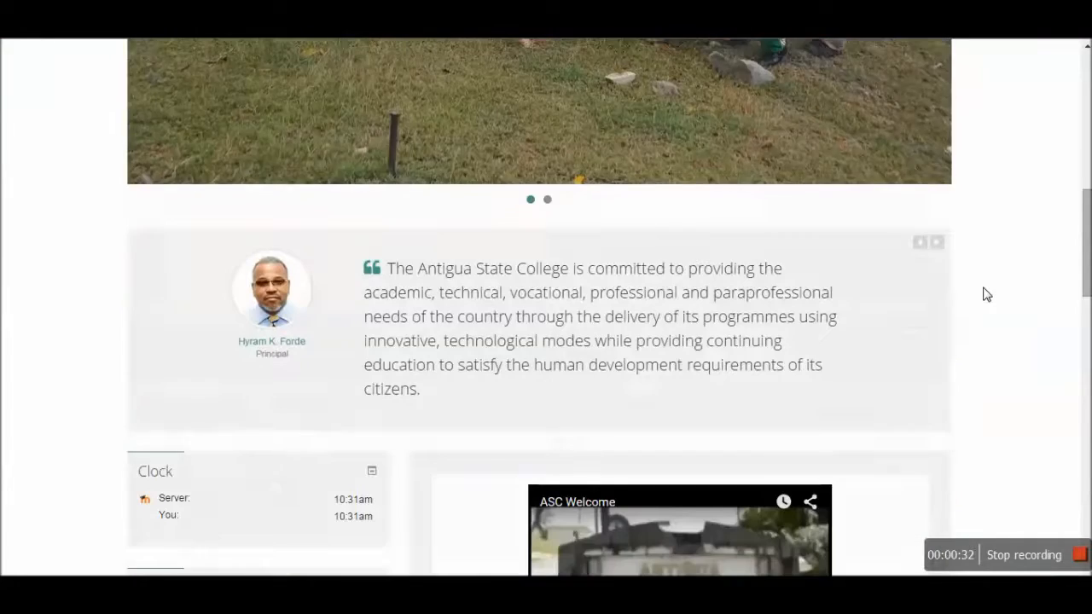
scroll(986, 294, down, 3)
- Sign in with the demo student's username and password, declining Chrome's offer to save the password
click(277, 398)
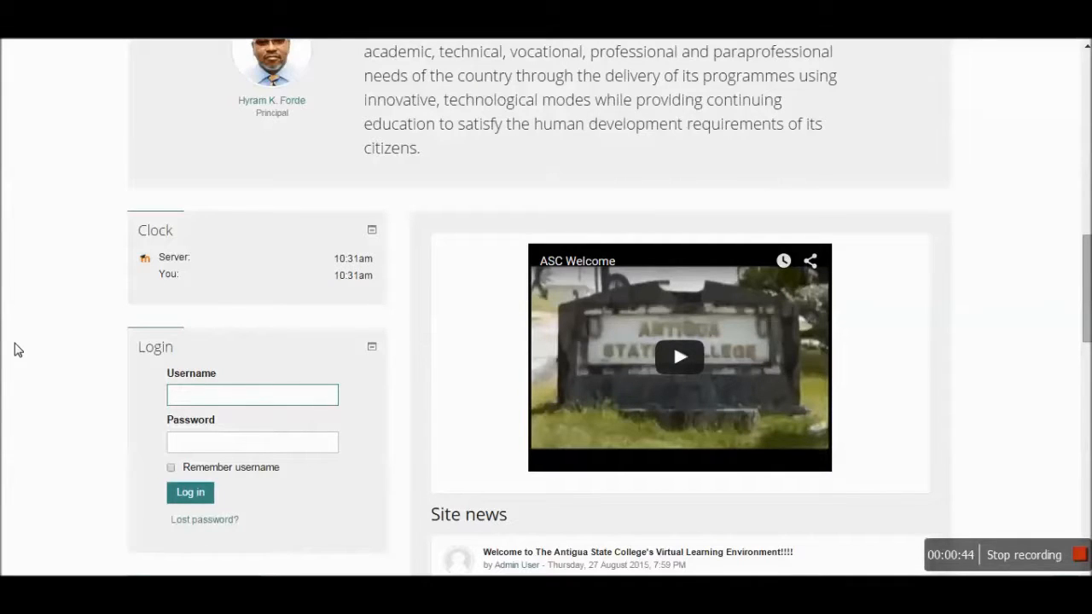
text(studentdemo)
click(209, 419)
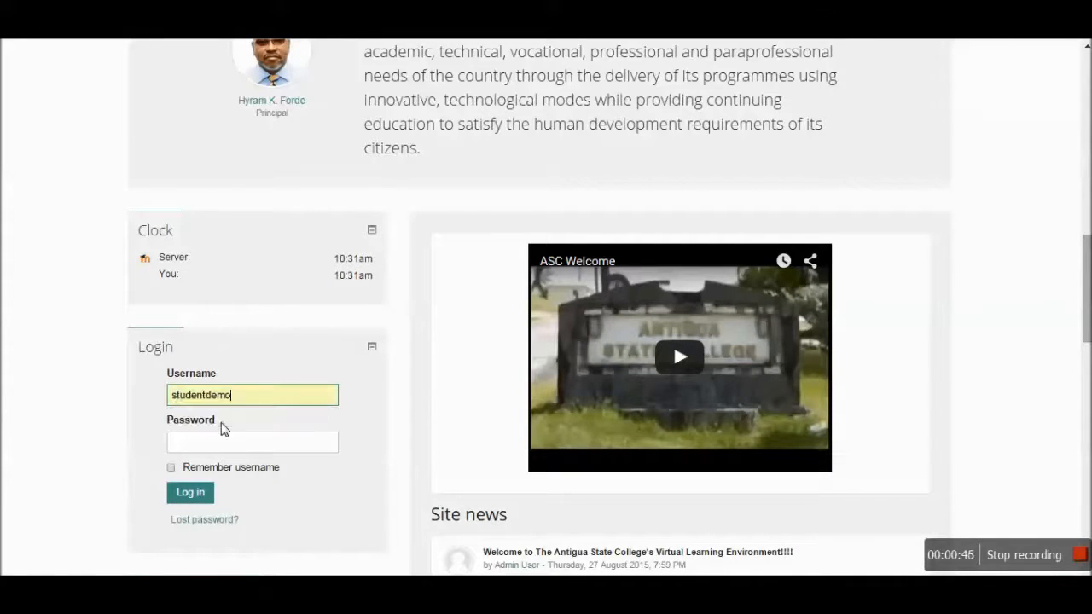
click(224, 442)
text(studentd)
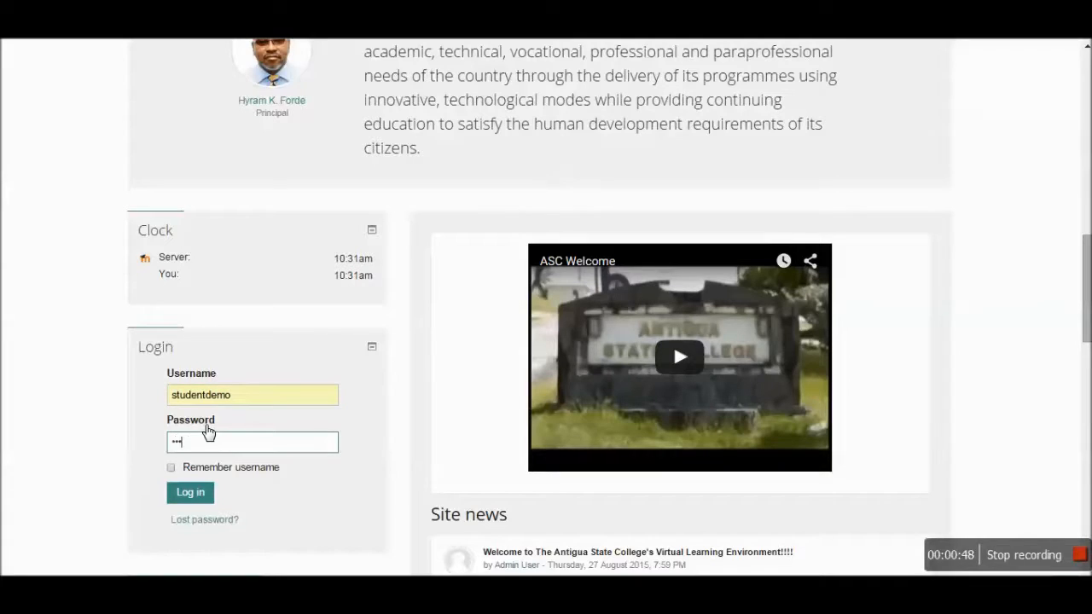
text(e)
click(190, 492)
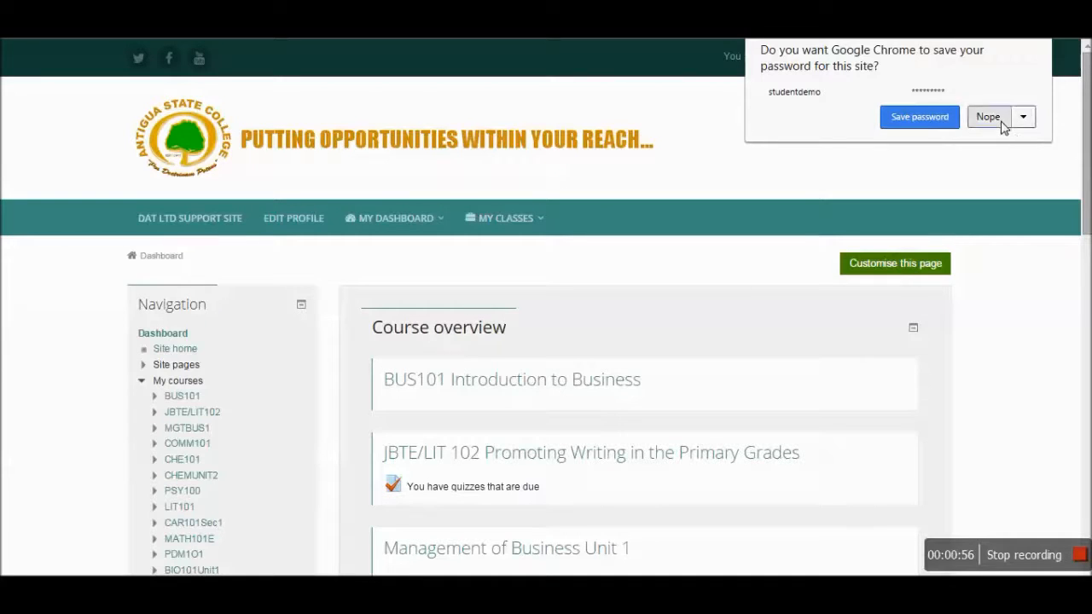
click(990, 117)
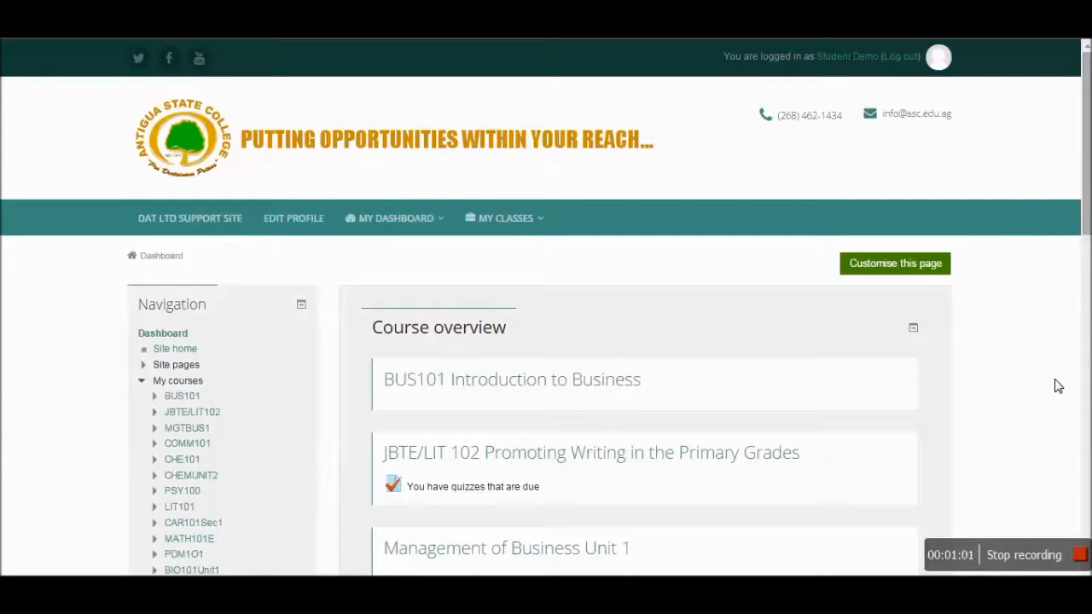
scroll(1033, 344, down, 2)
scroll(1032, 344, down, 2)
scroll(1028, 333, down, 4)
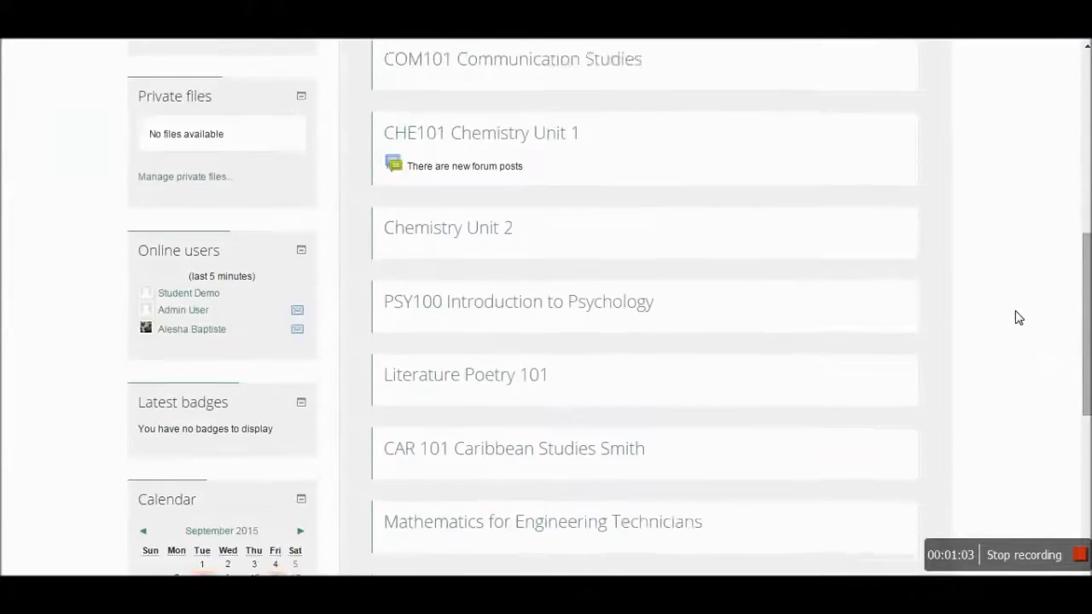
scroll(1020, 320, down, 4)
scroll(1012, 307, down, 2)
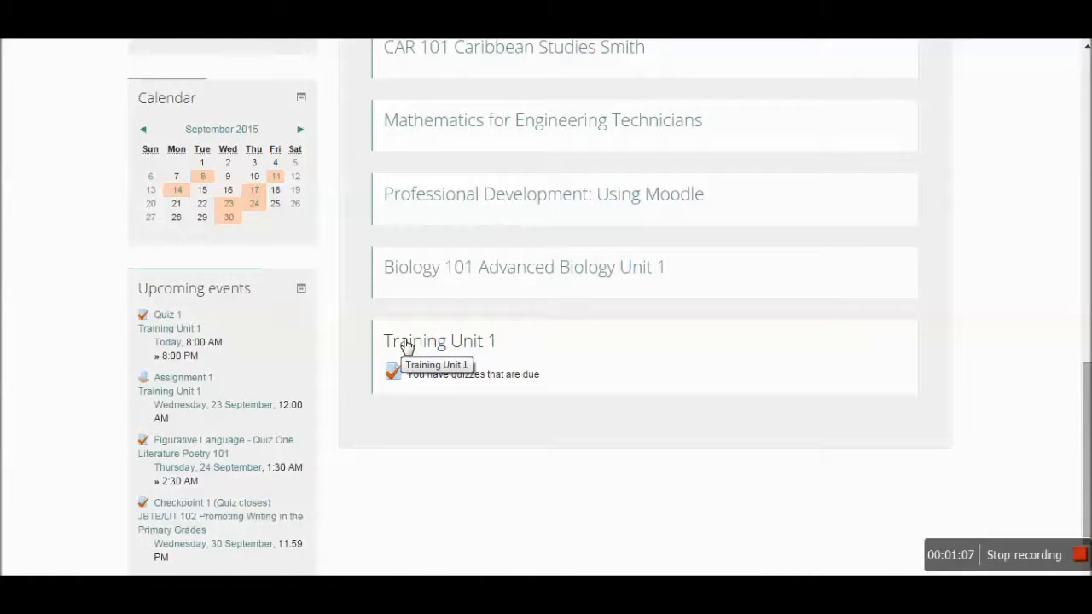
- Open the Training Unit 1 course from the dashboard's course overview
click(407, 345)
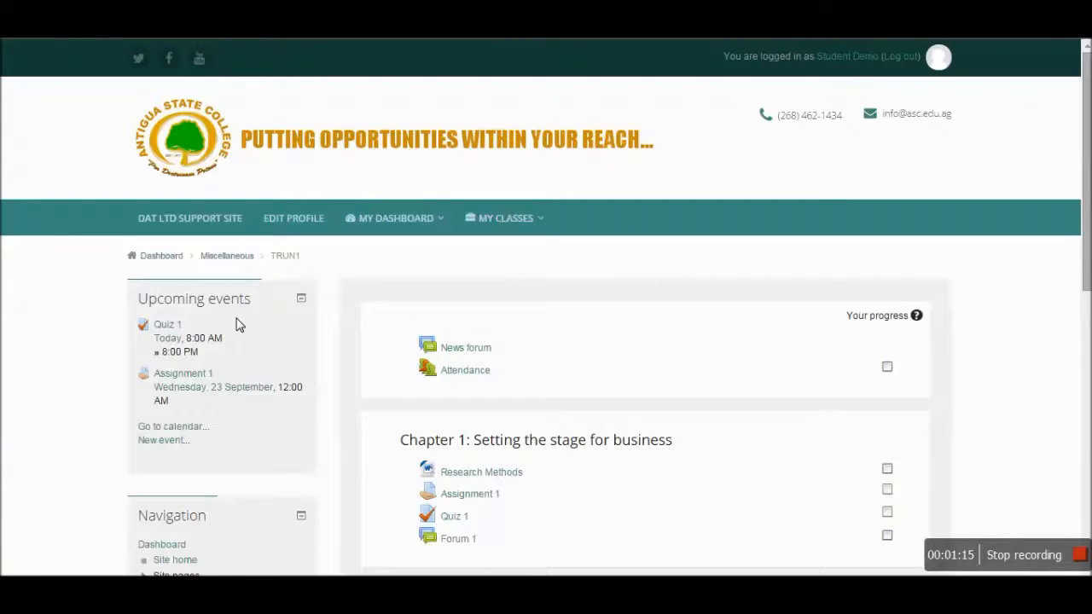
scroll(252, 327, down, 3)
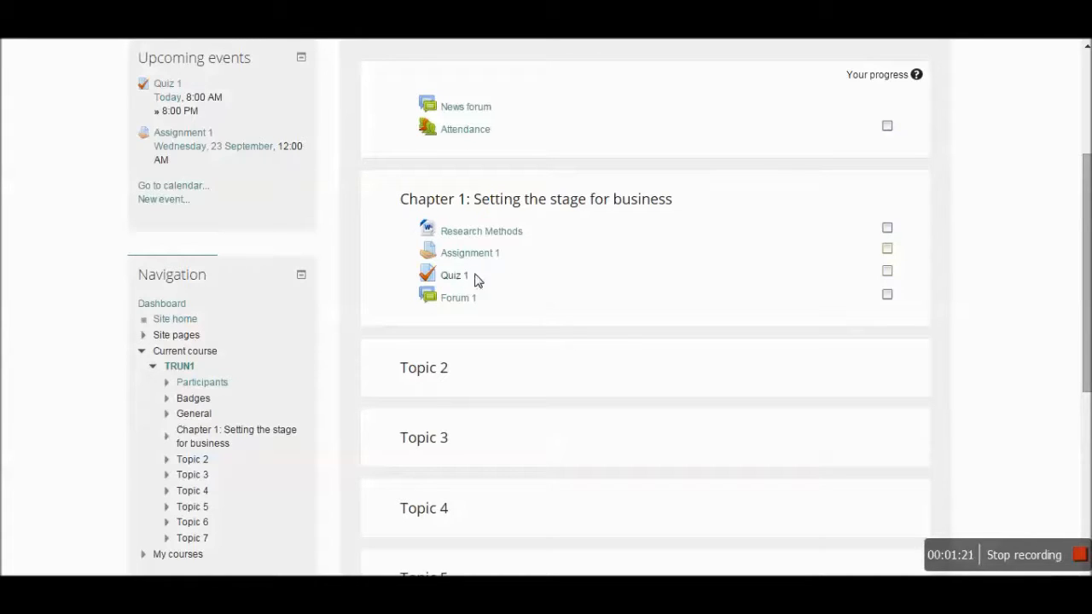
scroll(602, 305, up, 5)
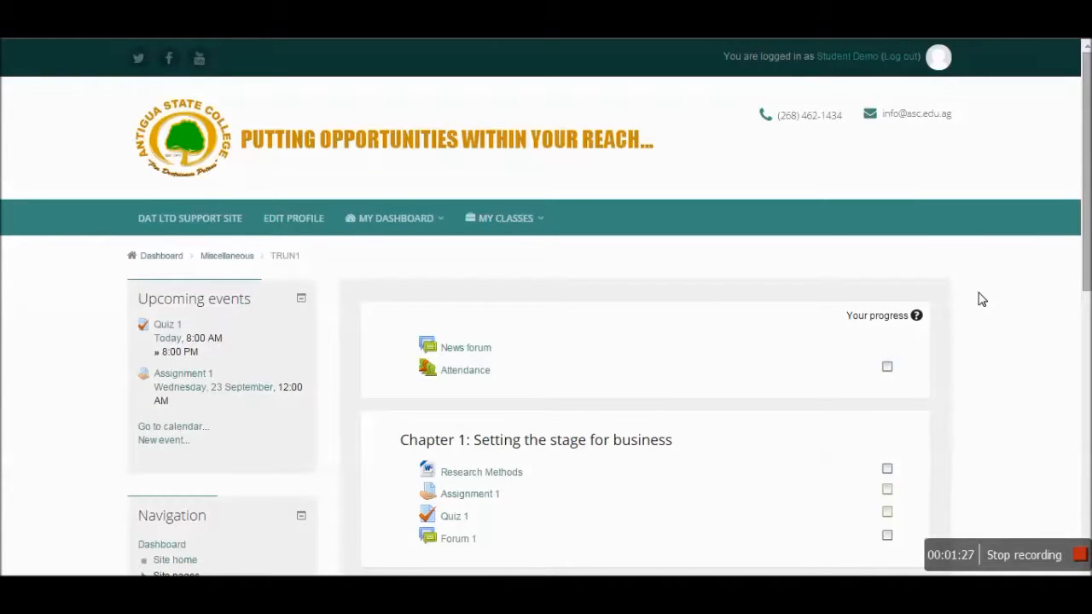
scroll(982, 299, down, 5)
scroll(981, 299, down, 5)
scroll(982, 298, down, 3)
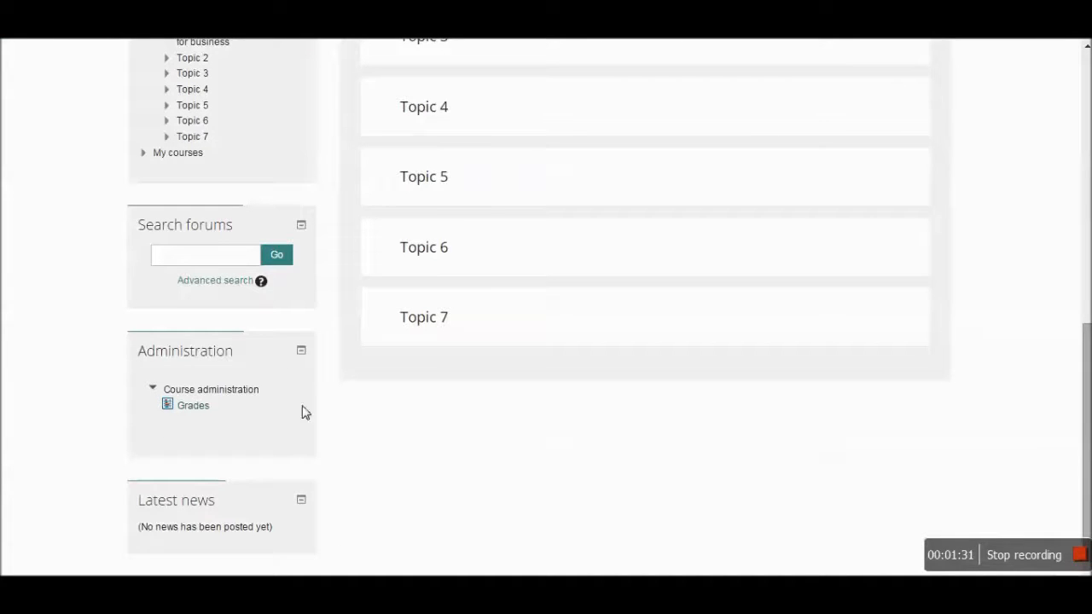
scroll(1000, 392, up, 5)
scroll(1000, 392, up, 5)
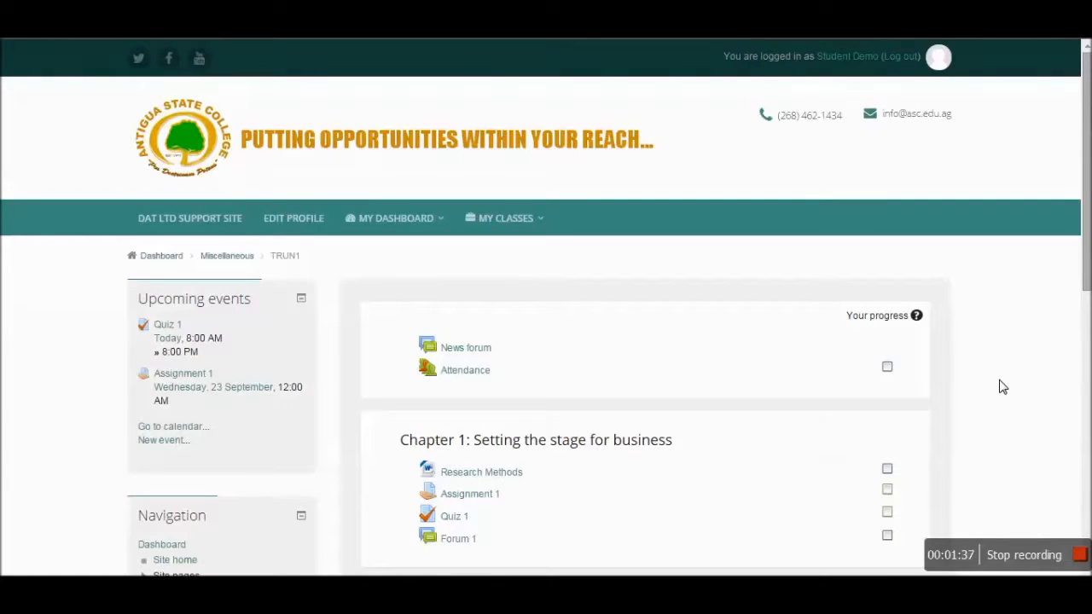
scroll(1003, 387, down, 2)
scroll(999, 380, down, 2)
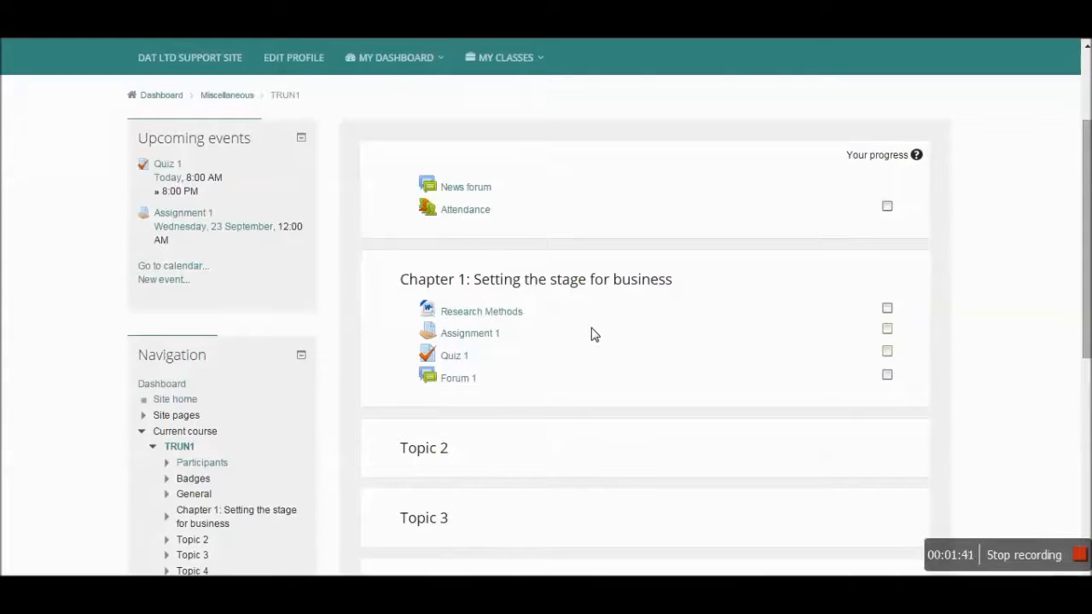
scroll(964, 316, up, 2)
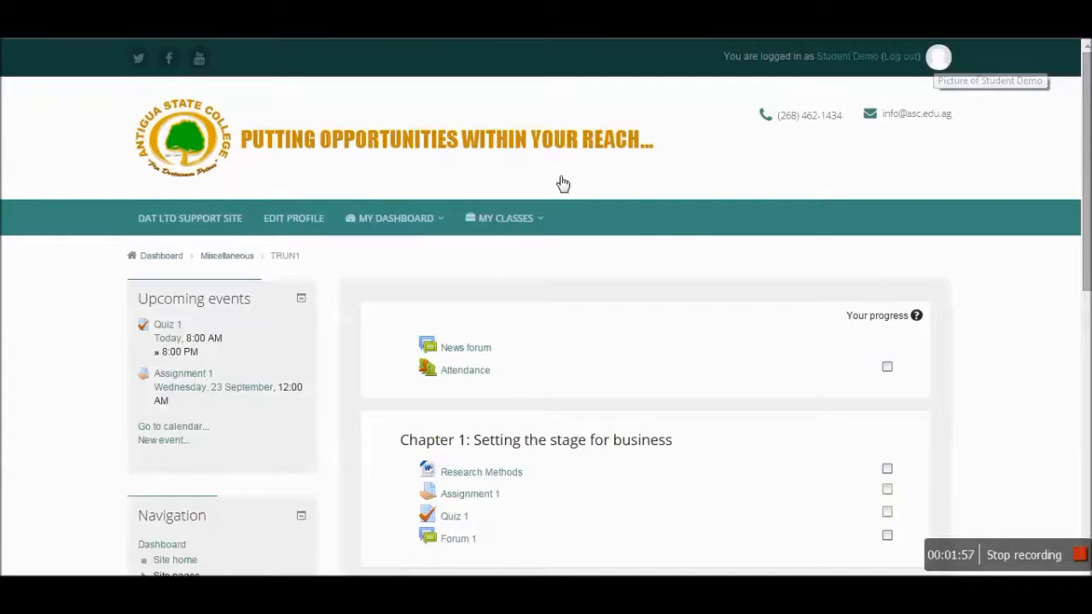
- Open the profile editing form from Preferences and start a profile description
click(299, 223)
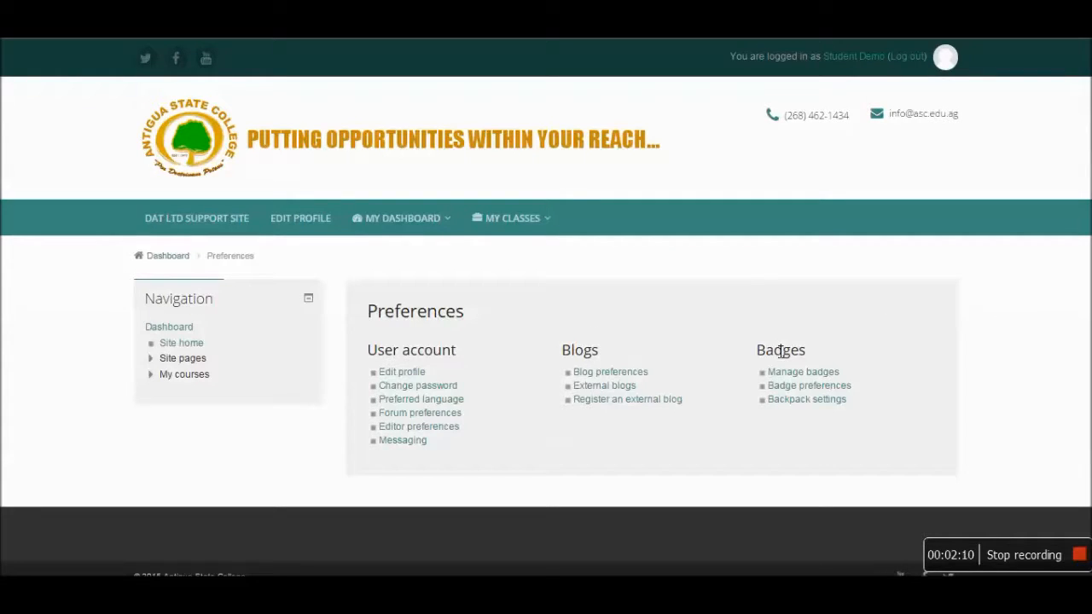
click(410, 373)
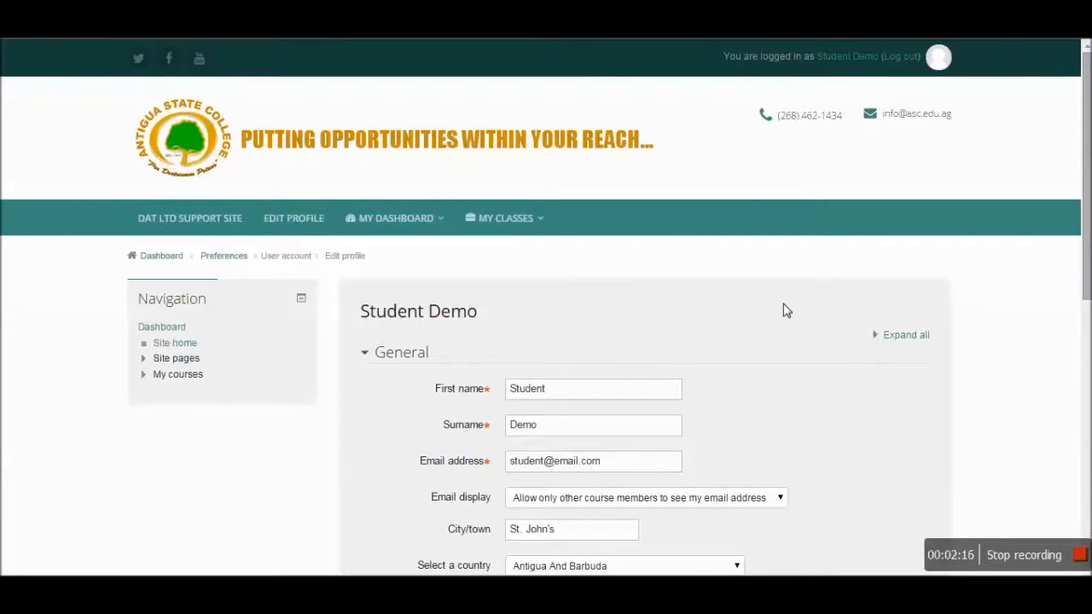
scroll(789, 316, down, 3)
scroll(831, 324, down, 2)
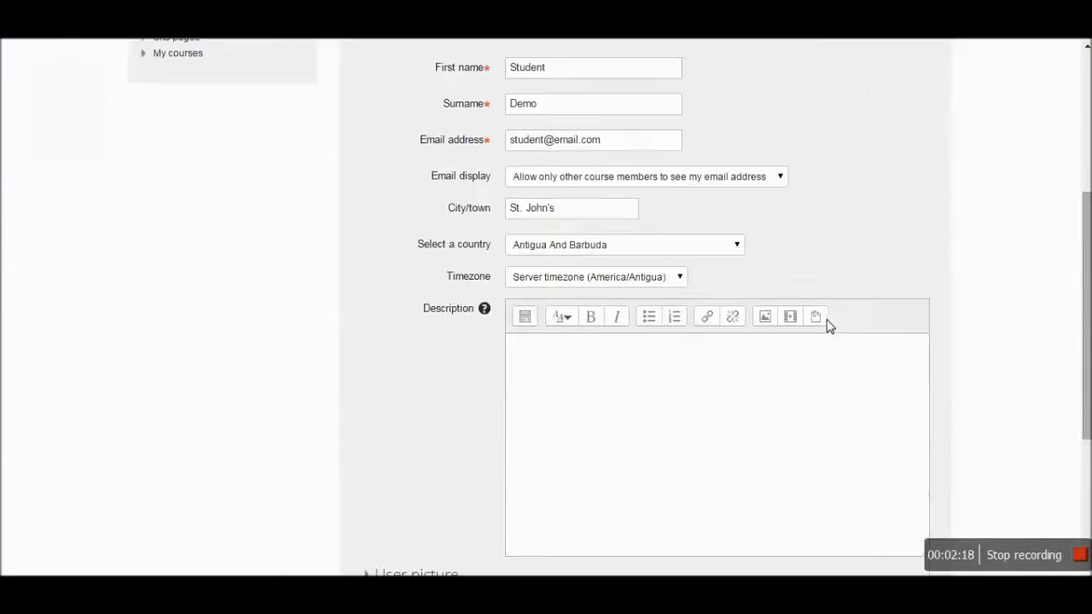
click(563, 379)
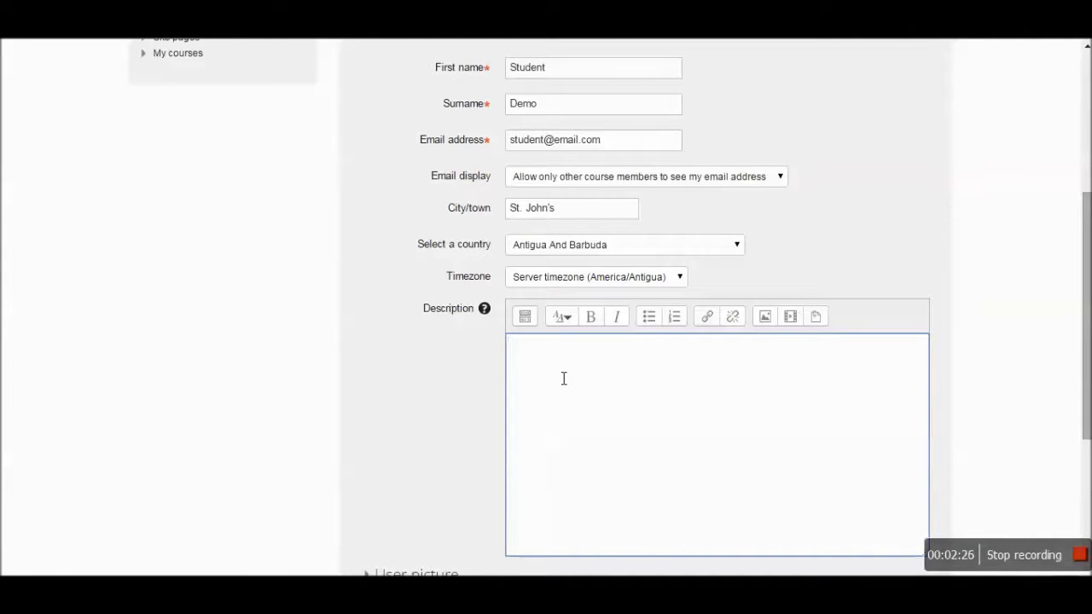
scroll(563, 341, down, 5)
scroll(427, 358, down, 3)
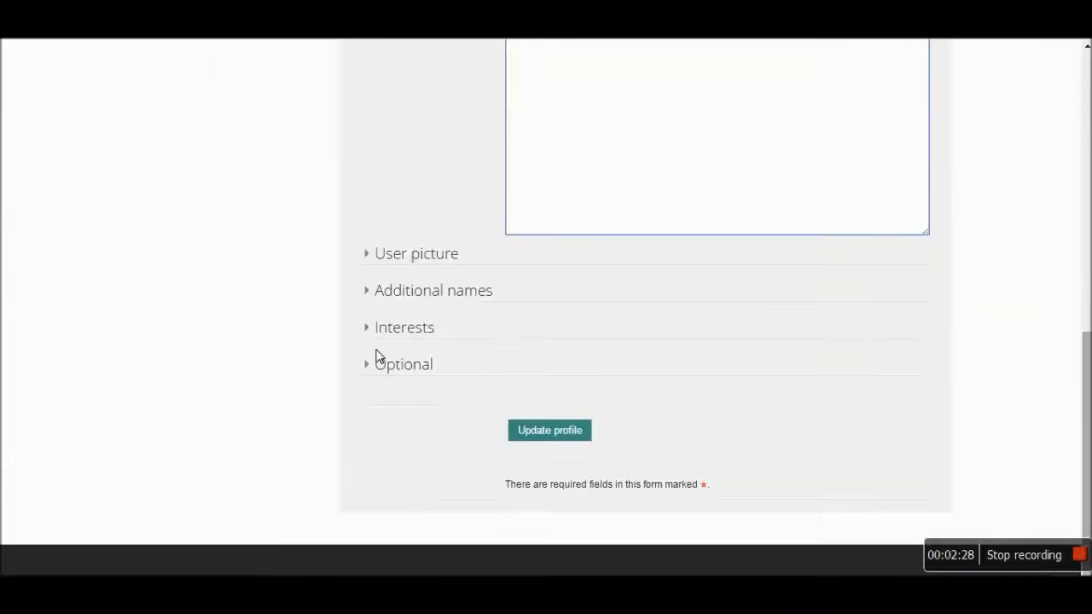
- Expand the User picture settings and bring up Windows Explorer to find a picture
click(368, 254)
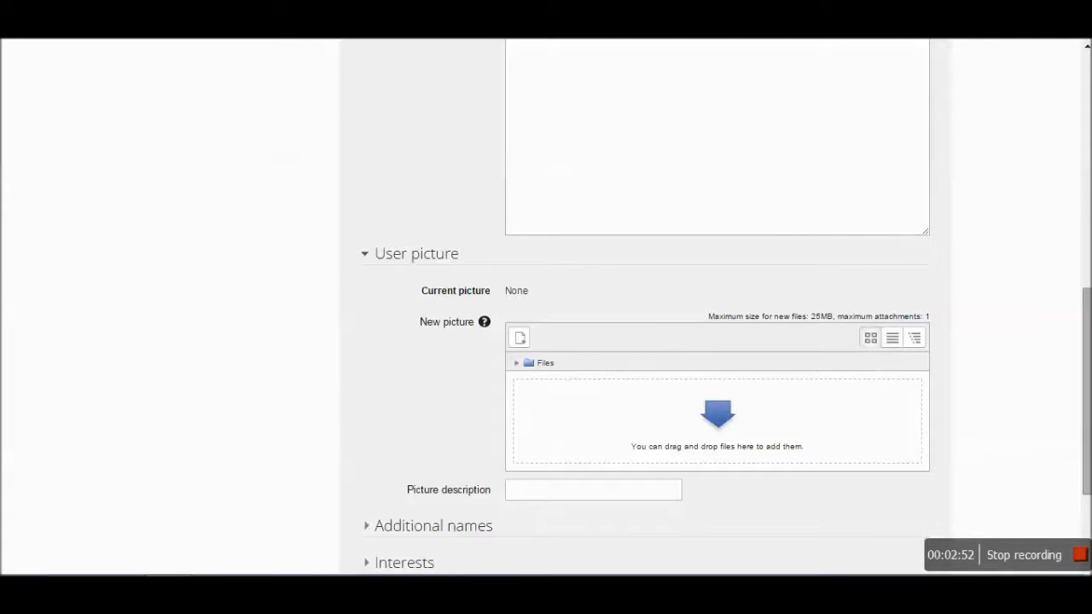
key(super+e)
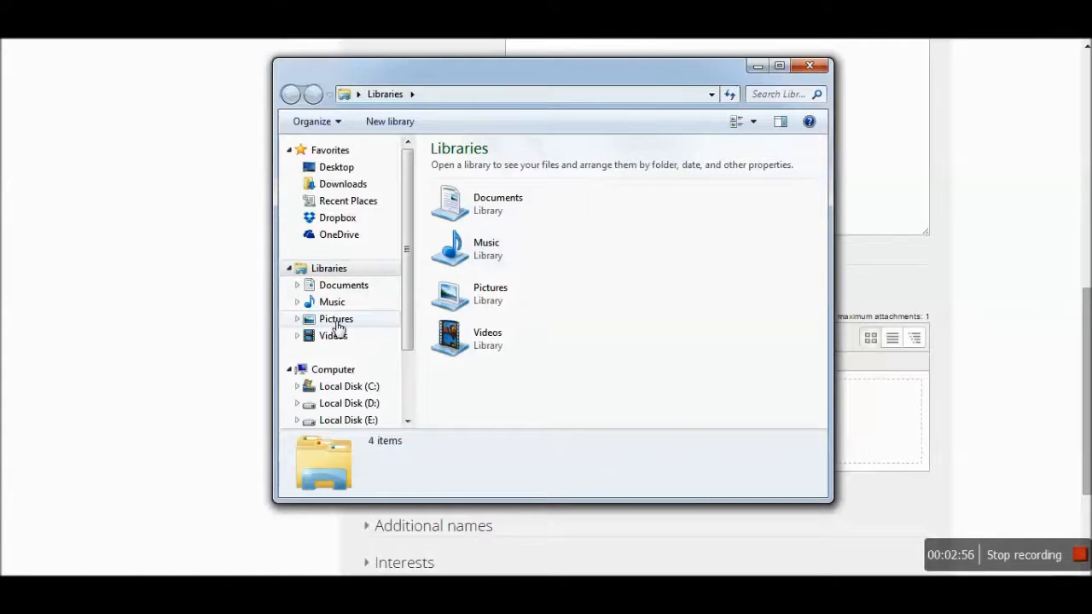
- Browse to Pictures > Sample Pictures and move Explorer aside to reveal the upload area
click(335, 319)
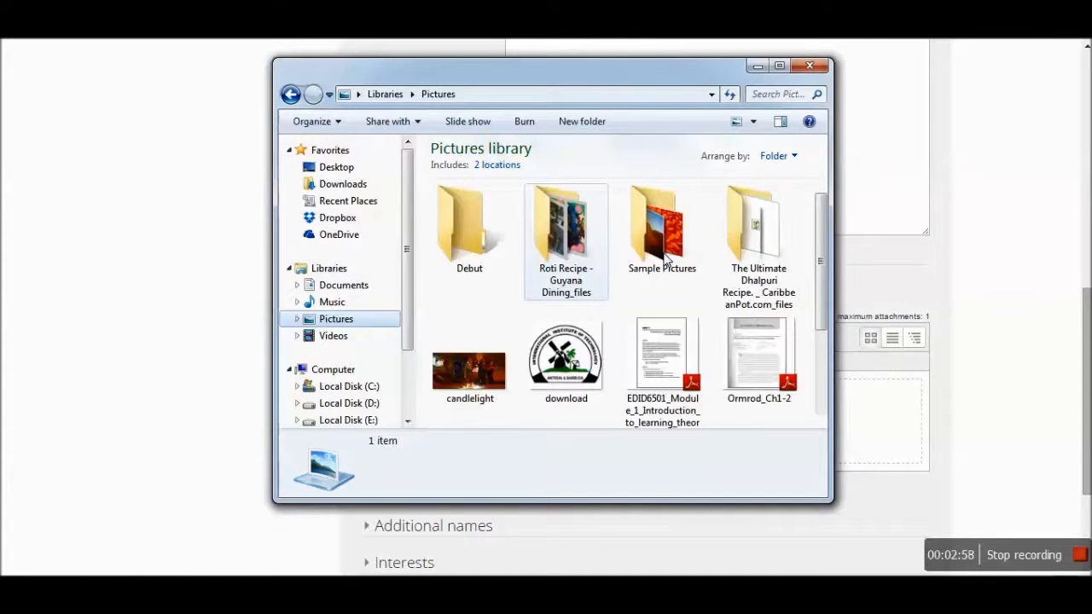
double_click(662, 231)
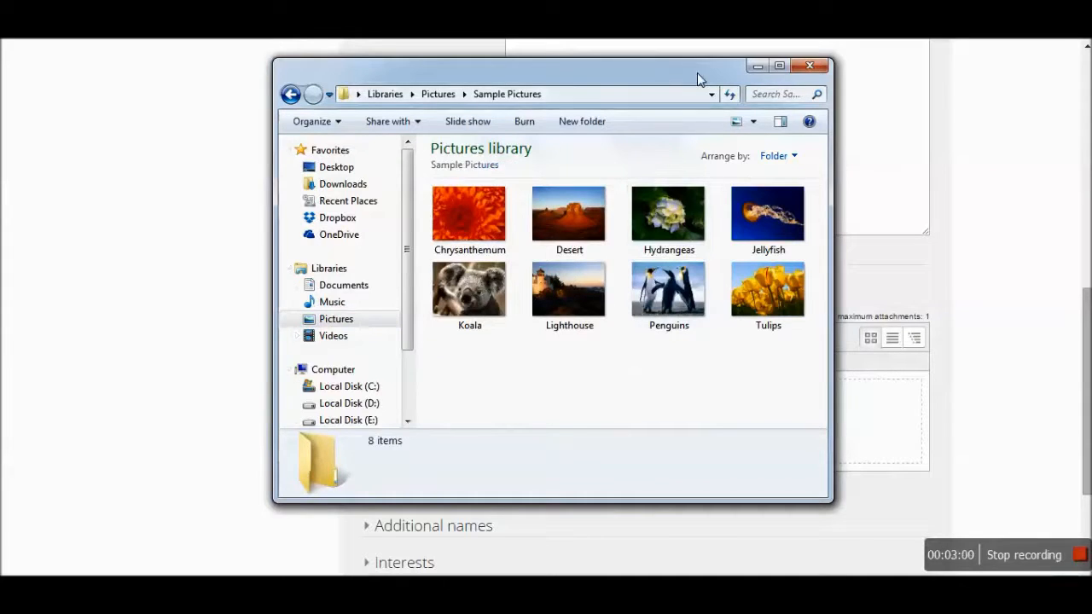
drag(697, 73, 375, 64)
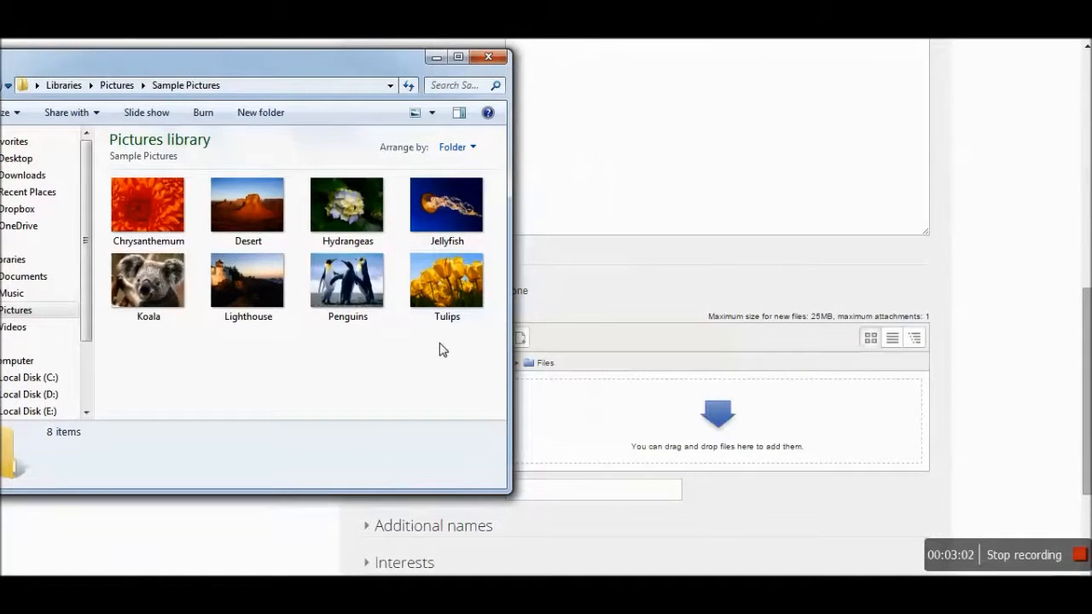
mouse_move(669, 290)
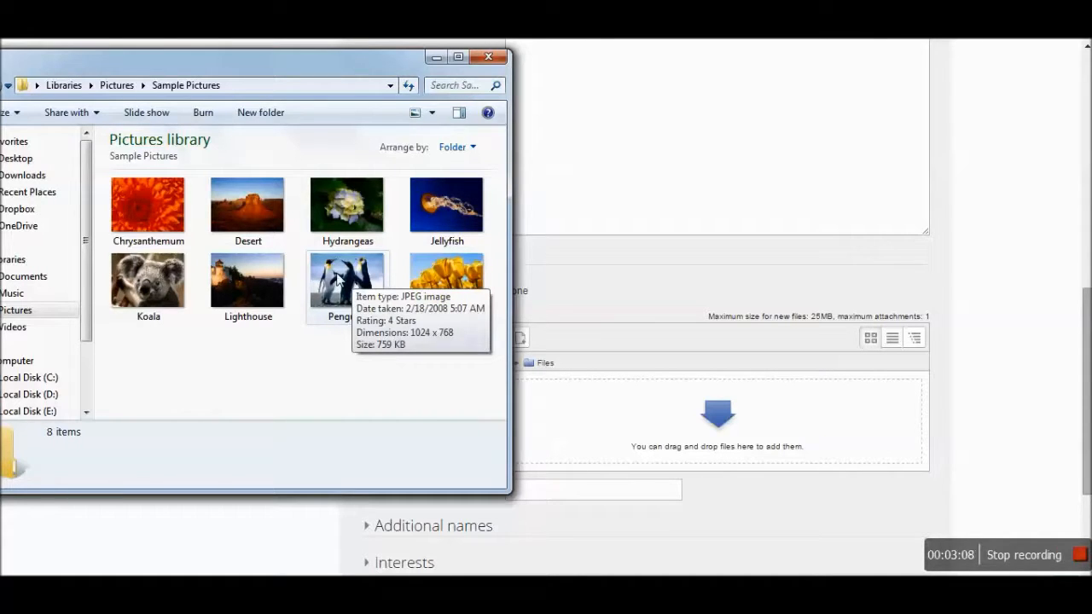
- Drag the Penguins picture into Moodle's New picture drop zone so it uploads
click(339, 280)
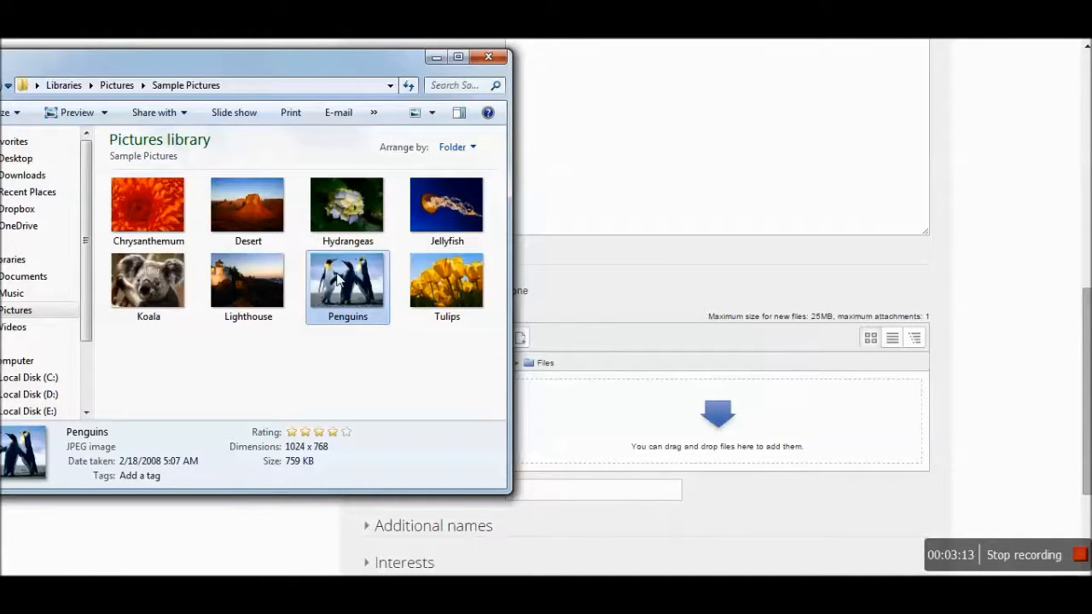
drag(338, 279, 606, 440)
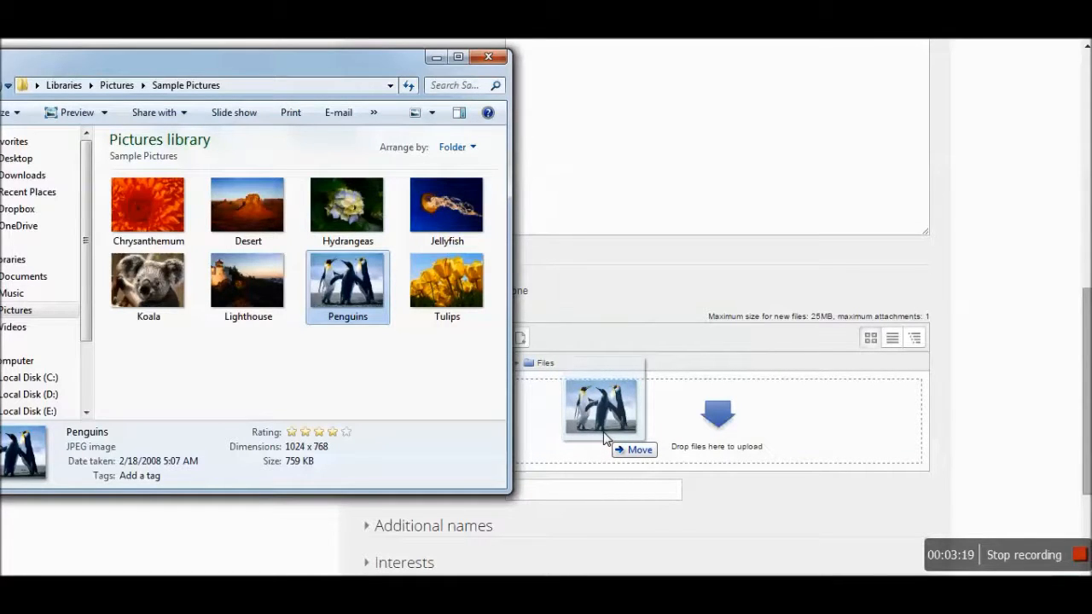
drag(606, 439, 606, 439)
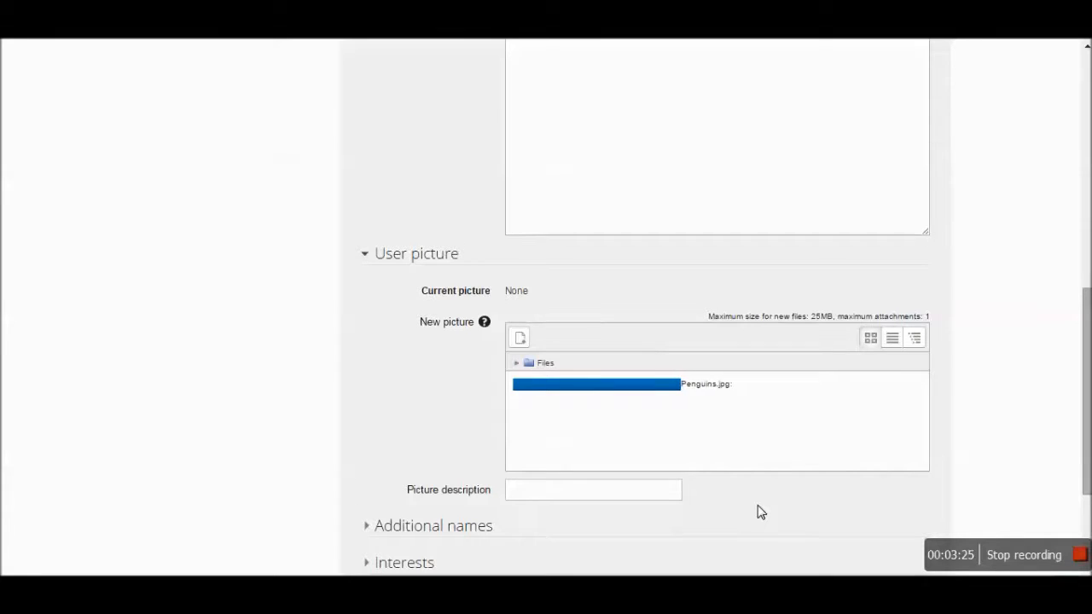
scroll(761, 512, down, 1)
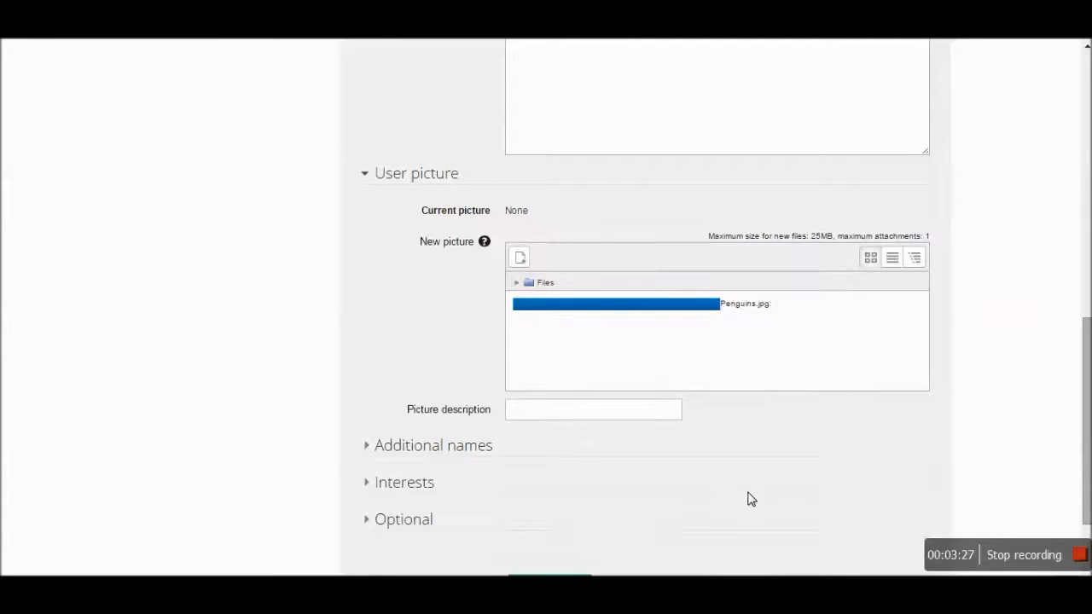
- Expand the Additional names, Interests and Optional sections of the profile form
click(373, 446)
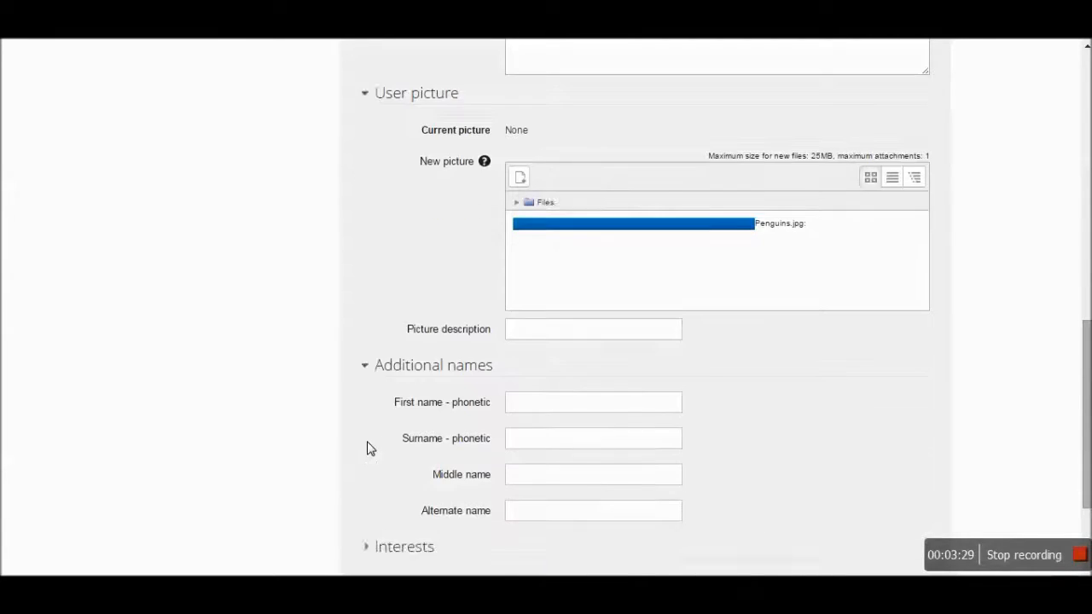
scroll(372, 447, down, 2)
click(369, 469)
scroll(368, 469, down, 3)
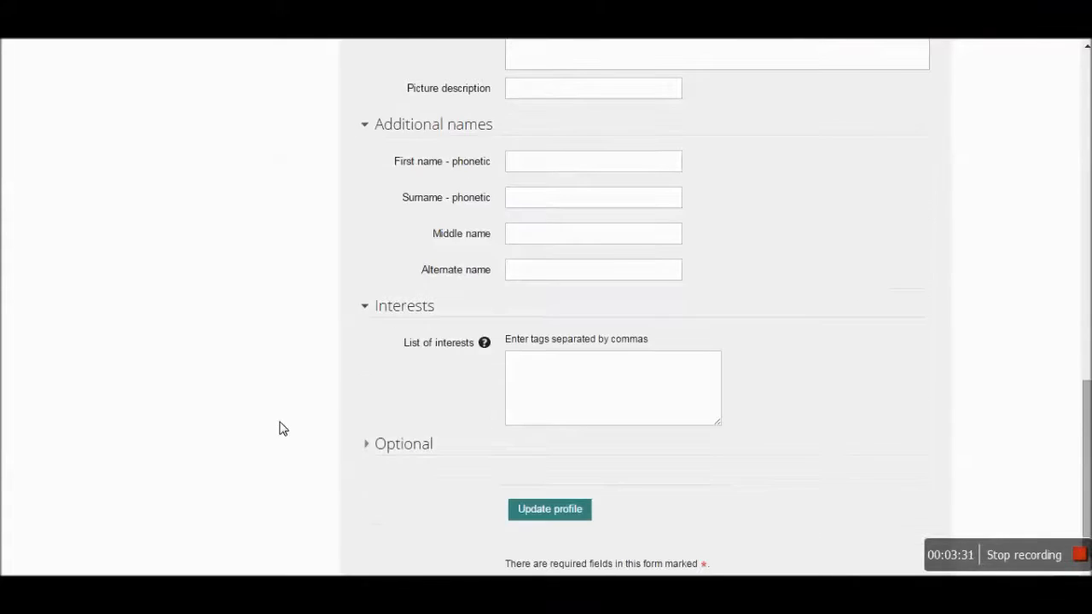
click(373, 367)
scroll(273, 373, down, 1)
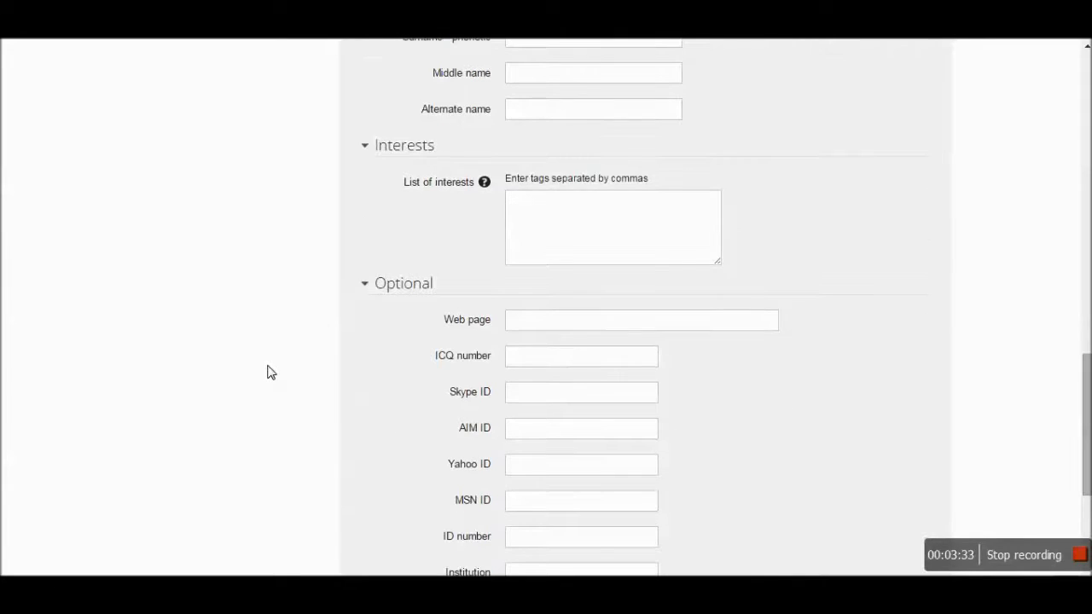
scroll(270, 368, down, 1)
scroll(269, 368, down, 1)
scroll(269, 368, down, 1)
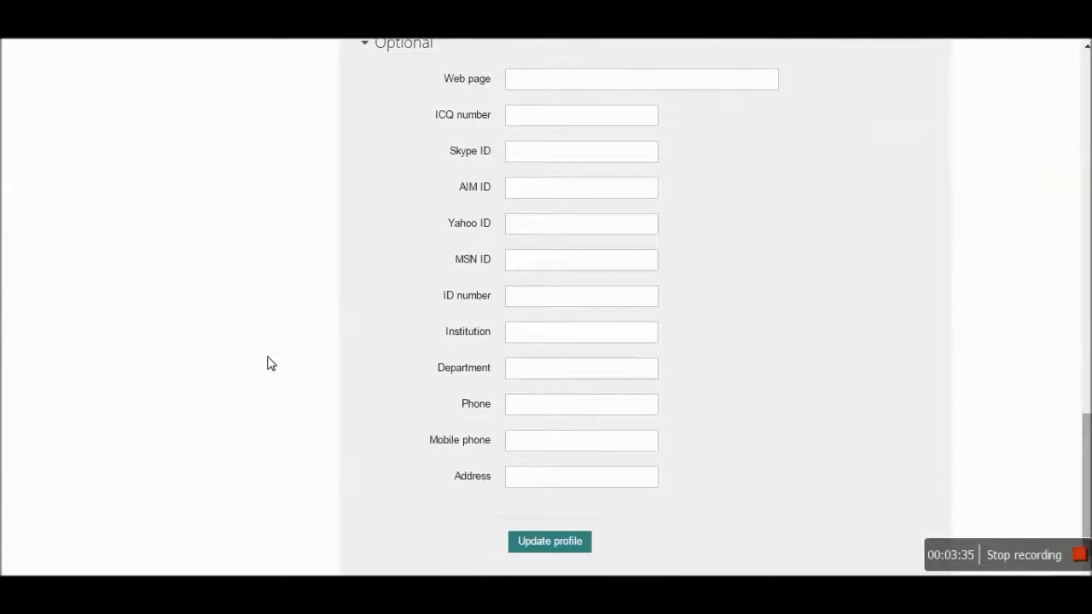
scroll(268, 364, up, 4)
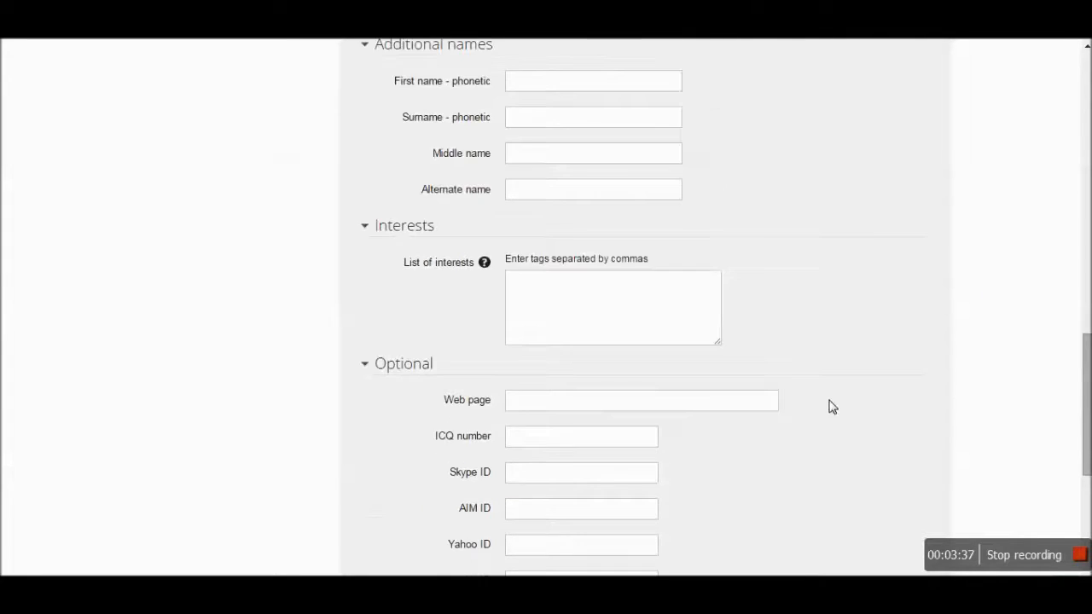
scroll(836, 407, up, 4)
scroll(857, 407, up, 3)
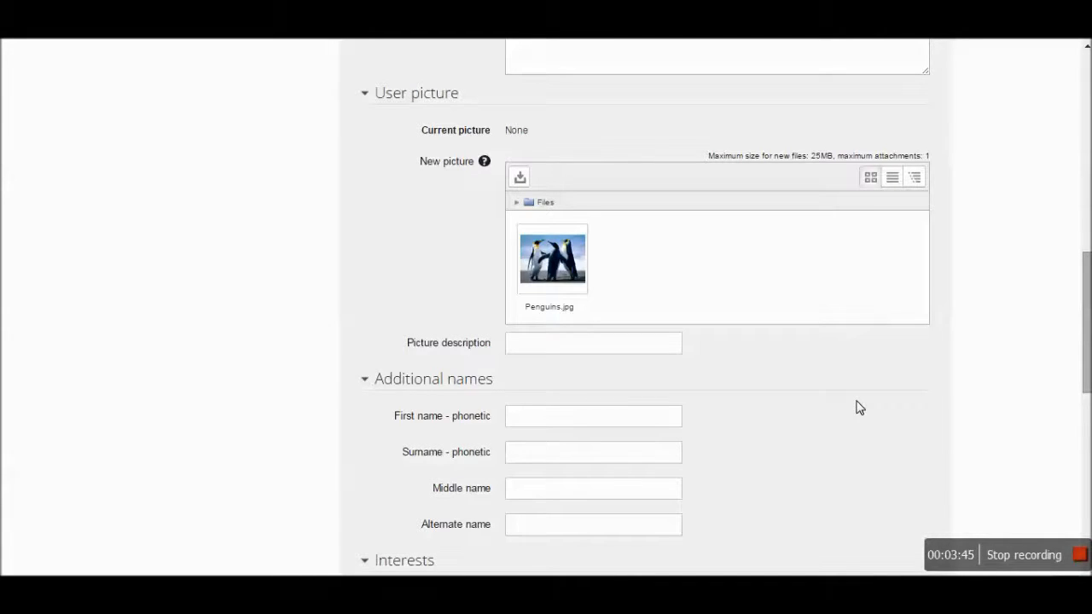
scroll(824, 395, down, 1)
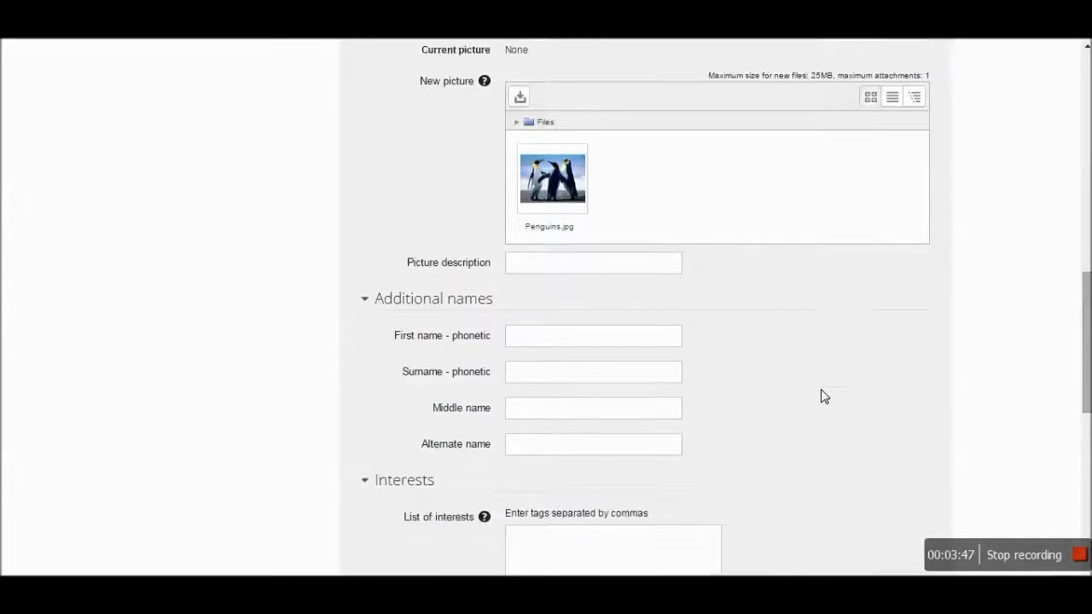
scroll(824, 396, down, 5)
scroll(810, 401, down, 5)
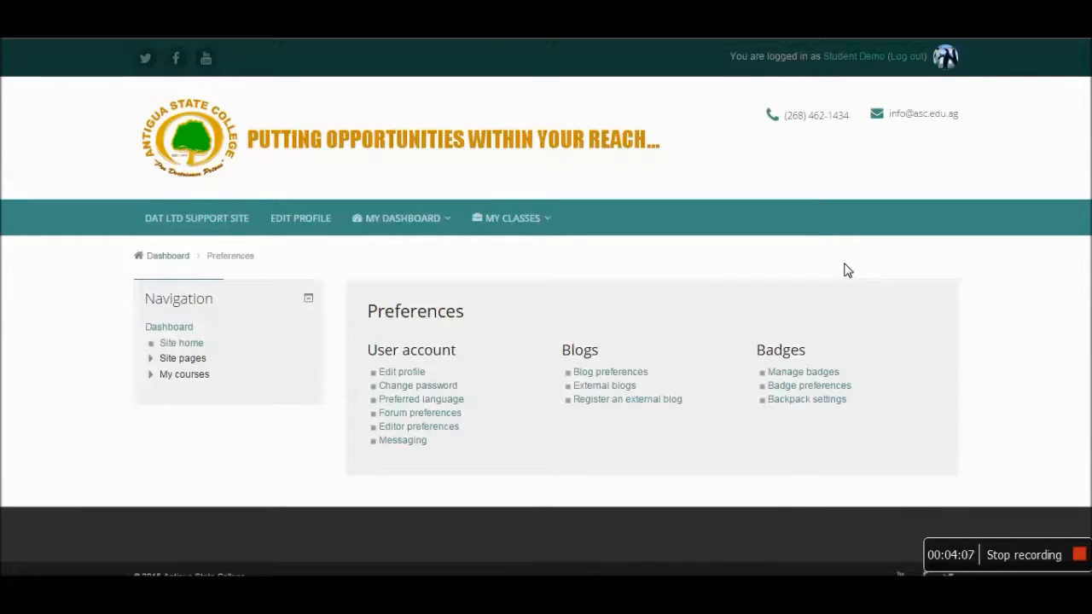
mouse_move(511, 218)
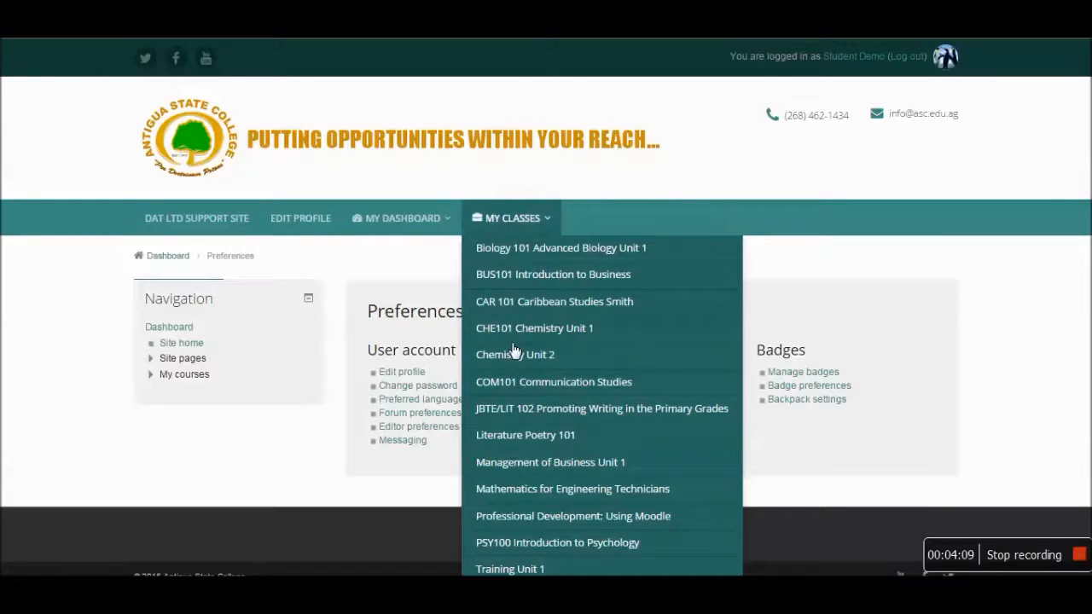
- Return to the Training Unit 1 course from the MY CLASSES menu
click(512, 569)
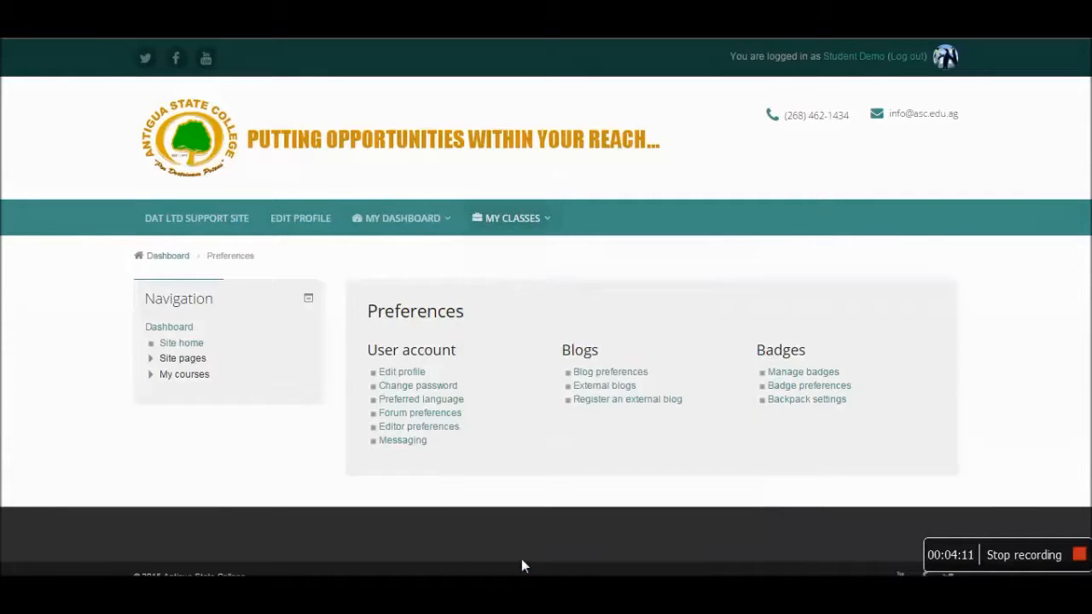
scroll(834, 243, down, 2)
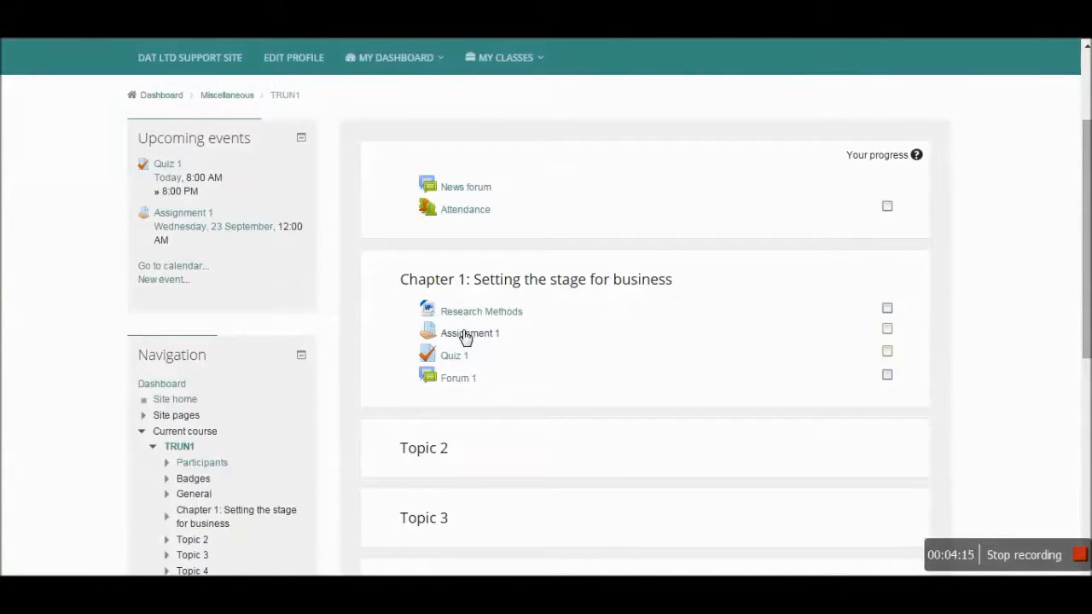
- Open Assignment 1 under Chapter 1 and begin editing its submission
click(465, 334)
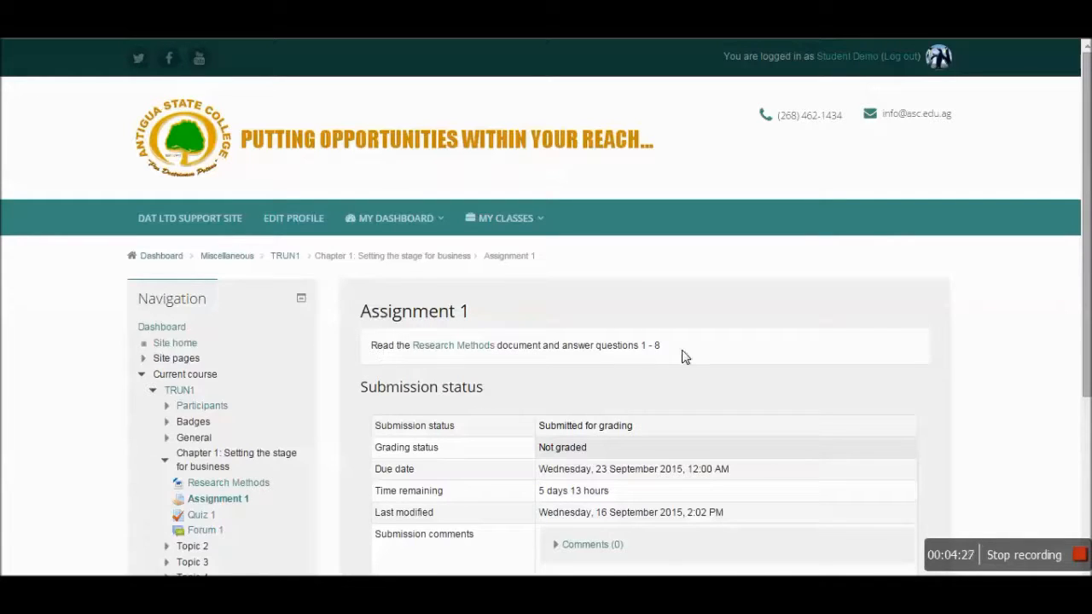
scroll(684, 356, down, 1)
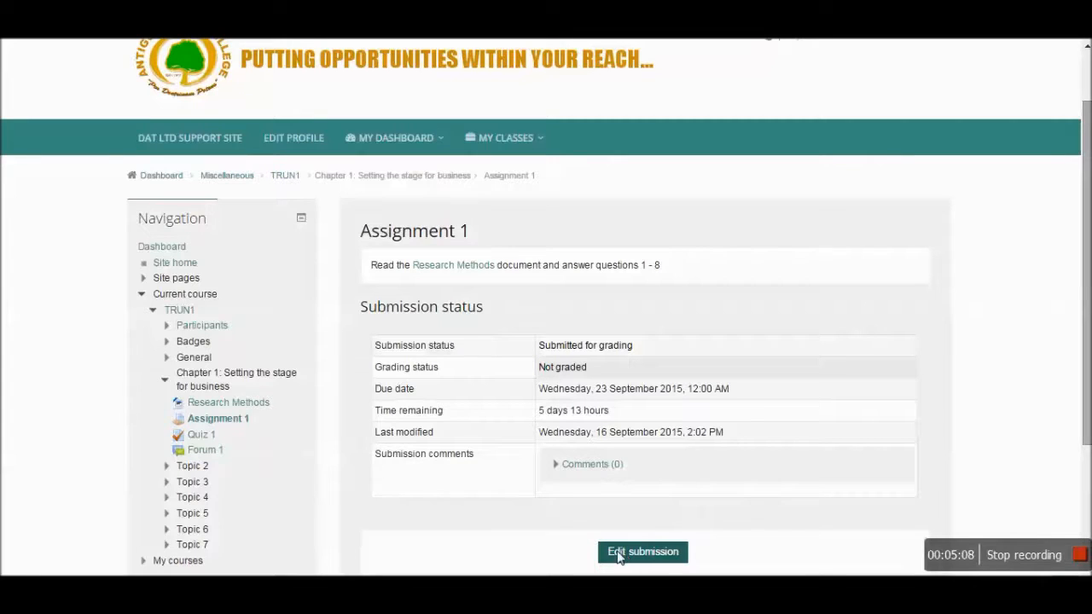
click(623, 554)
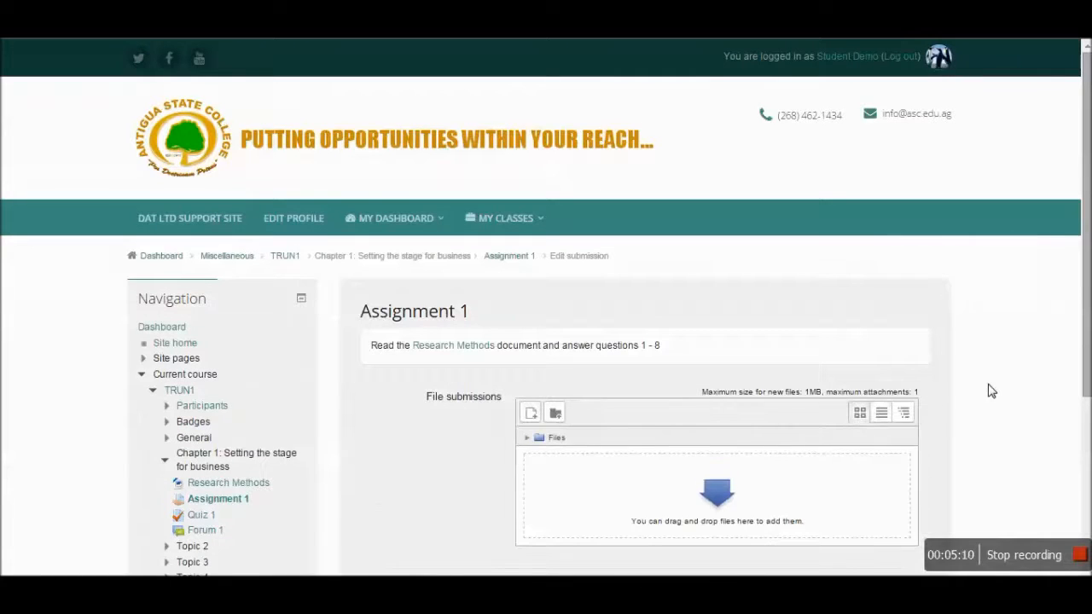
scroll(993, 391, down, 1)
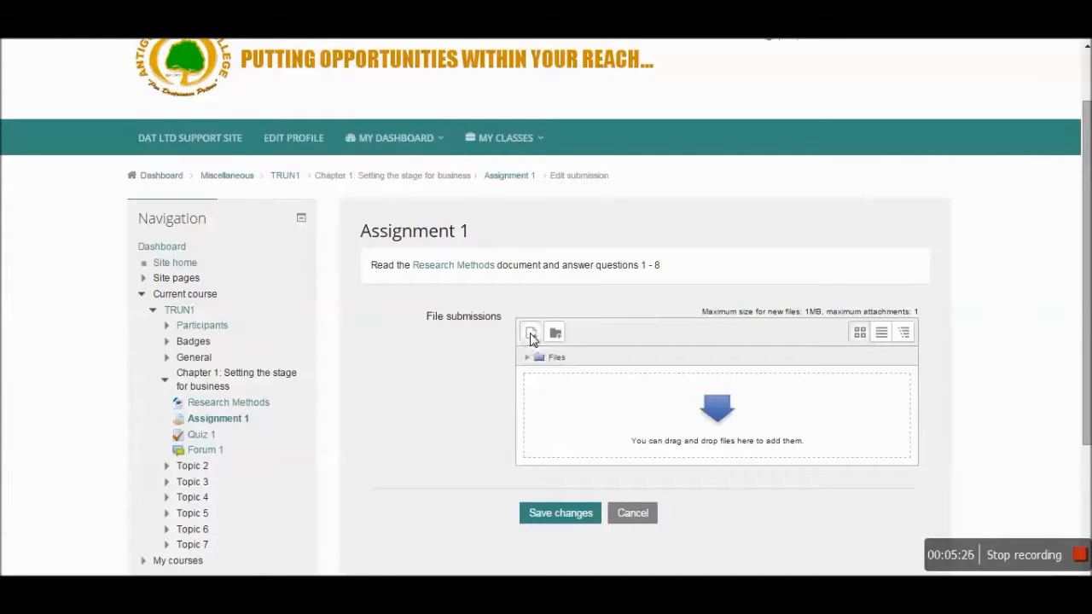
- Add a file to the submission, bringing up the file picker on Upload a file
click(535, 338)
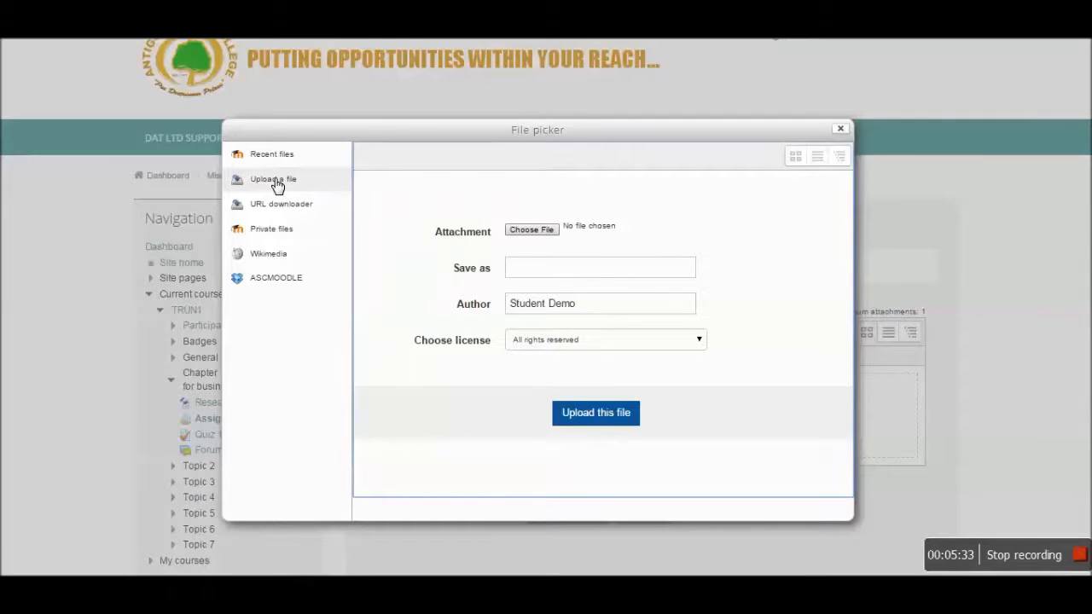
click(532, 230)
- Attach Computer Applications Seminar Outline.docx from Documents and upload it to the submission
click(538, 232)
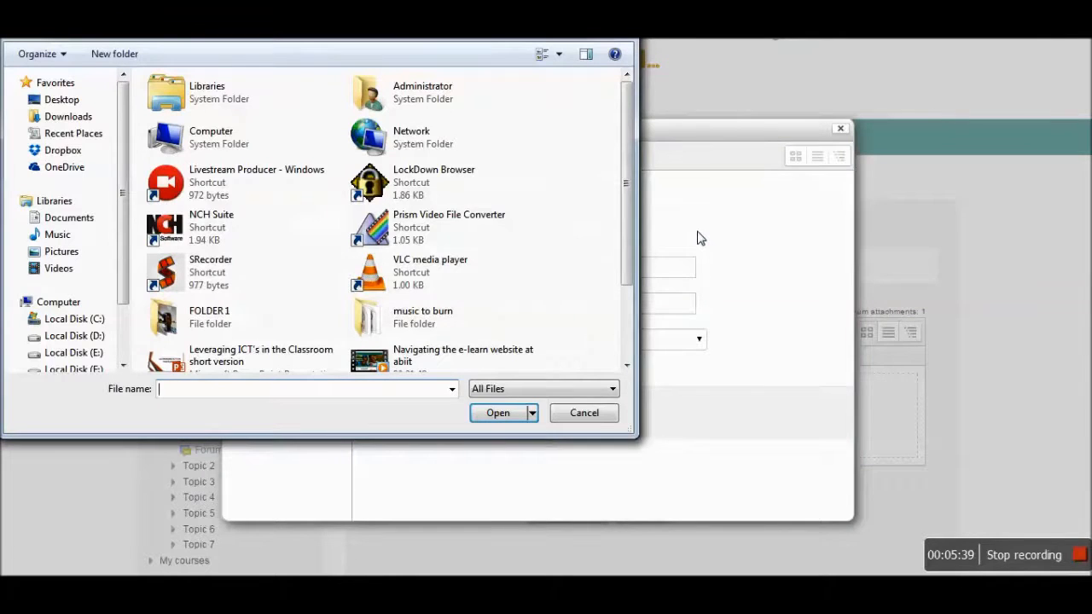
drag(122, 179, 121, 192)
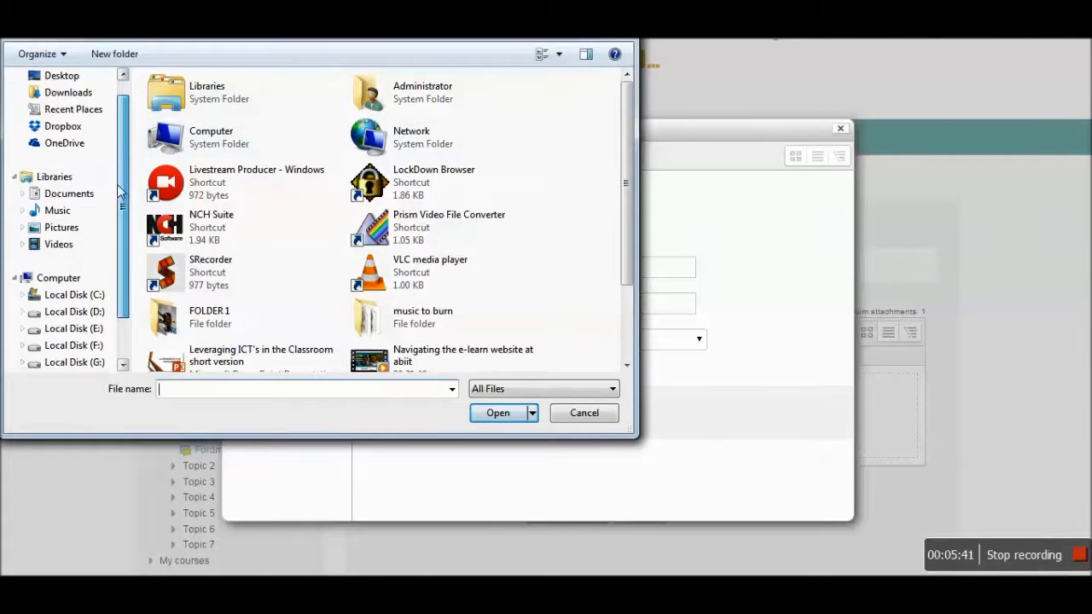
click(68, 177)
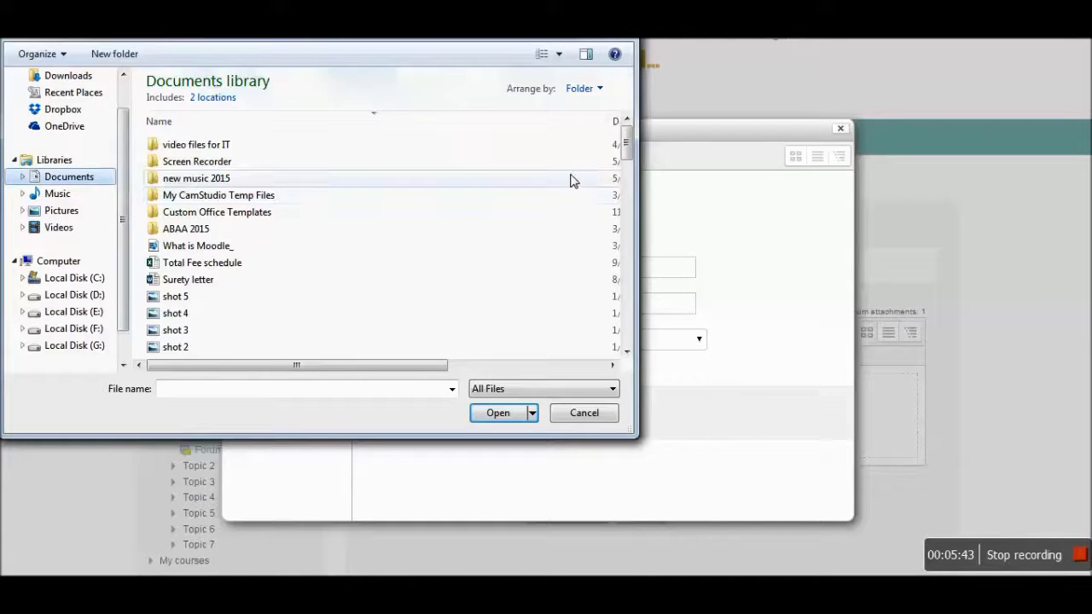
drag(626, 141, 629, 248)
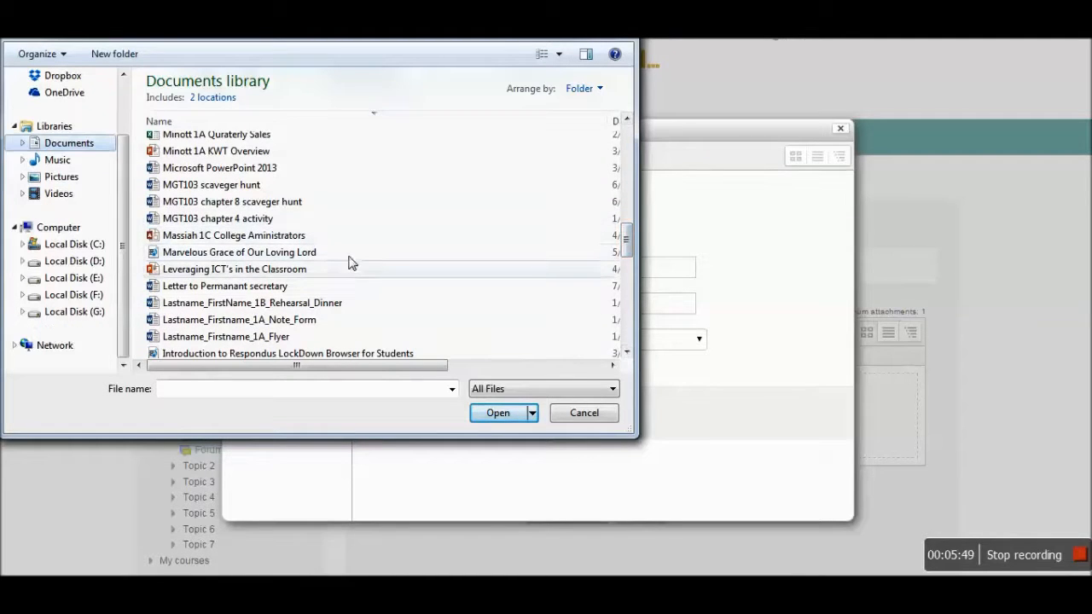
mouse_move(639, 241)
mouse_down()
mouse_move(621, 241)
mouse_move(602, 284)
mouse_up()
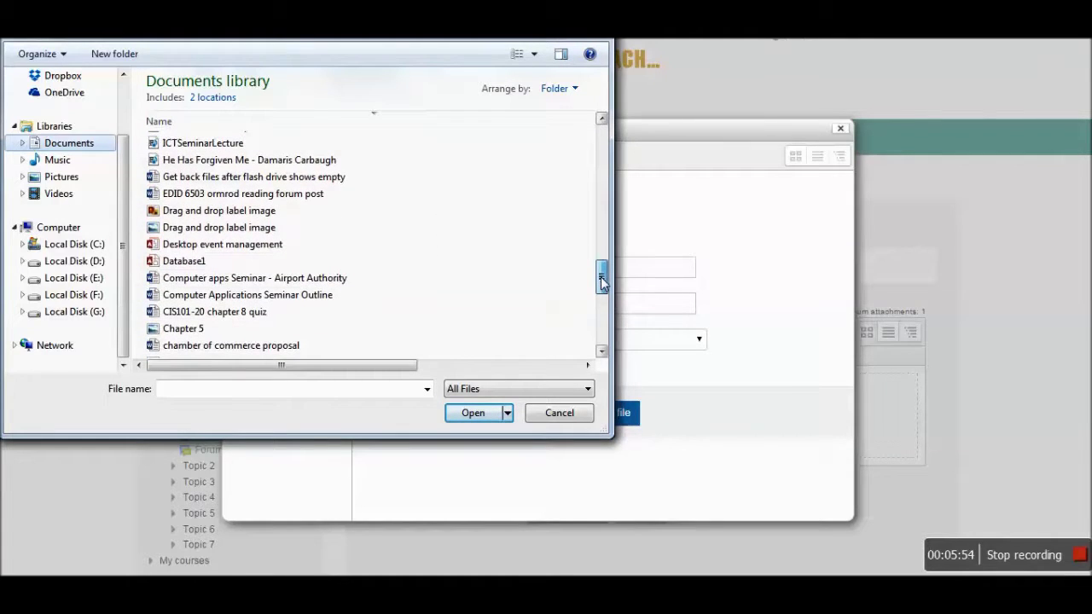
click(271, 297)
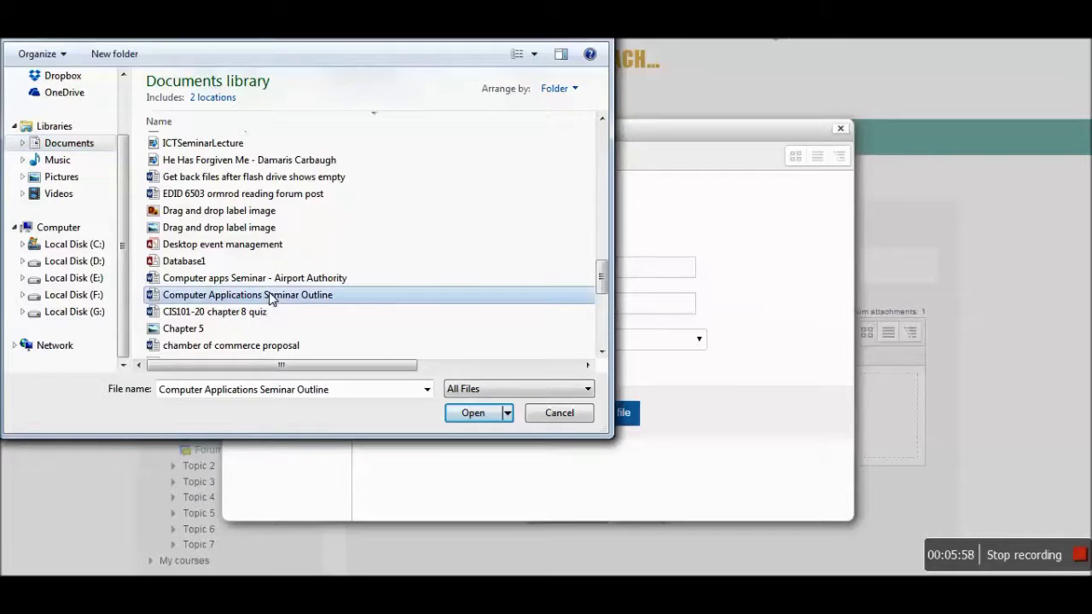
click(473, 413)
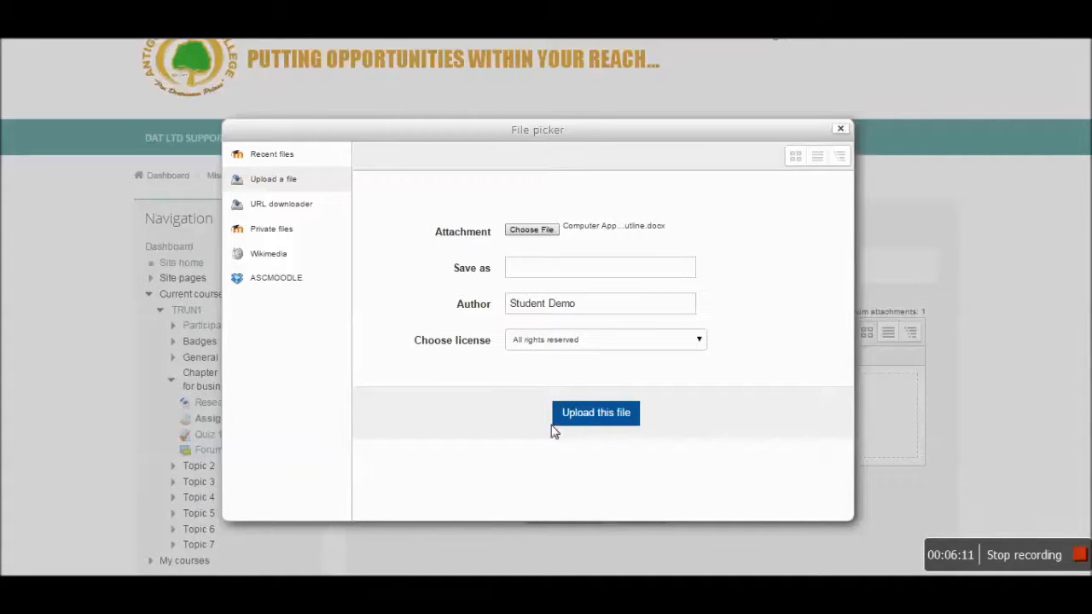
click(587, 418)
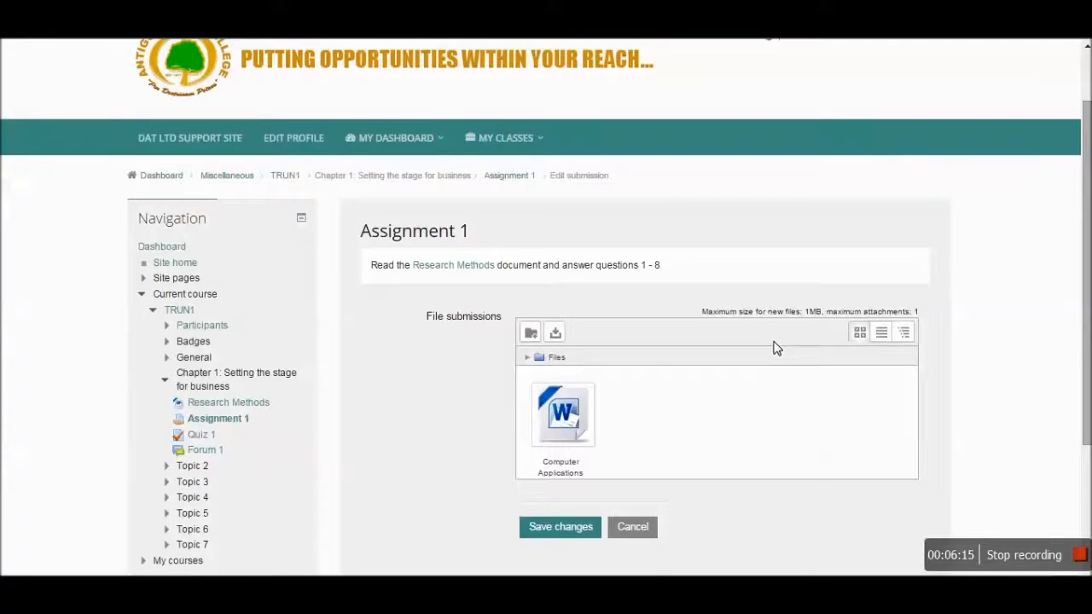
scroll(777, 347, down, 1)
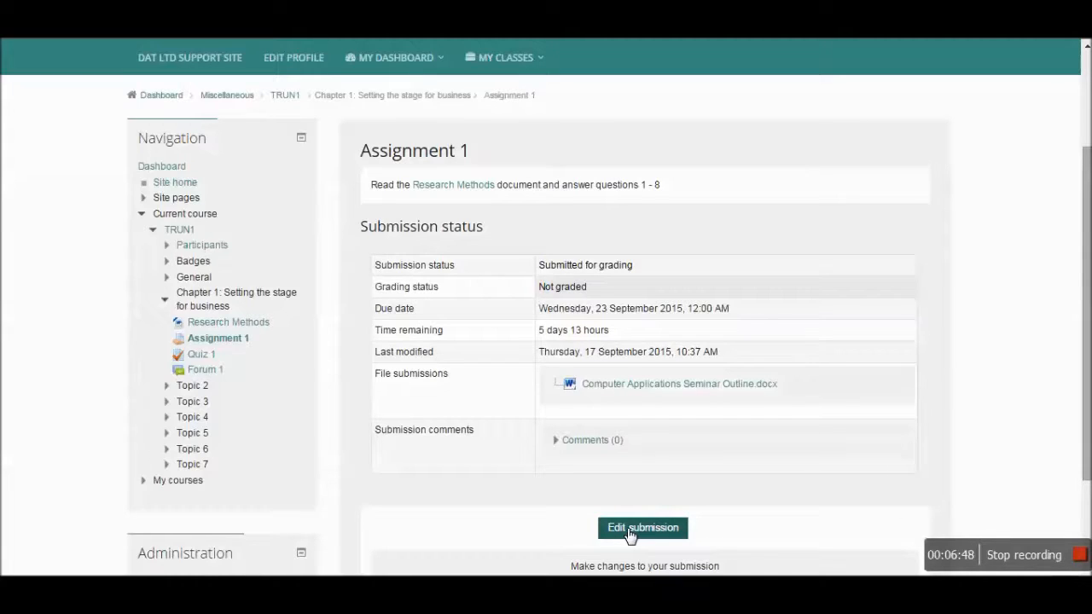
click(620, 529)
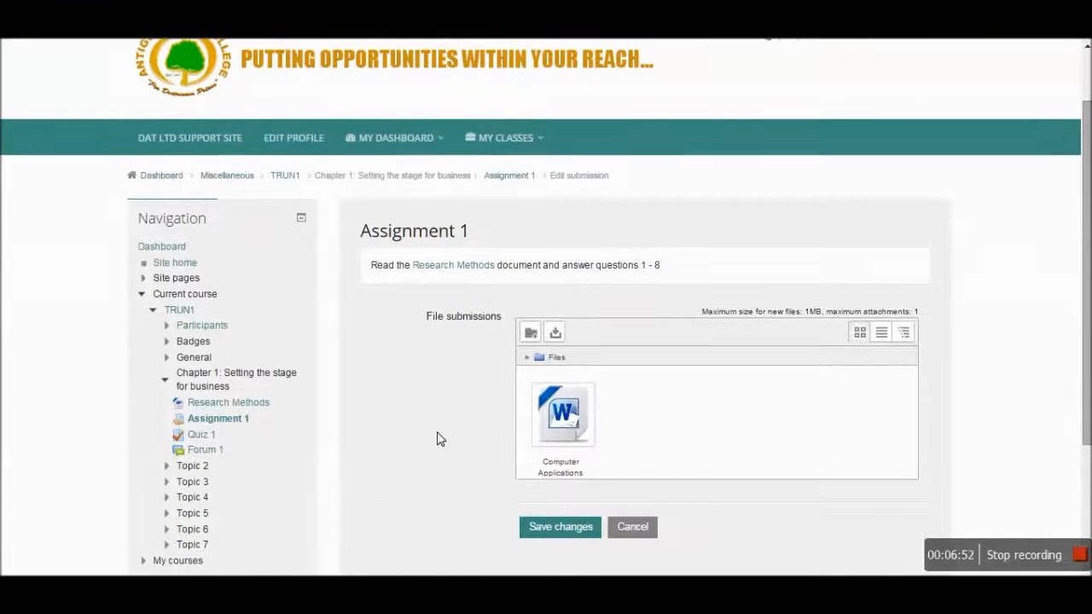
click(572, 404)
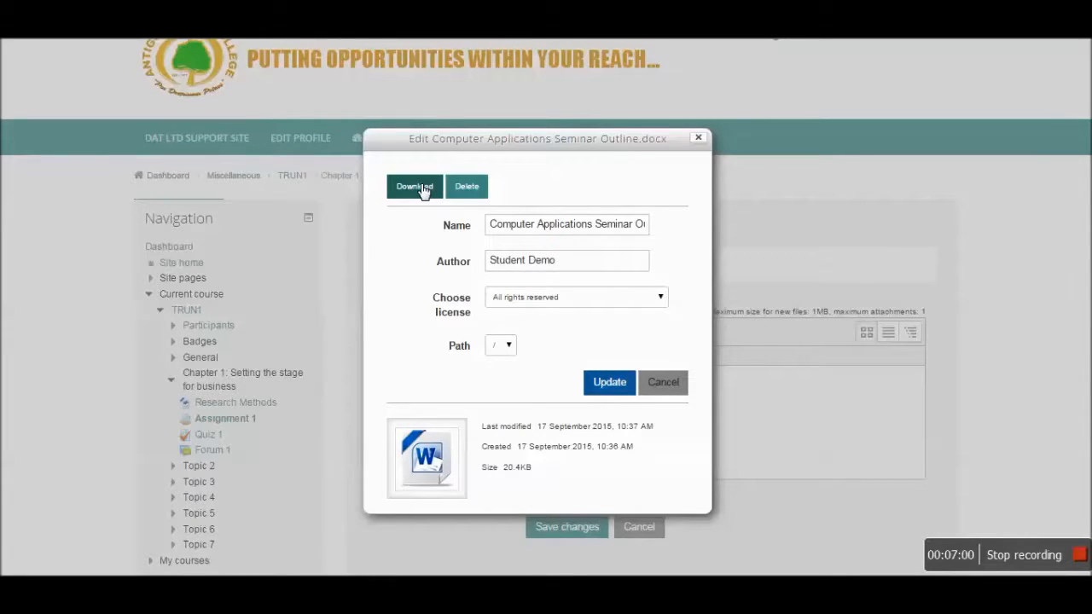
click(698, 138)
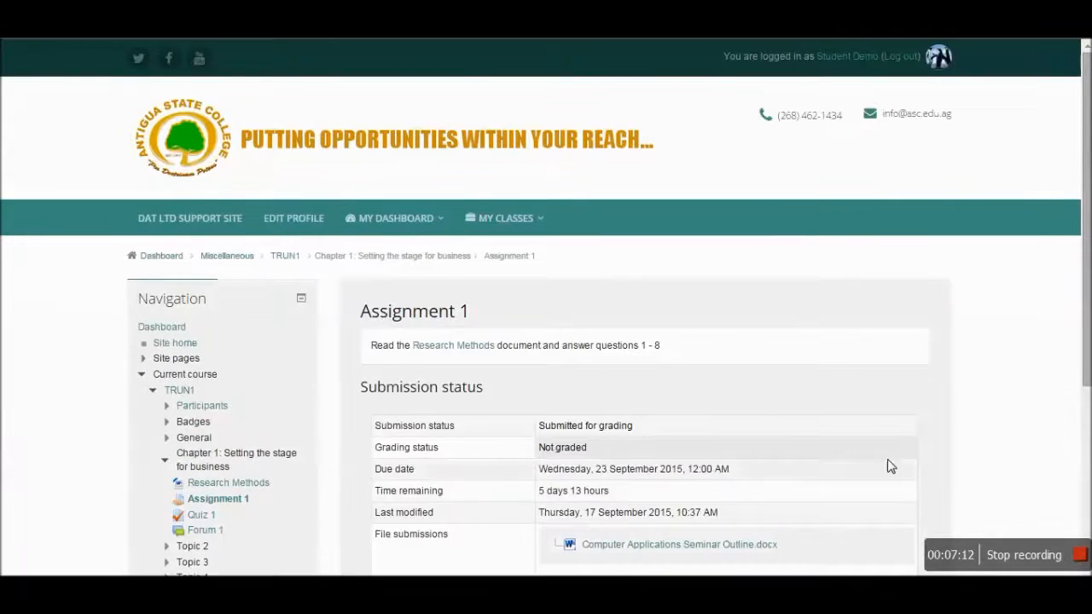
scroll(872, 428, down, 1)
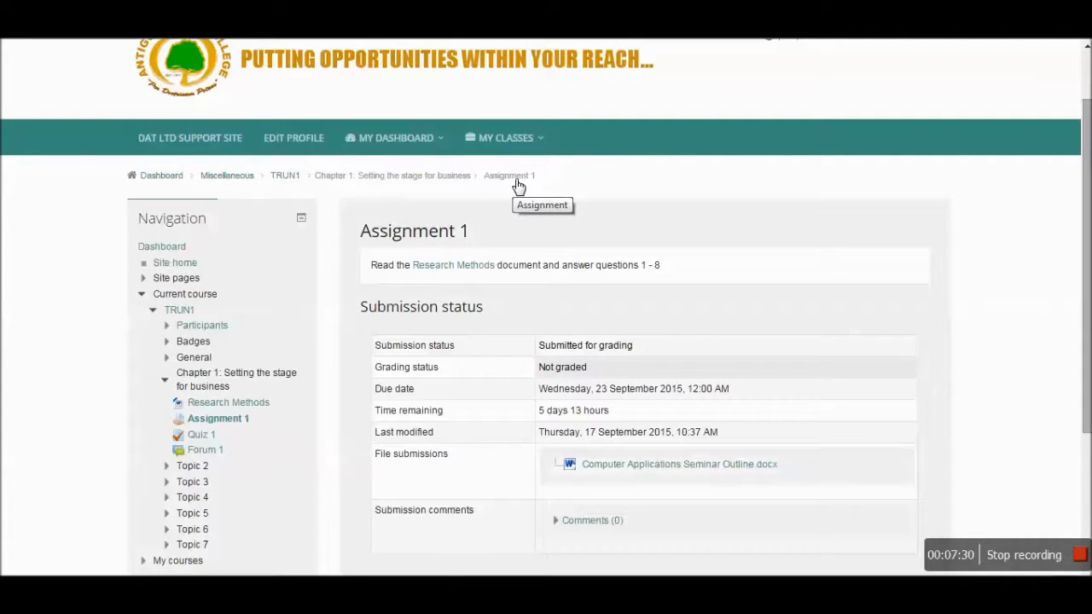
- Return to the TRUN1 course, open Quiz 1 and start a timed attempt
click(285, 176)
mouse_move(394, 137)
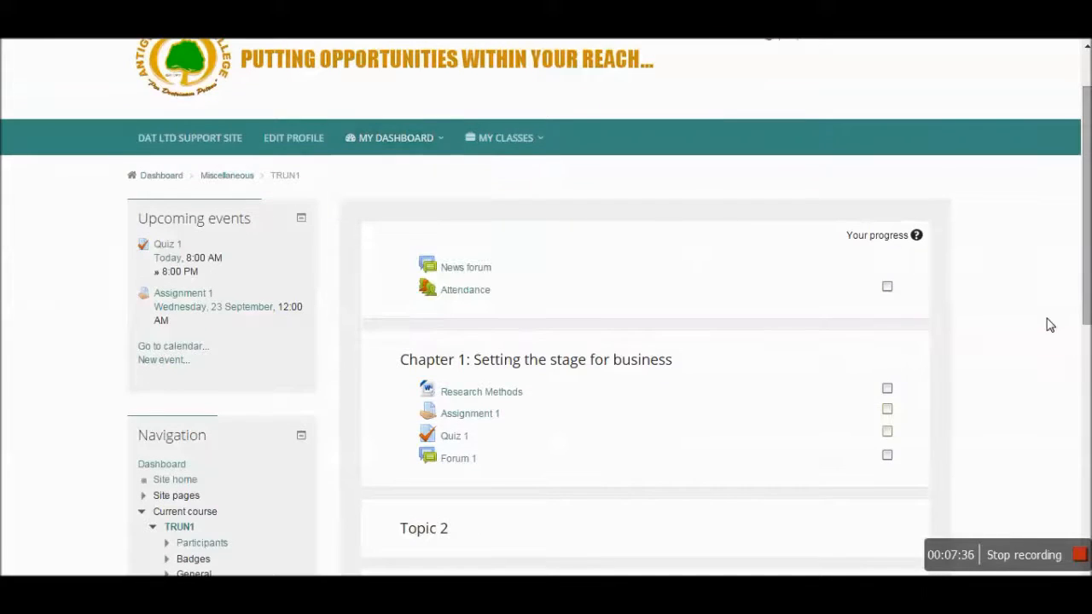
scroll(1048, 323, down, 1)
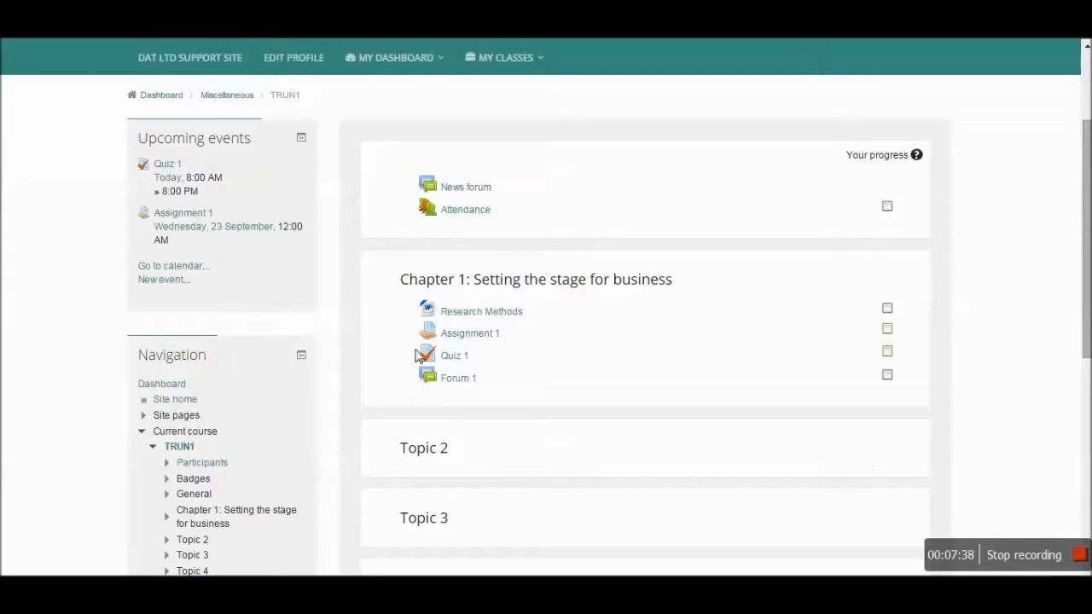
click(454, 356)
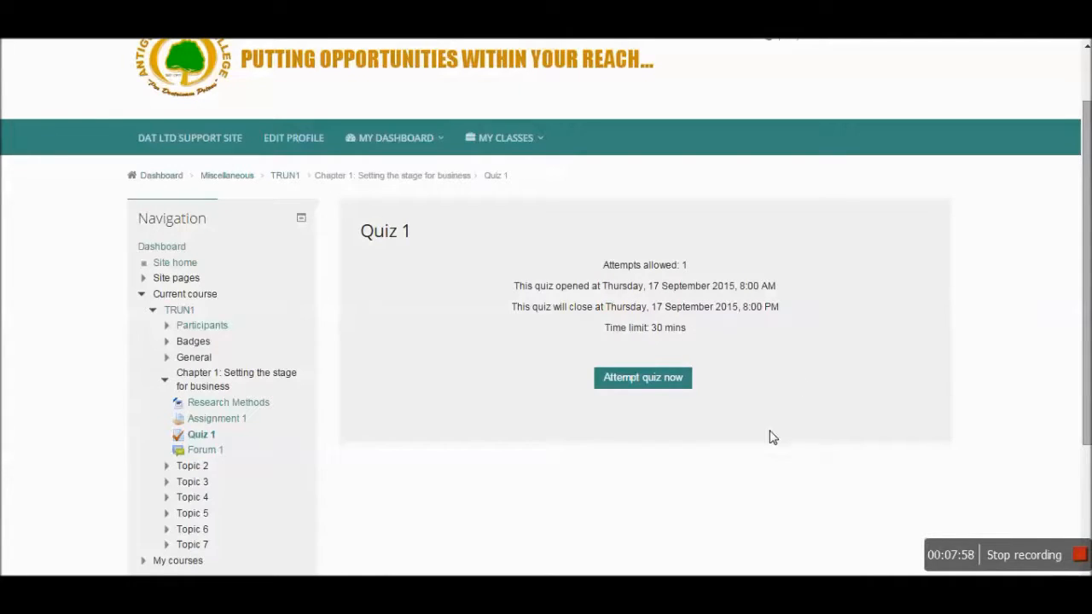
click(654, 384)
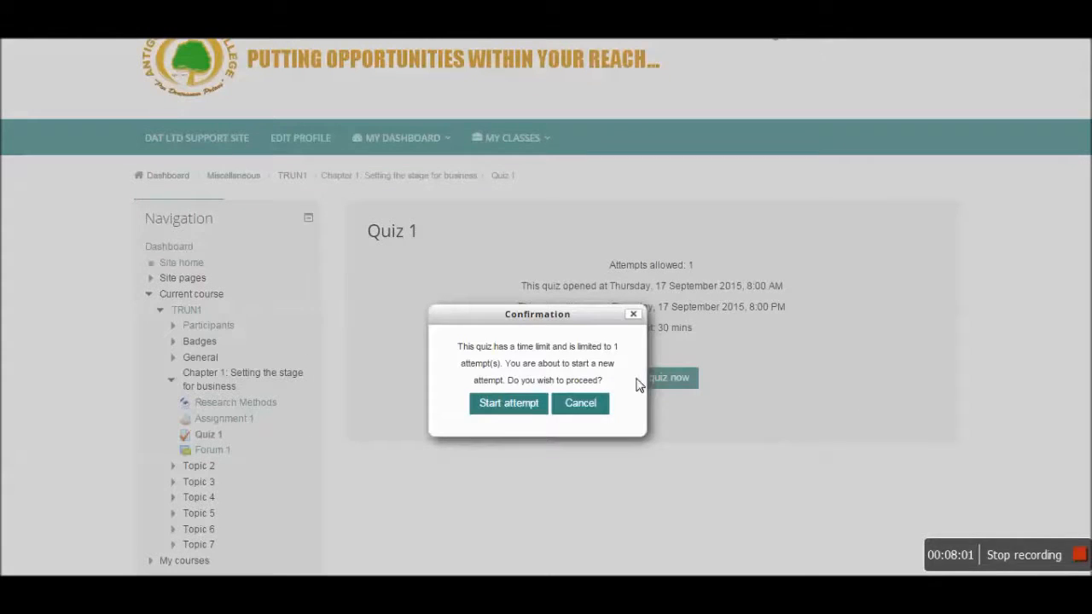
click(509, 410)
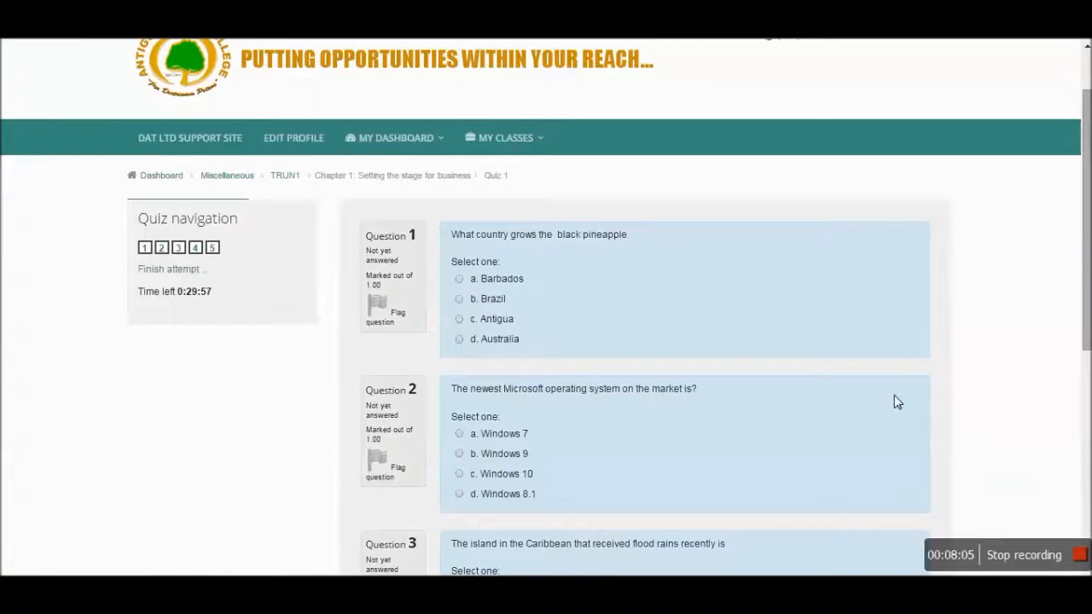
scroll(894, 394, down, 1)
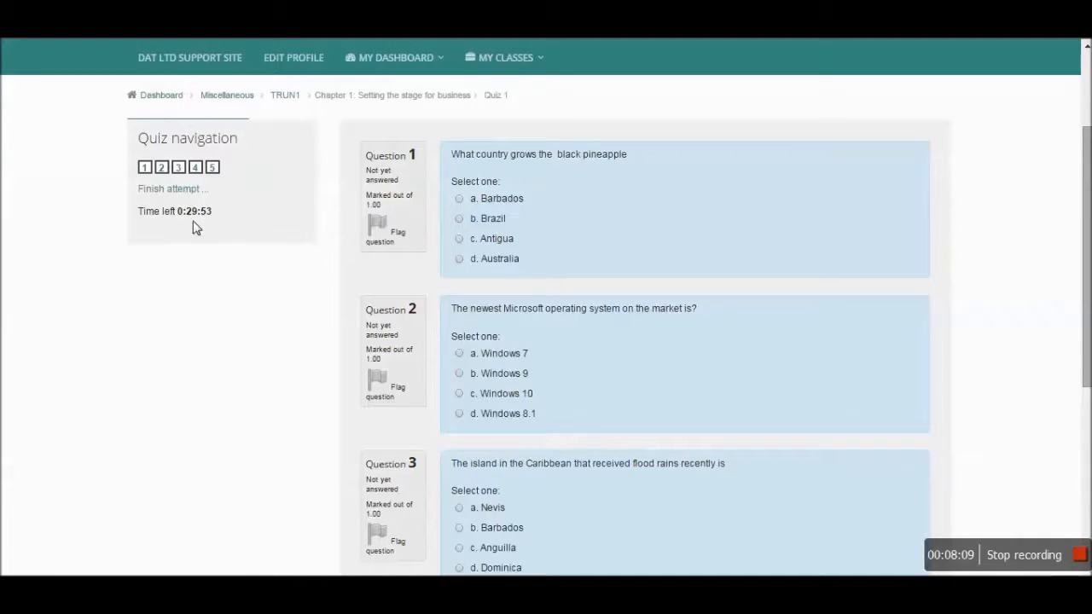
drag(177, 220, 227, 220)
click(215, 286)
scroll(749, 206, down, 5)
scroll(819, 256, down, 5)
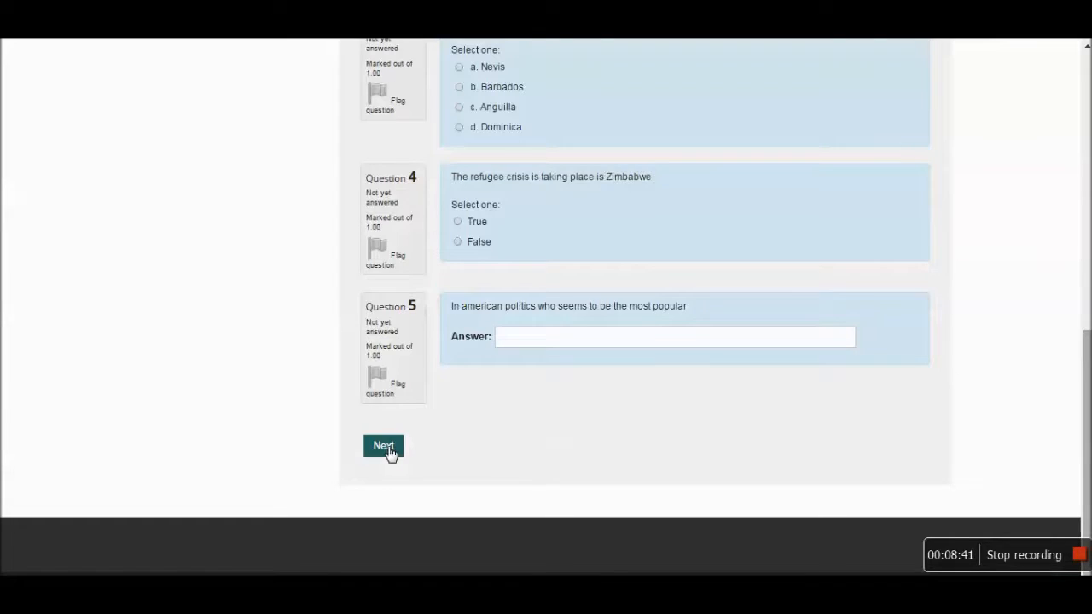
scroll(682, 432, up, 10)
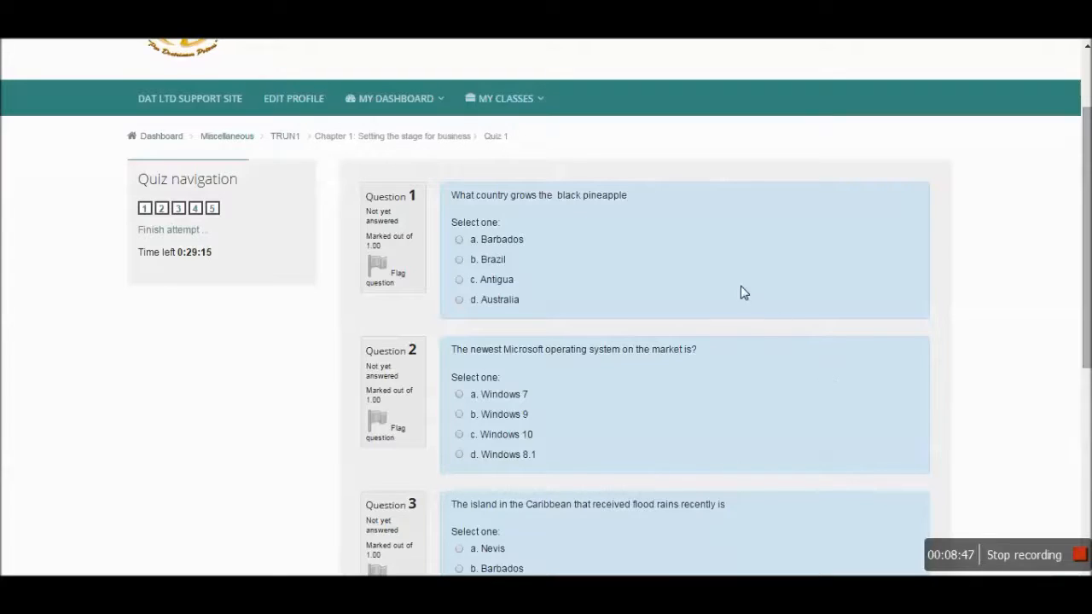
scroll(559, 252, down, 2)
scroll(670, 250, down, 3)
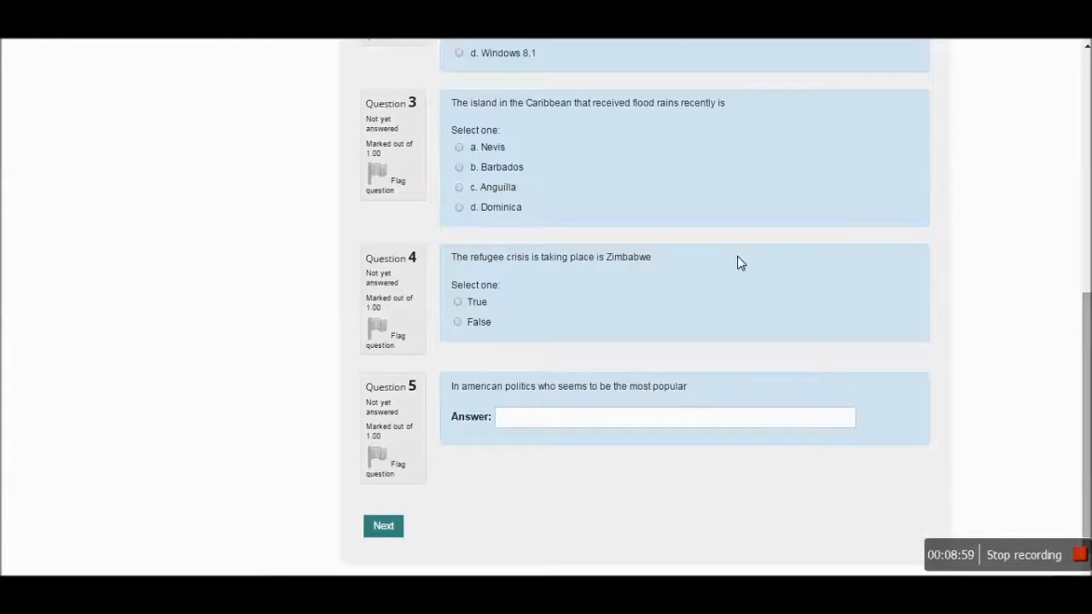
scroll(740, 262, up, 3)
scroll(751, 265, up, 3)
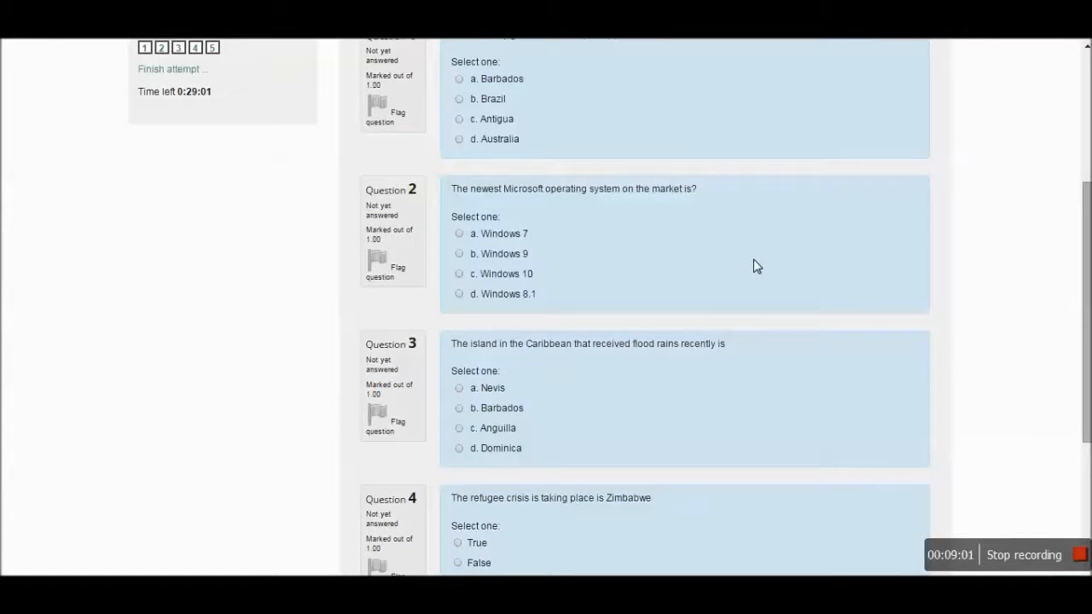
scroll(763, 262, up, 3)
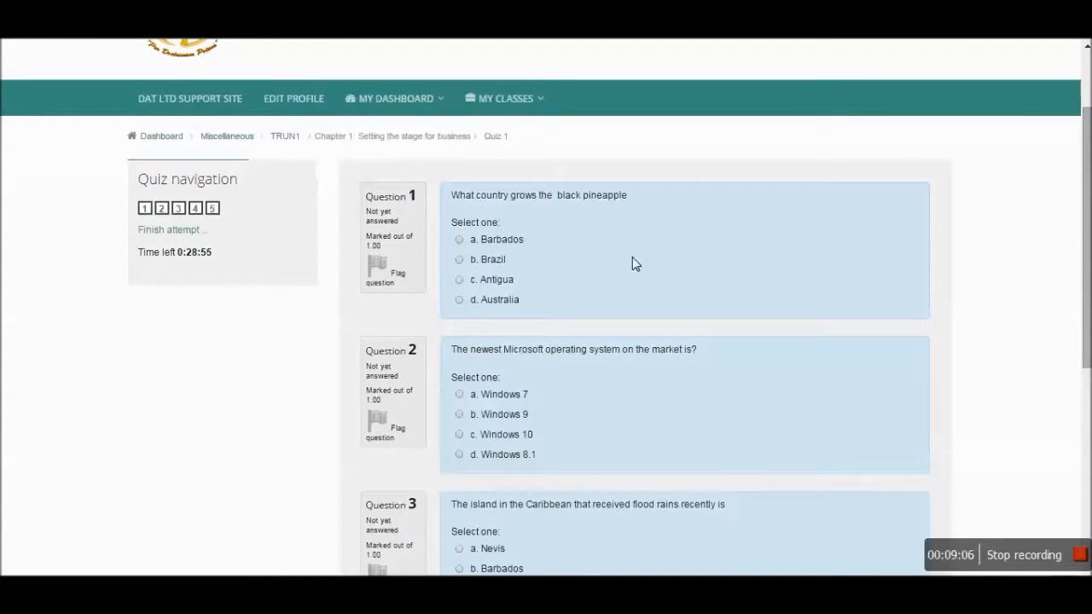
click(460, 280)
scroll(682, 258, down, 1)
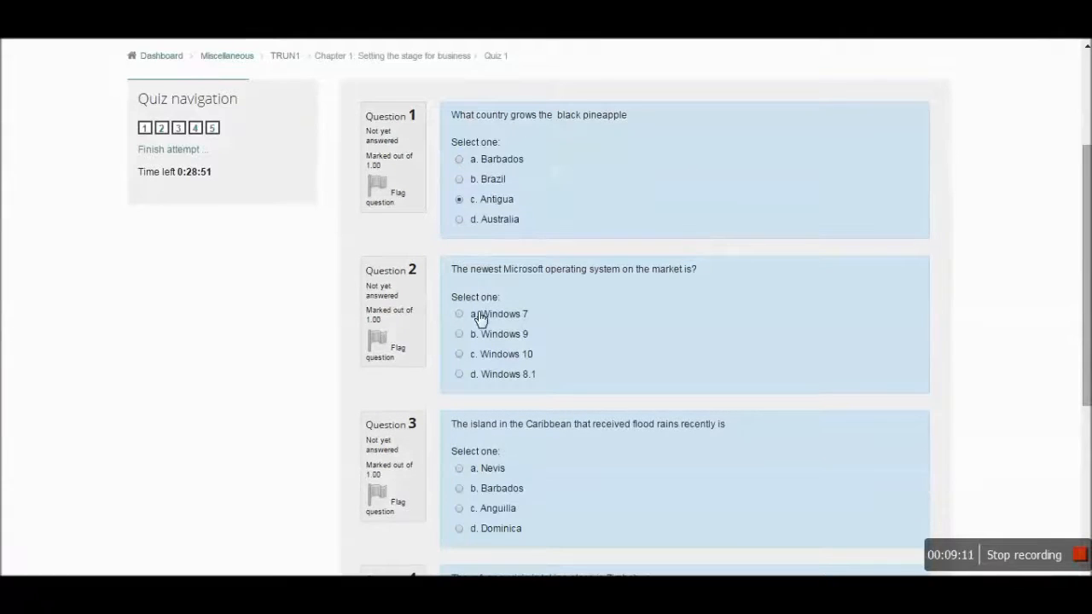
- Choose Windows 10, Dominica and False for Questions 2-4, enter Donald trump for Question 5, and save
click(459, 354)
scroll(736, 346, down, 2)
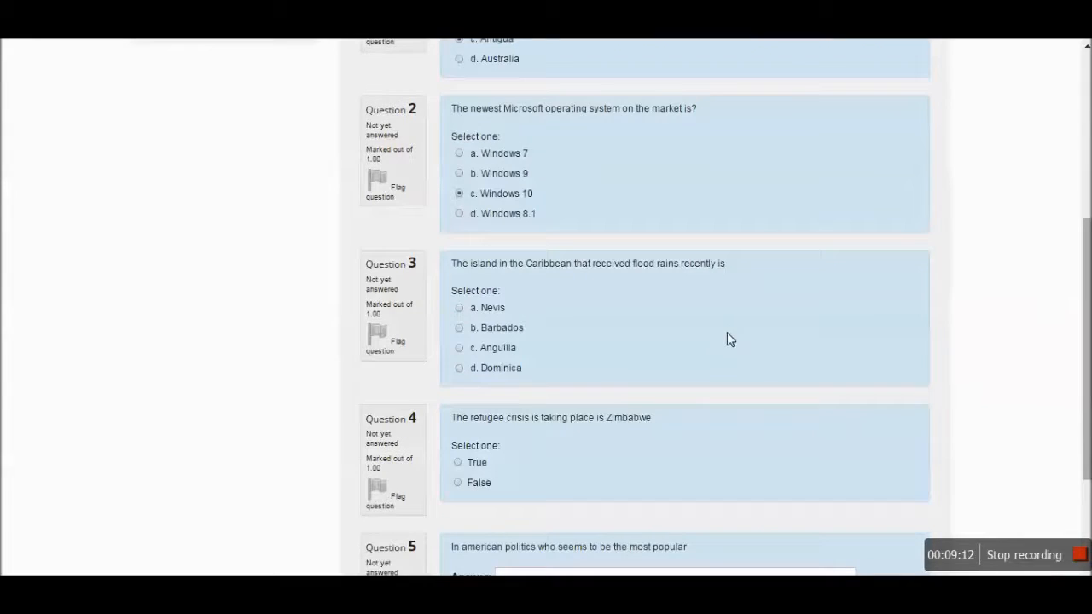
click(458, 368)
scroll(601, 325, down, 2)
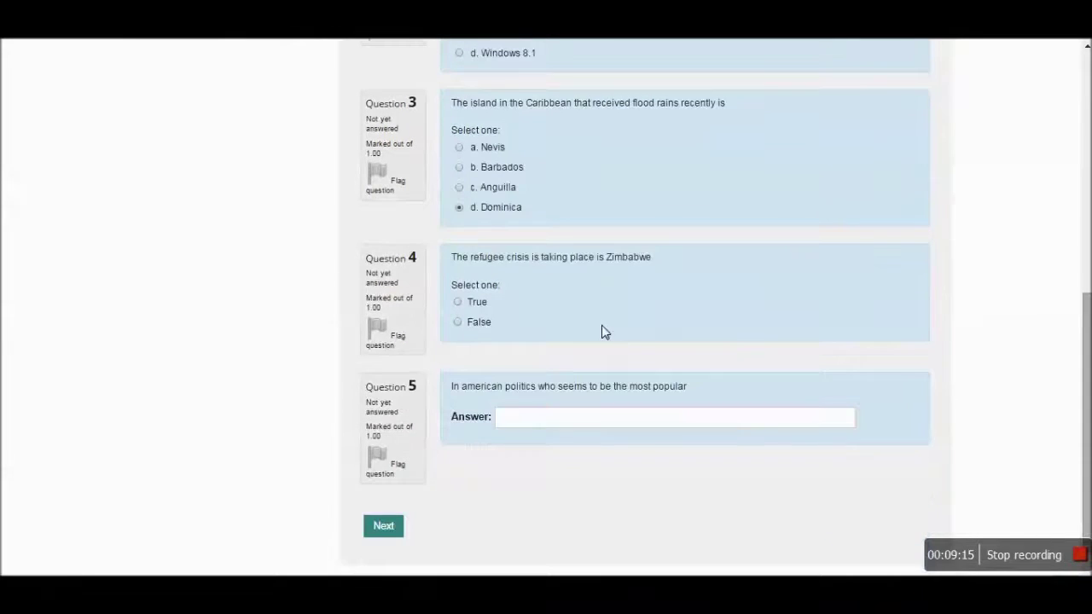
click(458, 322)
click(555, 417)
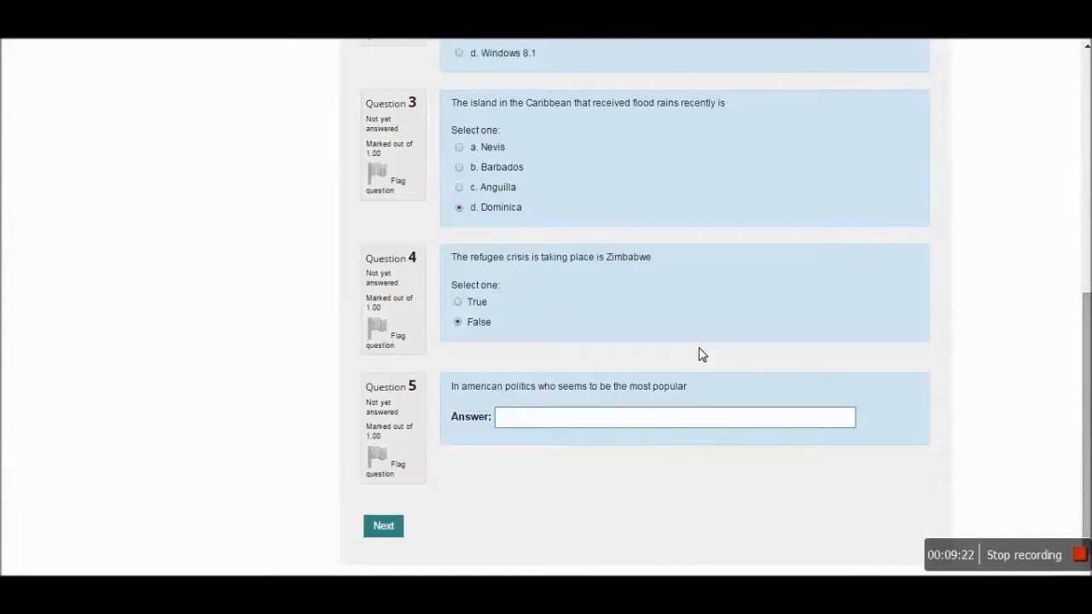
text(Donald )
text(trump)
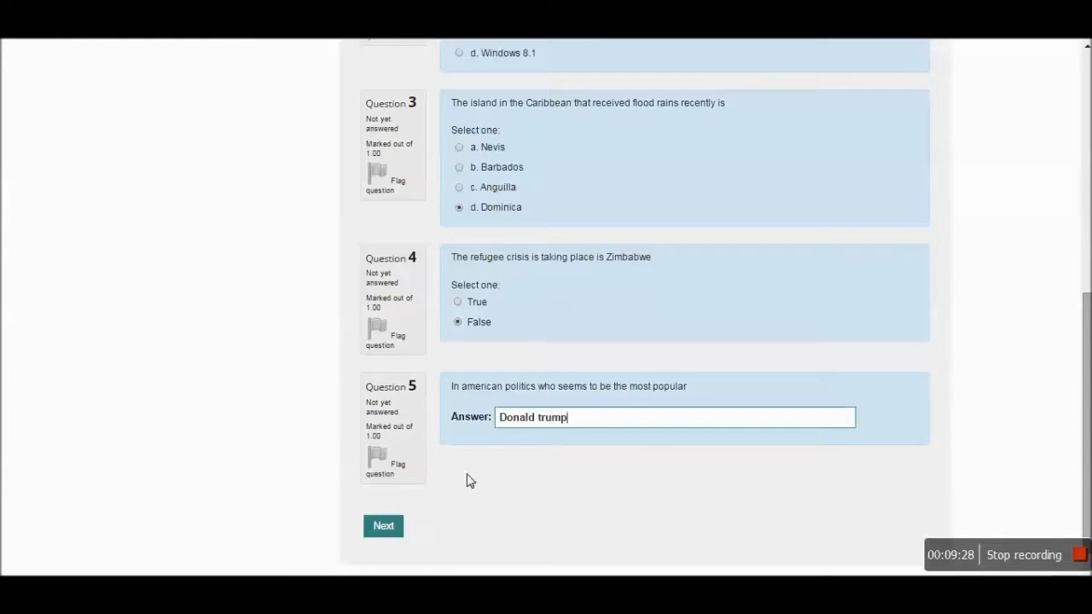
click(394, 532)
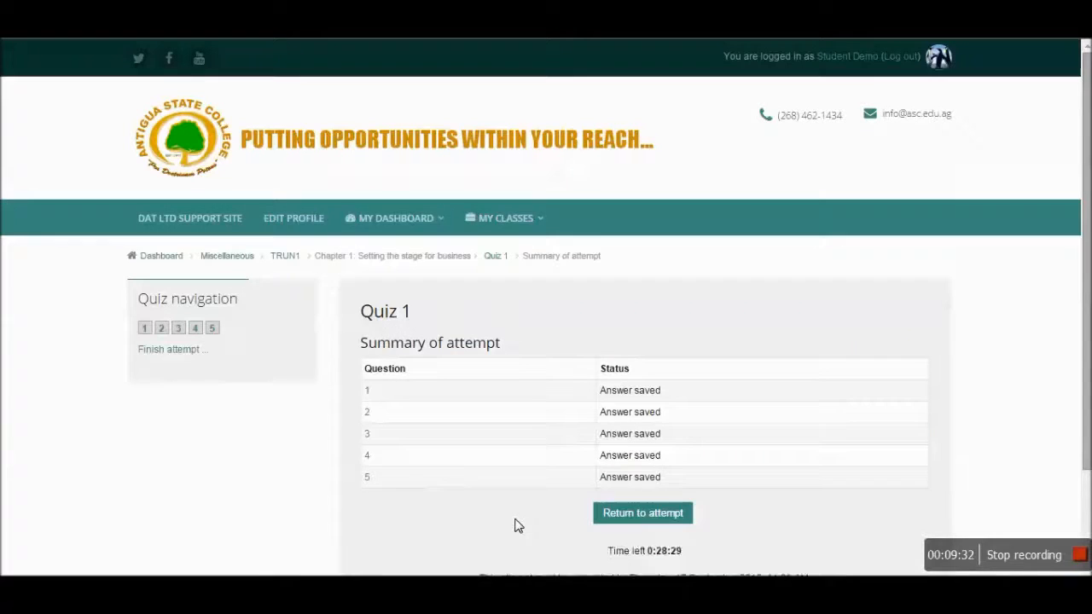
scroll(433, 492, down, 1)
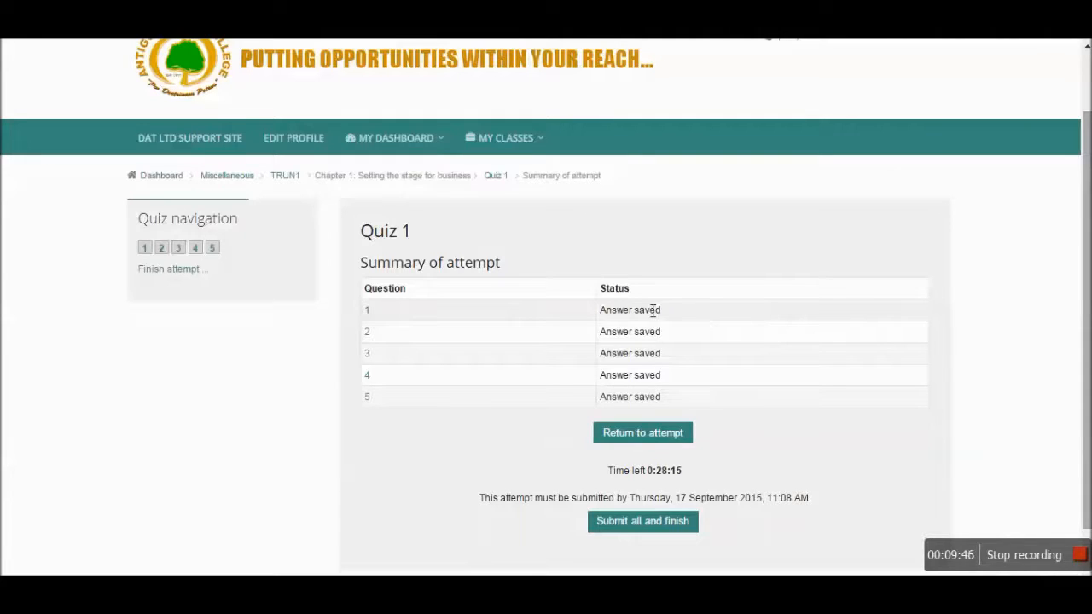
- Return to the attempt to review the five answers, then go back to the summary
click(368, 312)
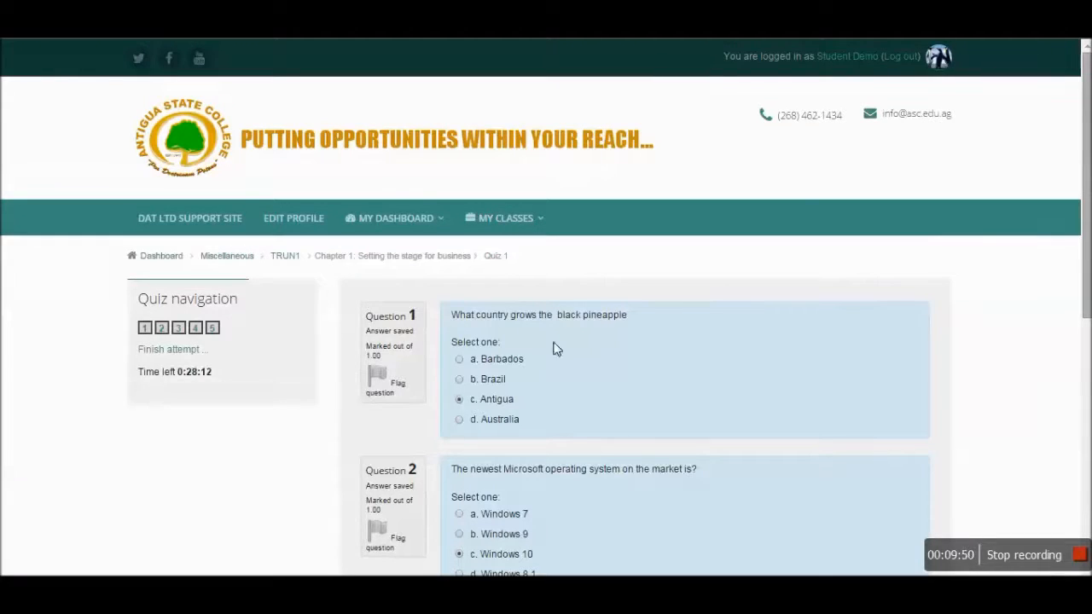
scroll(448, 404, down, 5)
scroll(645, 350, down, 5)
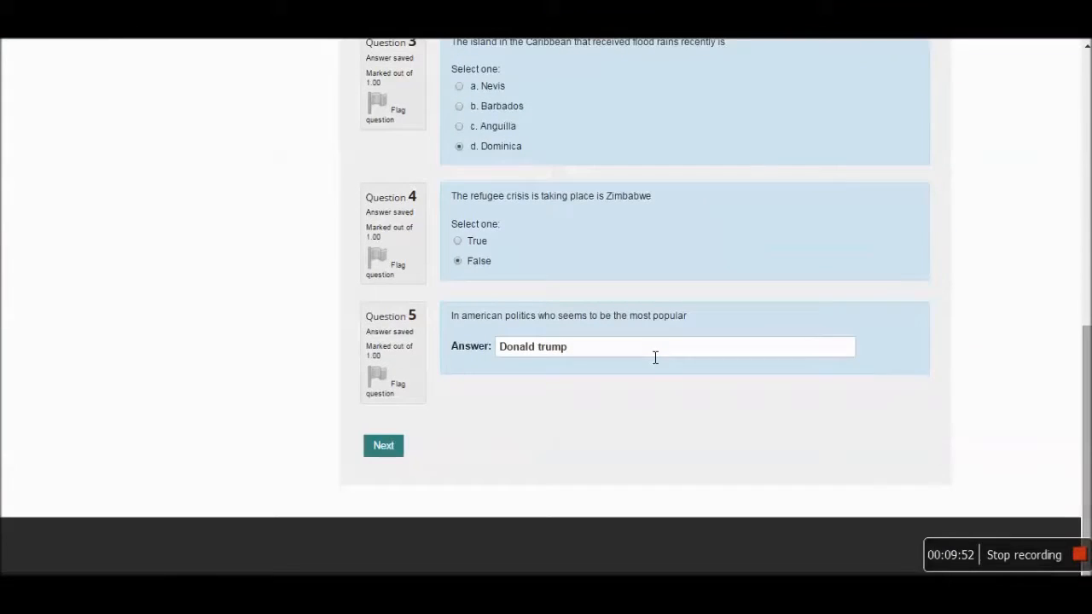
click(383, 445)
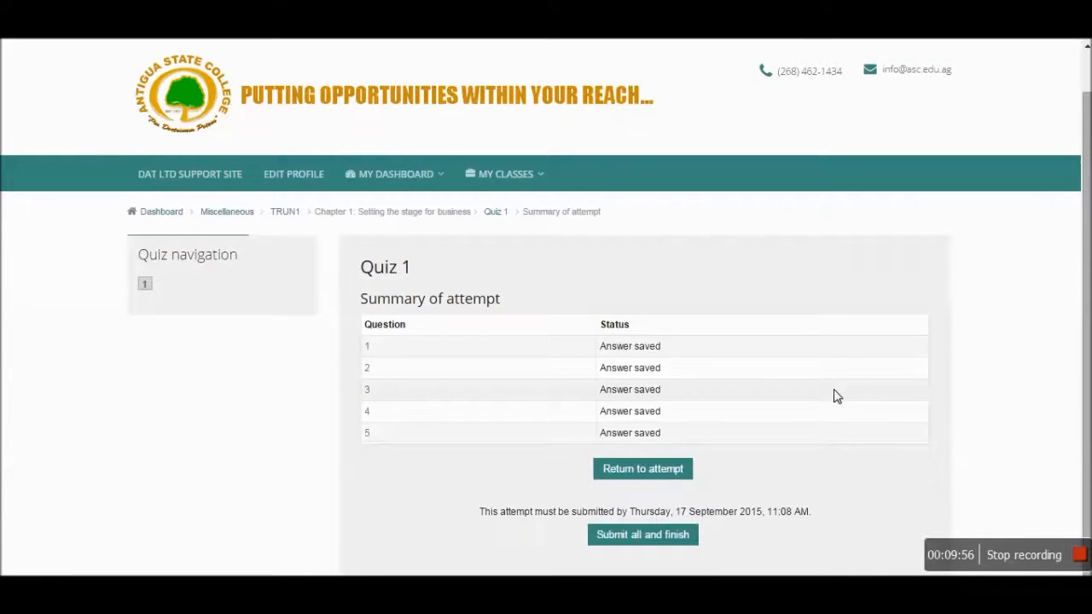
scroll(843, 391, down, 1)
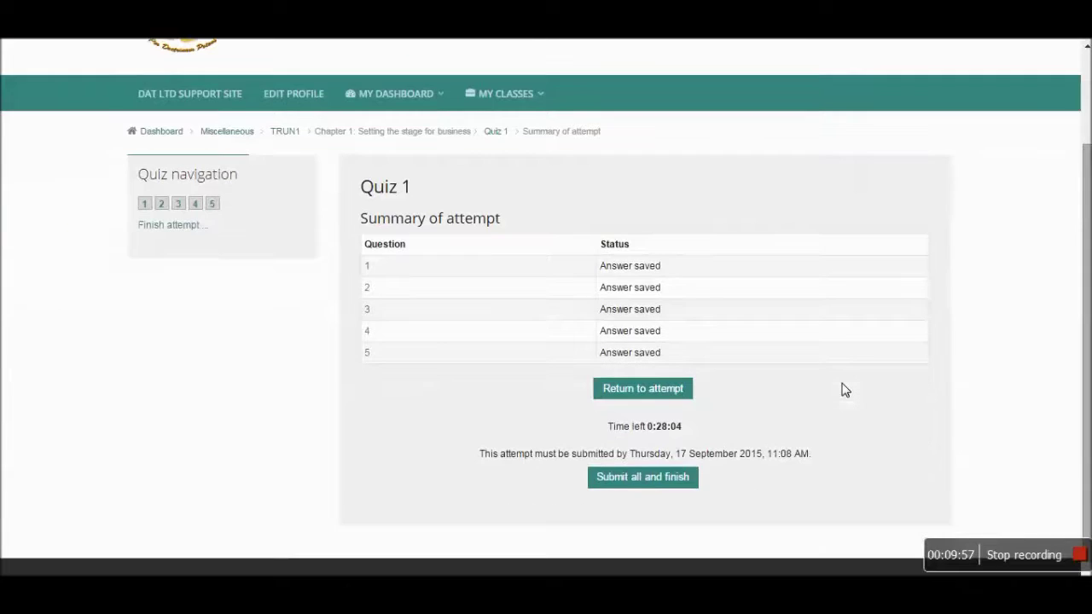
- Submit all and finish Quiz 1, confirm, and return to the TRUN1 course page with 5.00/5.00
click(651, 482)
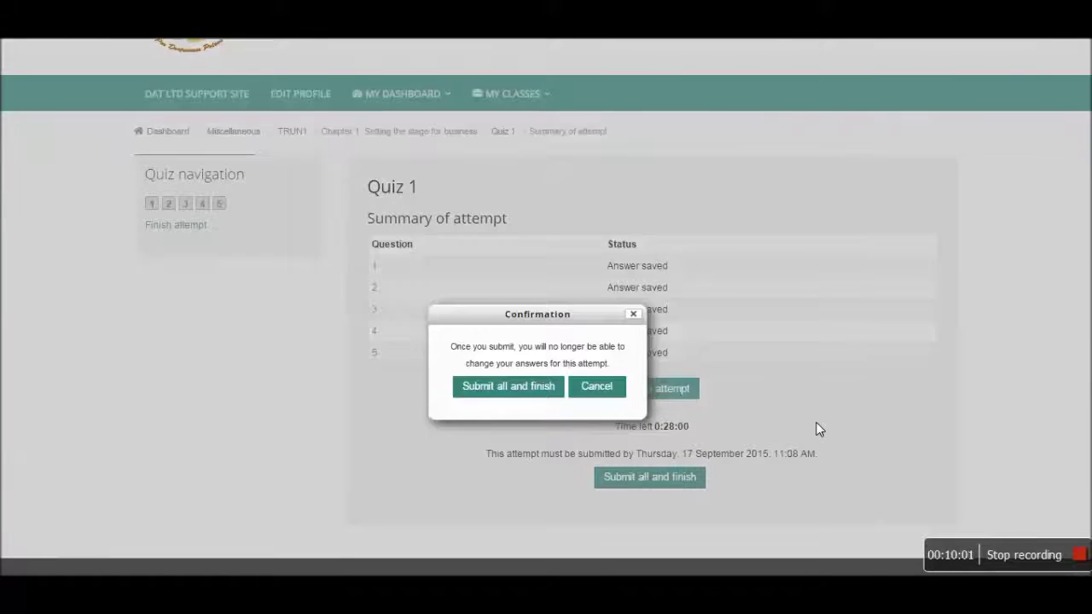
click(508, 386)
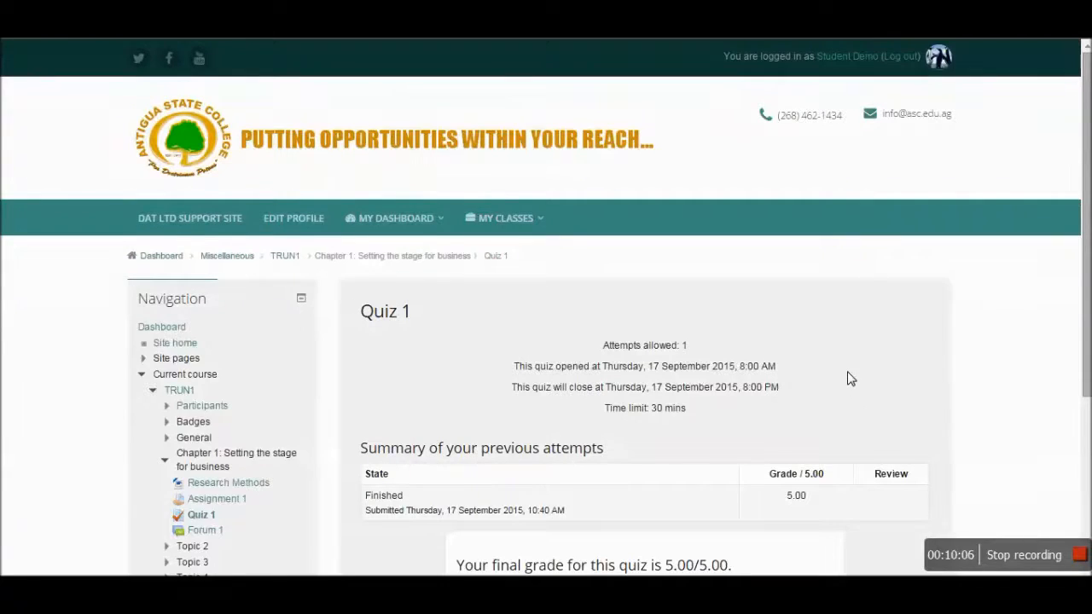
scroll(849, 384, down, 1)
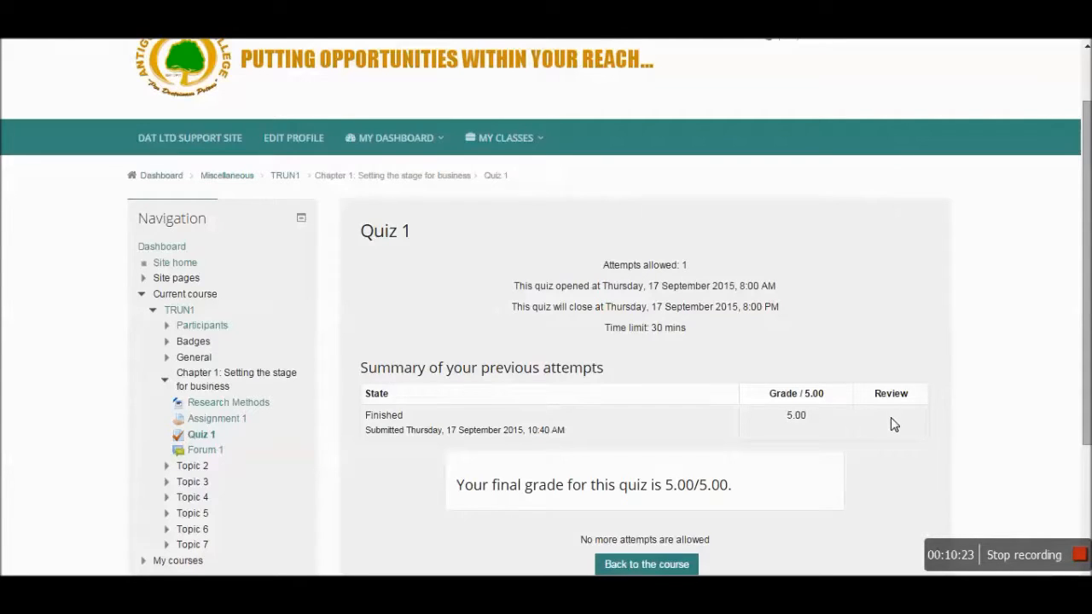
click(658, 566)
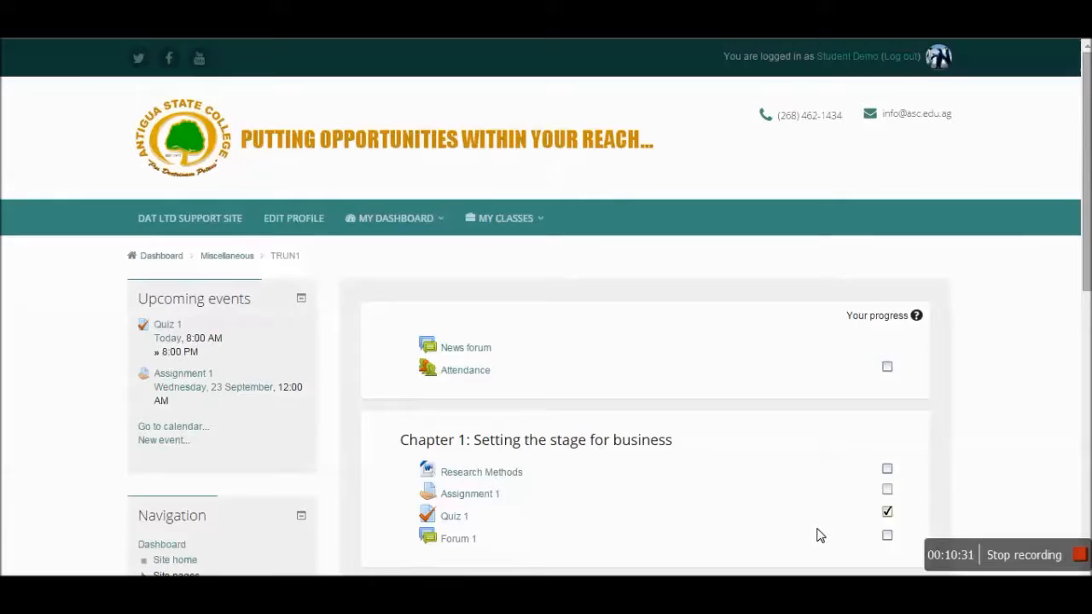
scroll(772, 508, down, 1)
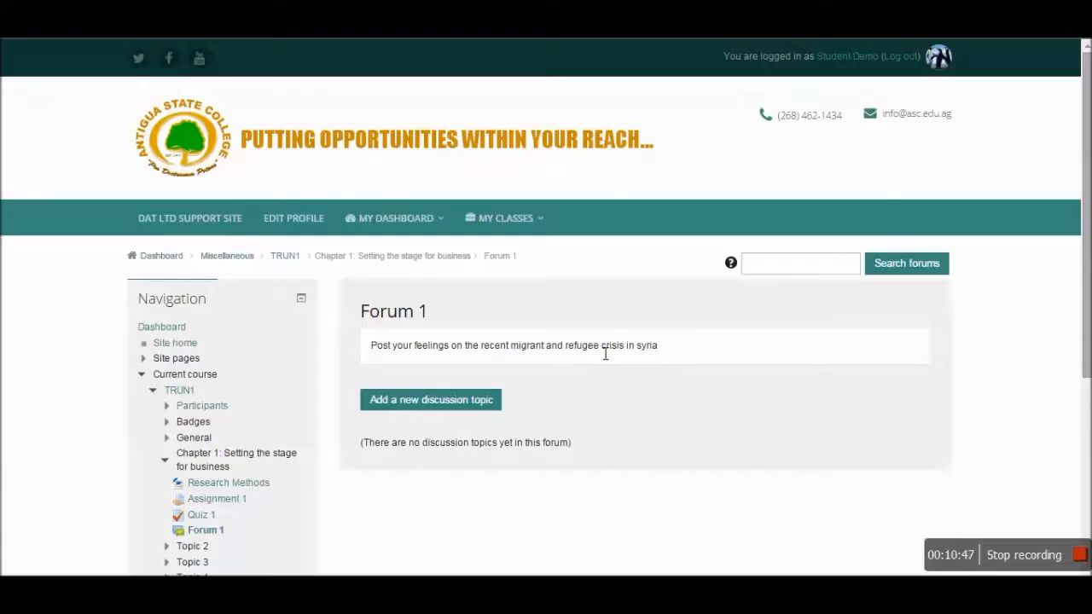
- Start a Forum 1 discussion titled 'My feelings' with the Syria help message and post it
click(440, 404)
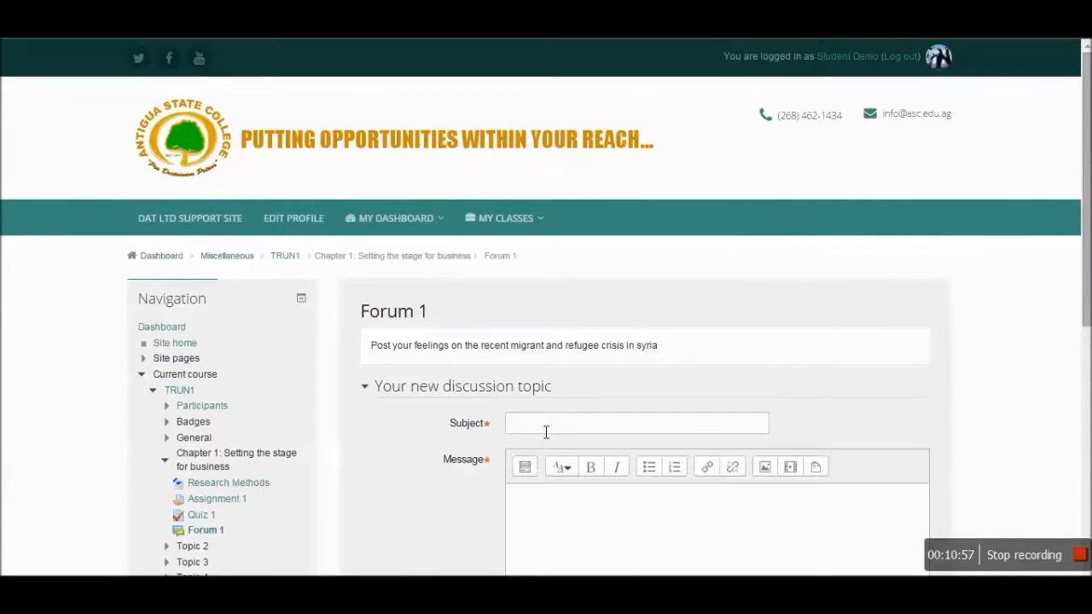
click(512, 424)
scroll(877, 433, down, 1)
text(M)
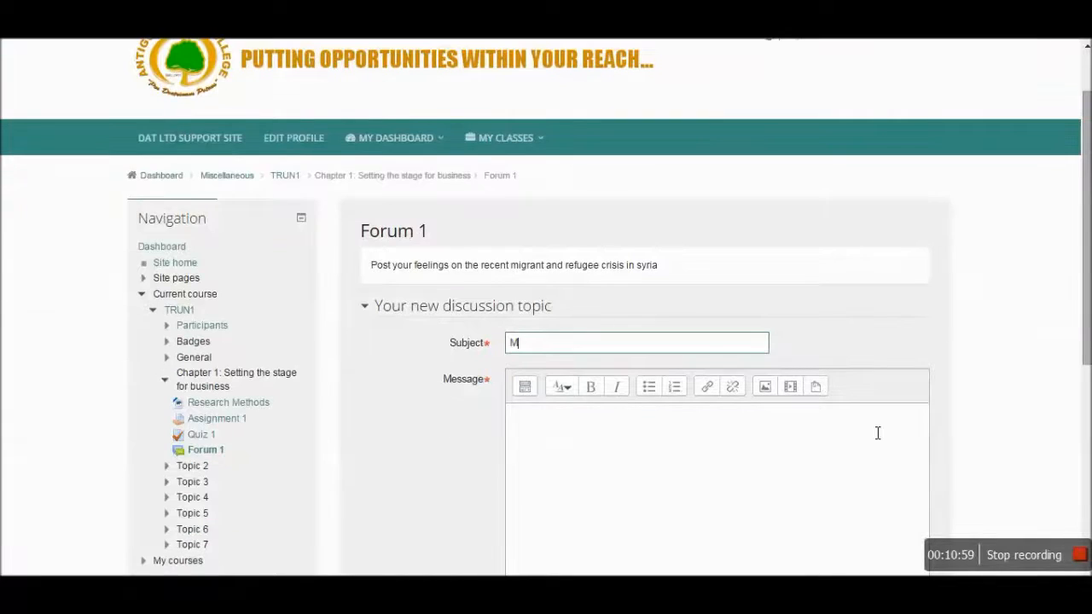
text(y feeling)
text(s)
click(629, 451)
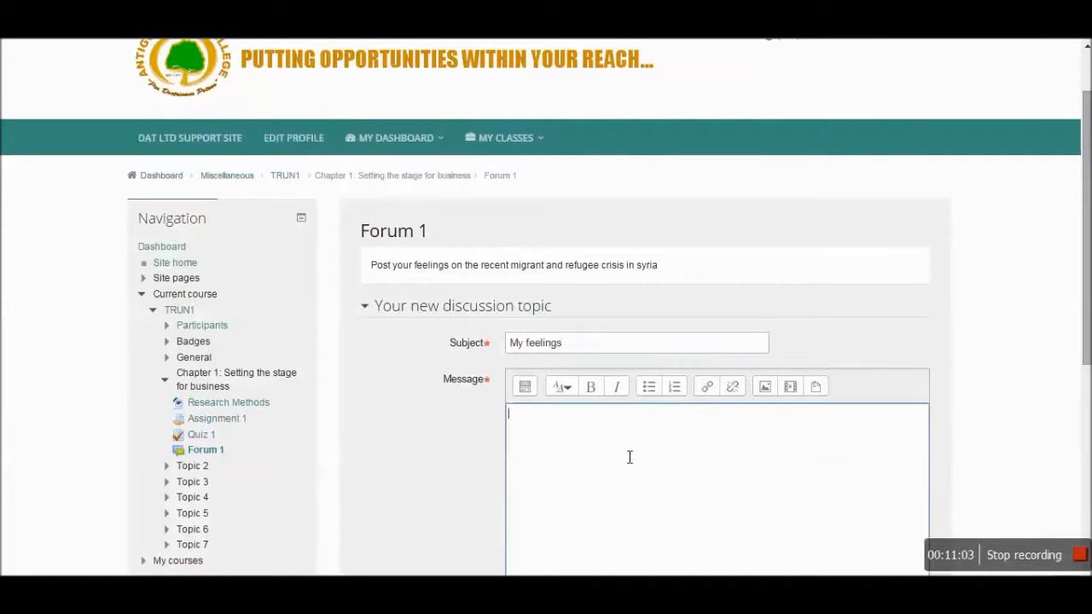
text(I thi)
text(nk the people in )
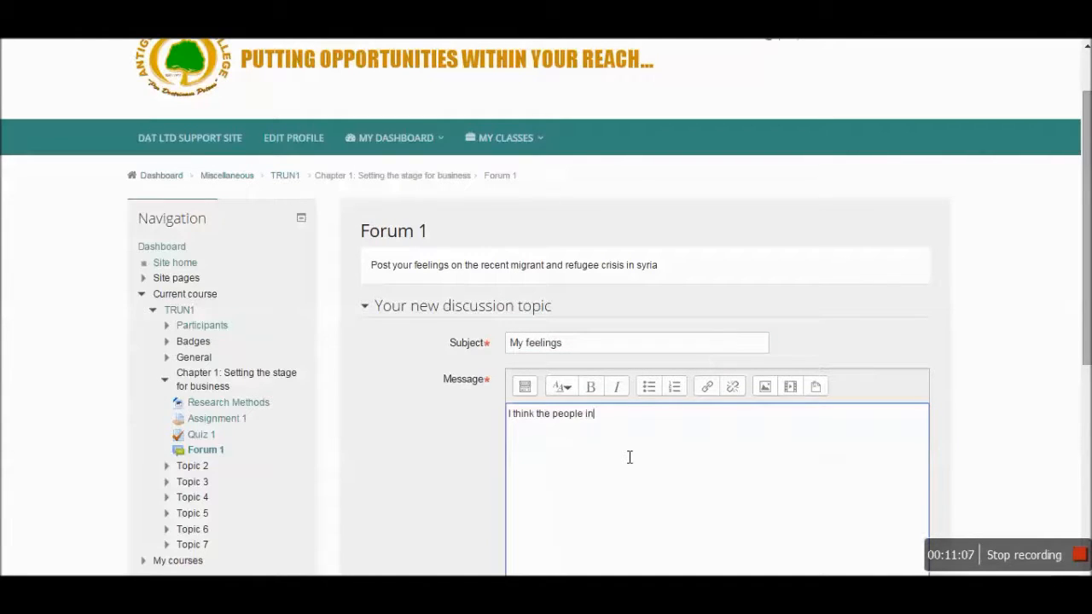
text(sy)
key(BackSpace)
text(yria need )
text(a lot of help.)
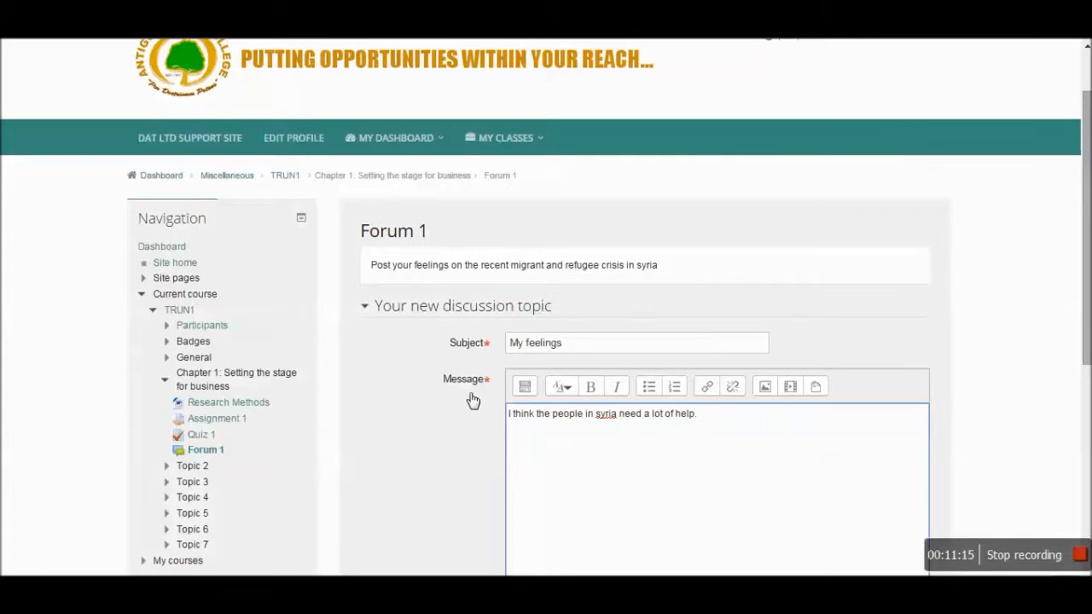
scroll(760, 482, down, 1)
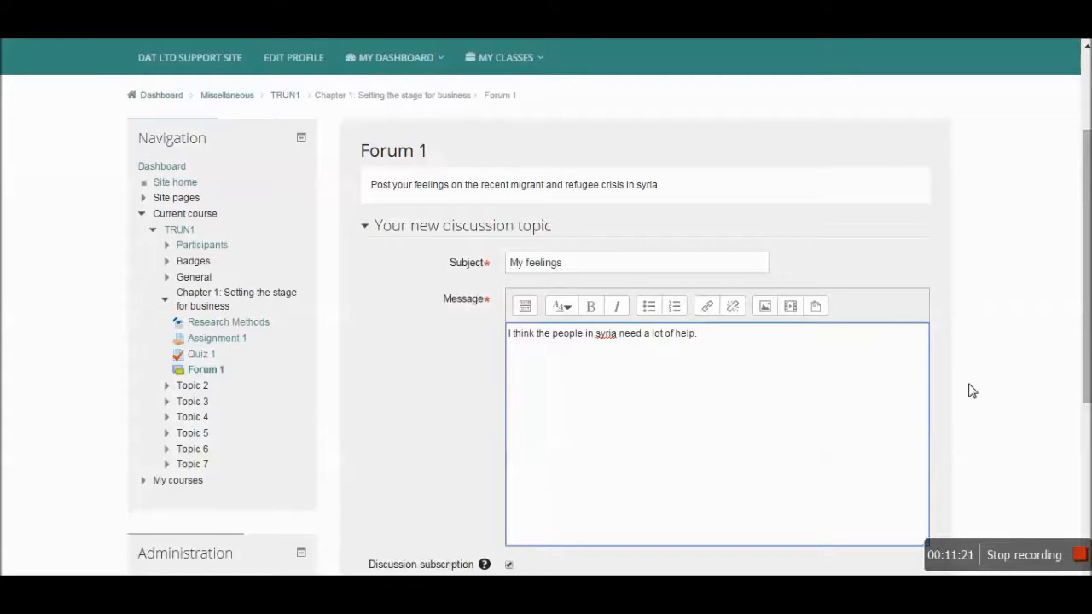
scroll(971, 389, down, 1)
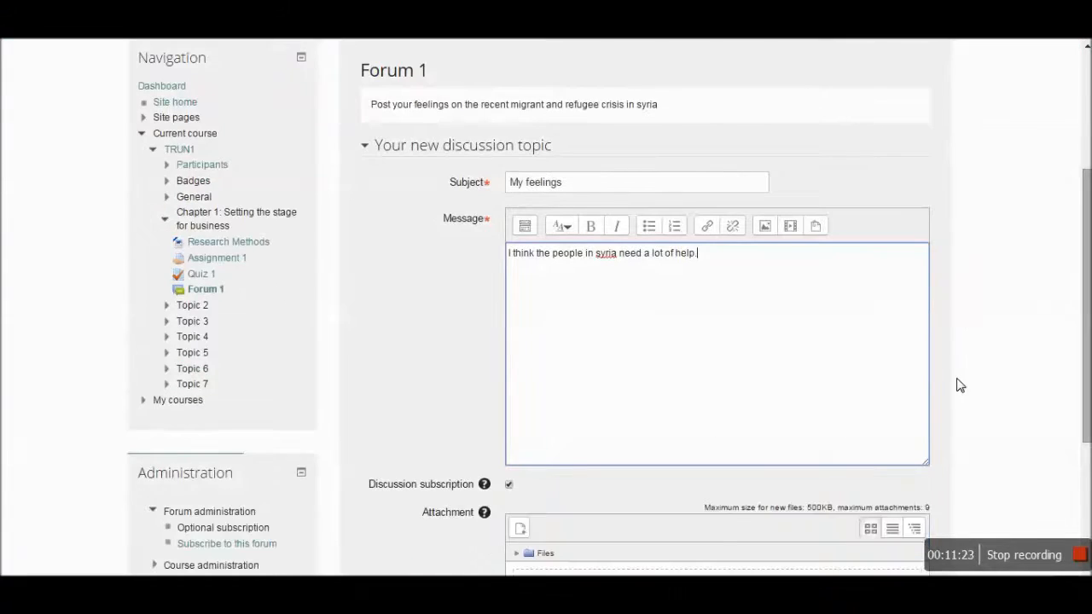
scroll(959, 384, down, 2)
scroll(960, 384, down, 2)
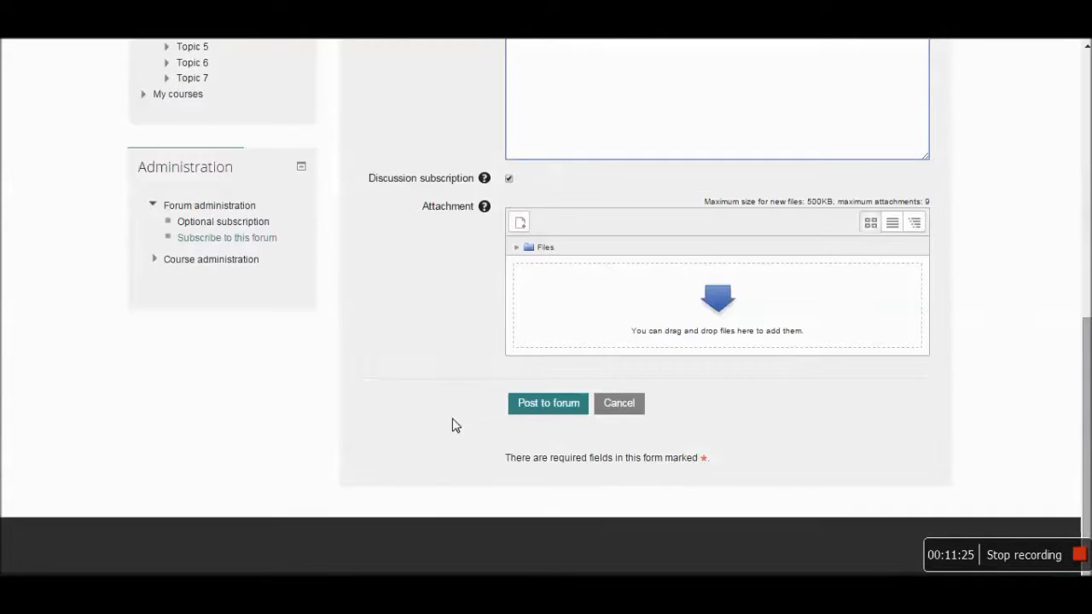
click(531, 410)
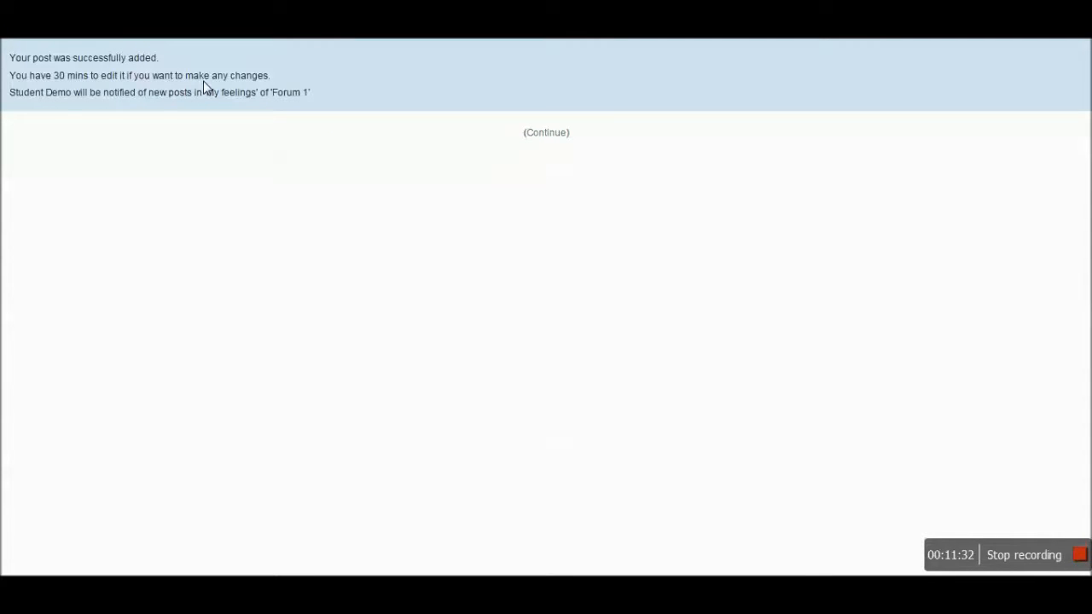
- Continue past the confirmation to Forum 1, then return to the TRUN1 course page
click(546, 132)
mouse_move(502, 217)
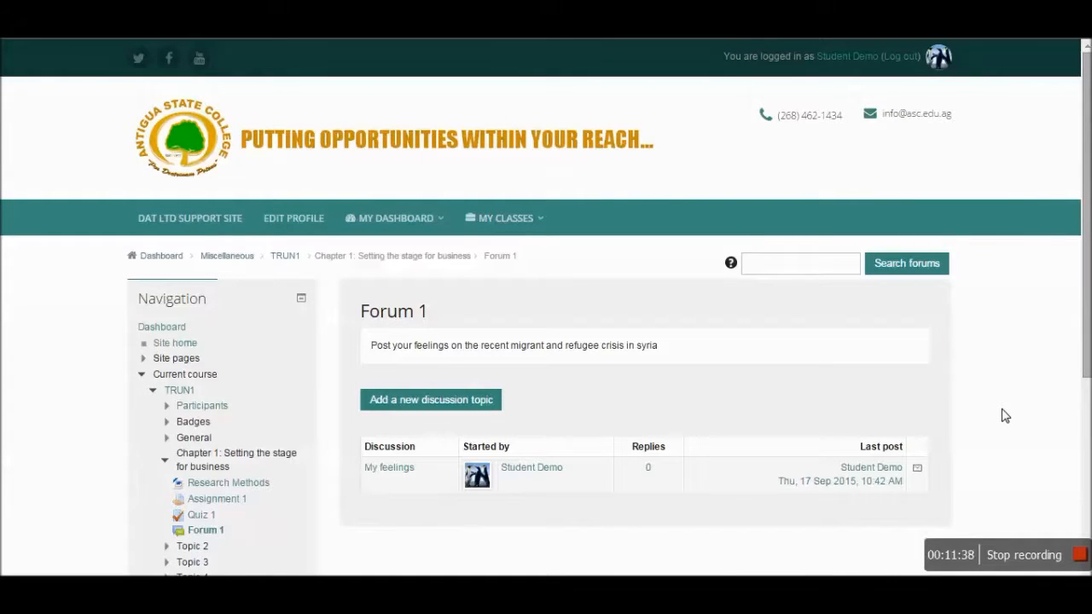
scroll(1005, 416, down, 1)
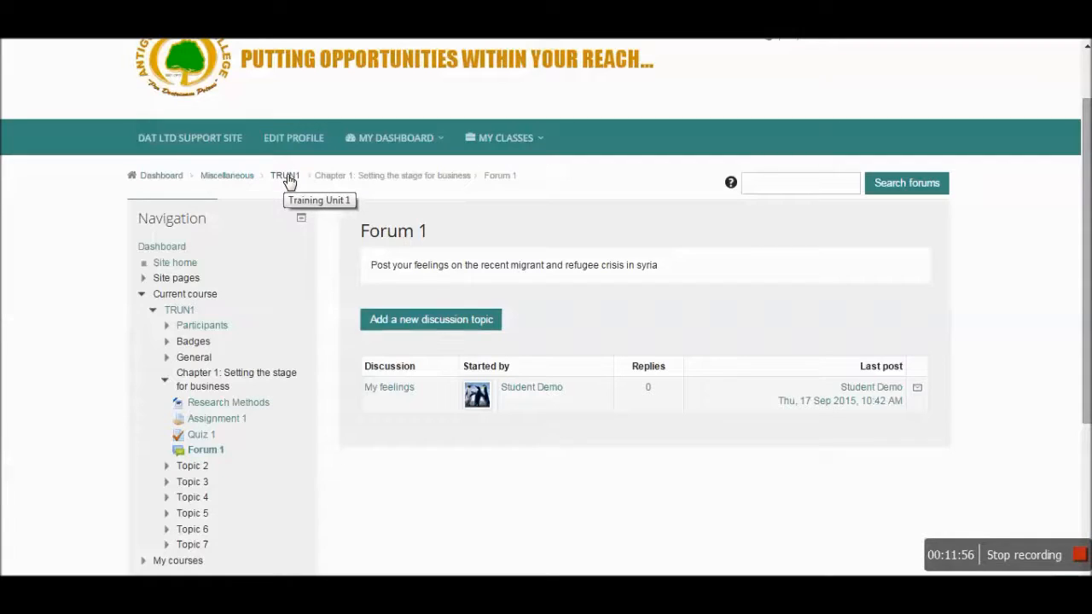
click(285, 176)
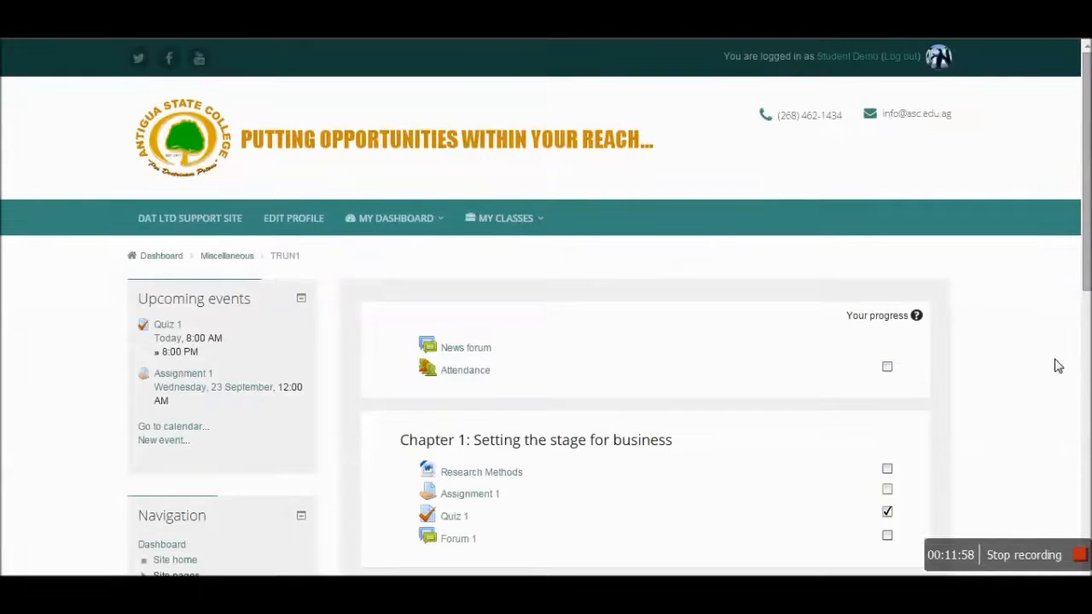
scroll(1058, 366, down, 1)
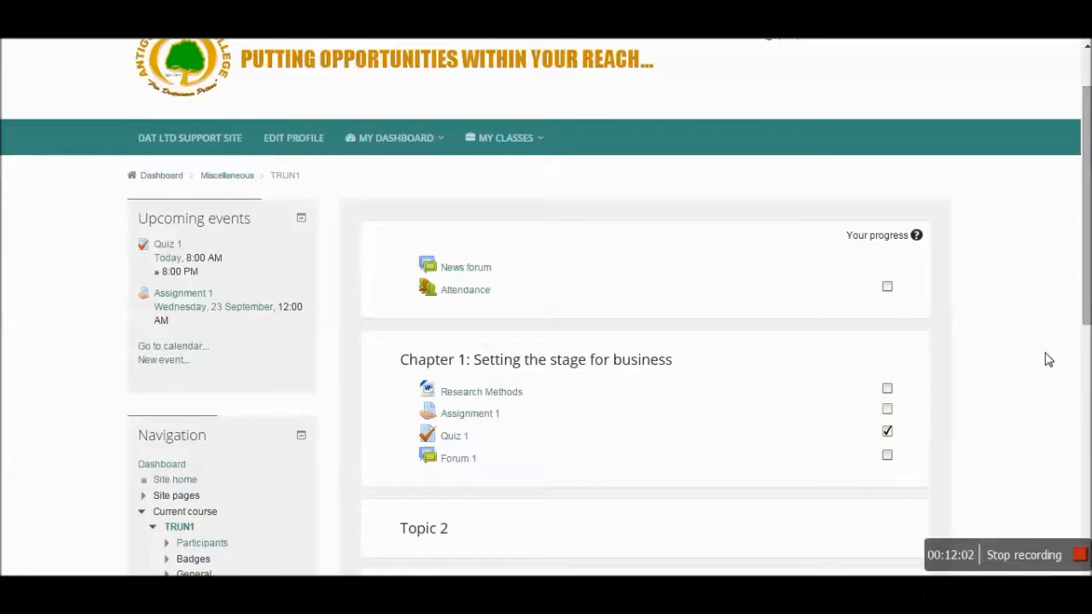
- View the Attendance report showing 5 sessions, 4 present and 1 excused
click(474, 293)
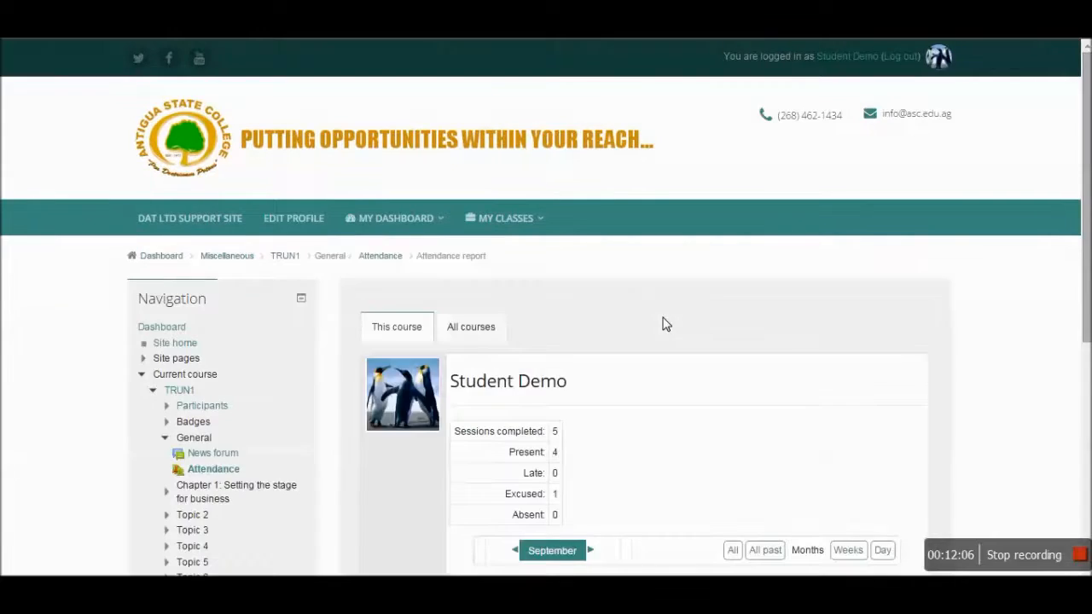
scroll(666, 324, down, 1)
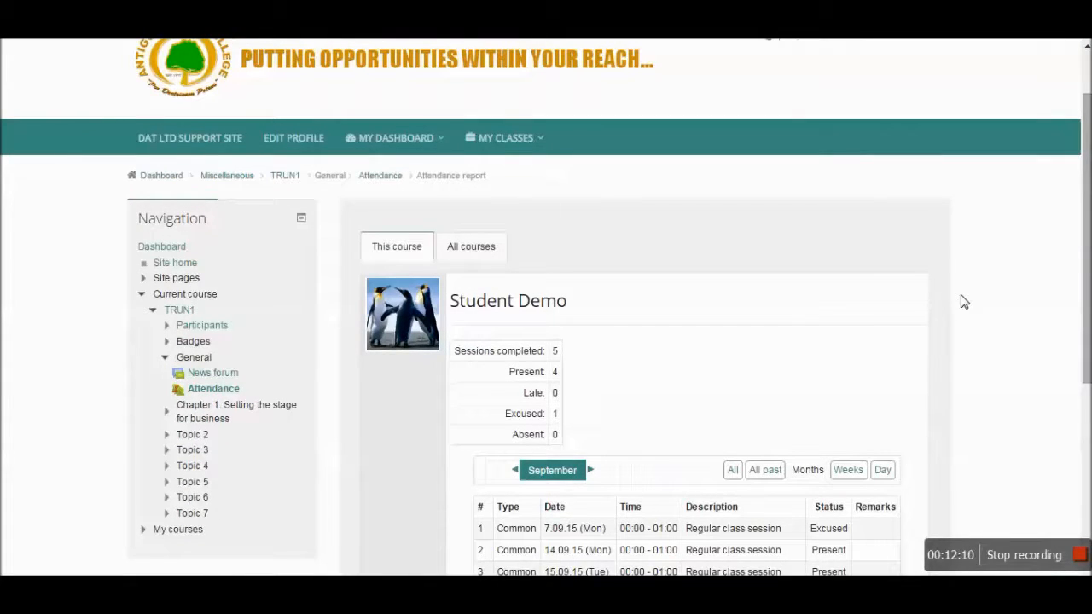
scroll(964, 301, down, 1)
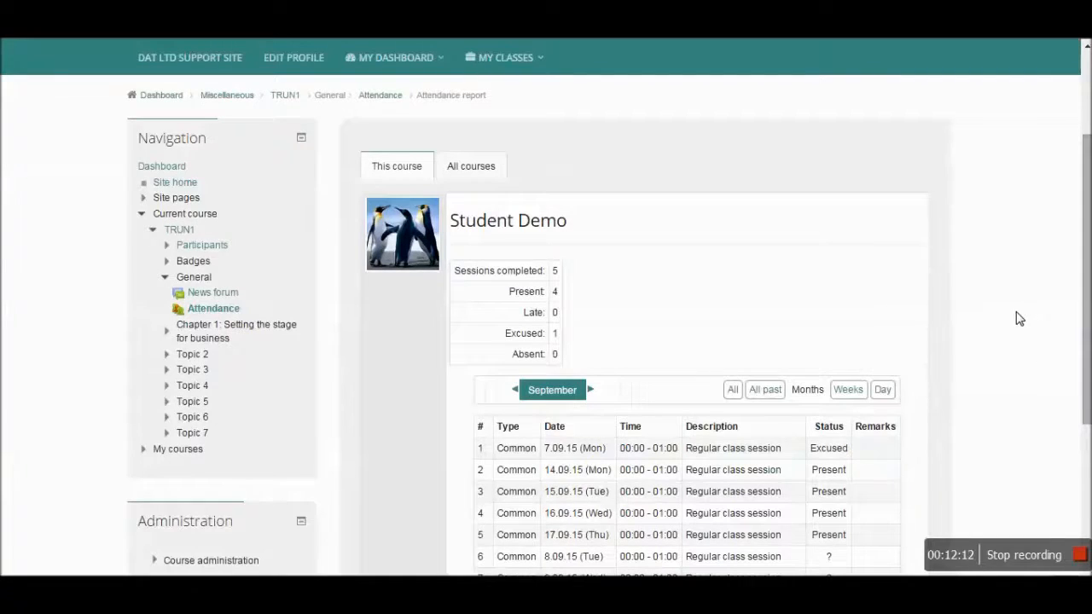
scroll(1003, 311, down, 1)
scroll(1004, 311, down, 1)
scroll(1004, 310, up, 4)
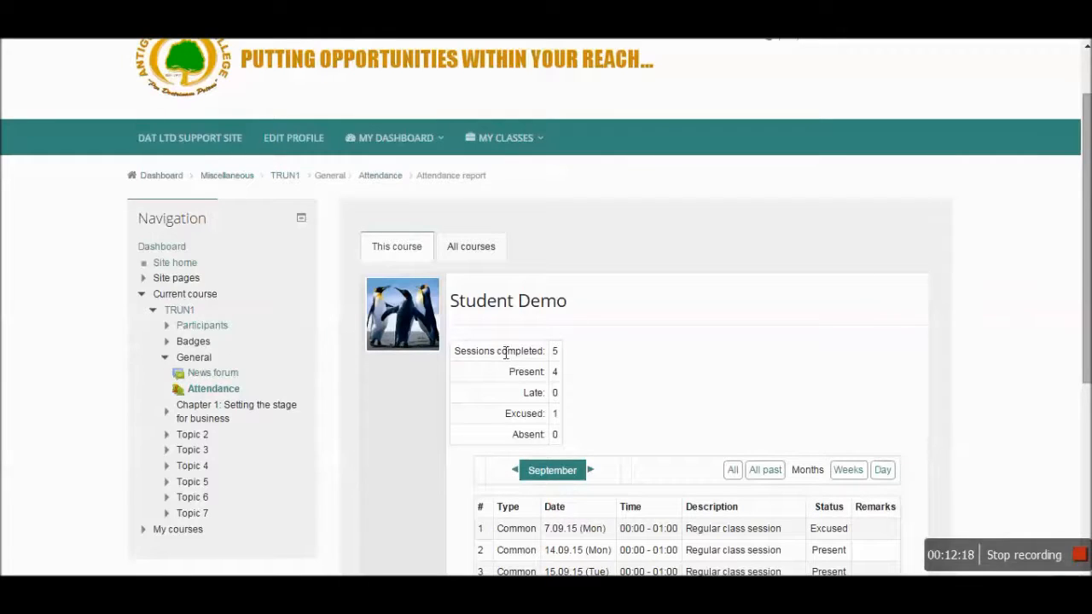
scroll(512, 358, down, 2)
scroll(679, 443, down, 3)
scroll(679, 451, down, 2)
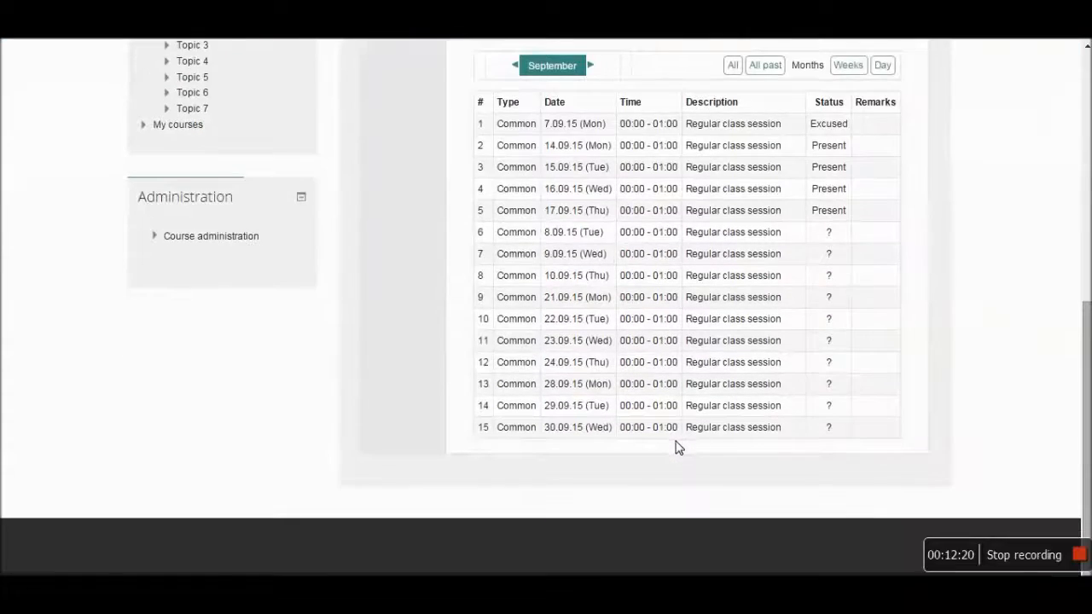
scroll(679, 450, up, 6)
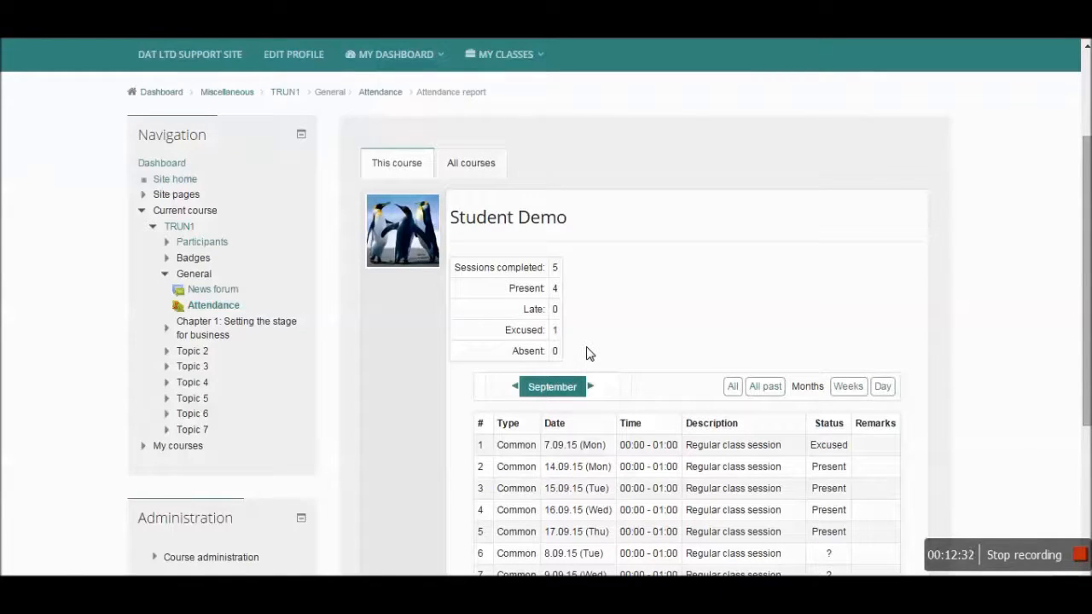
scroll(674, 314, down, 2)
scroll(929, 301, down, 2)
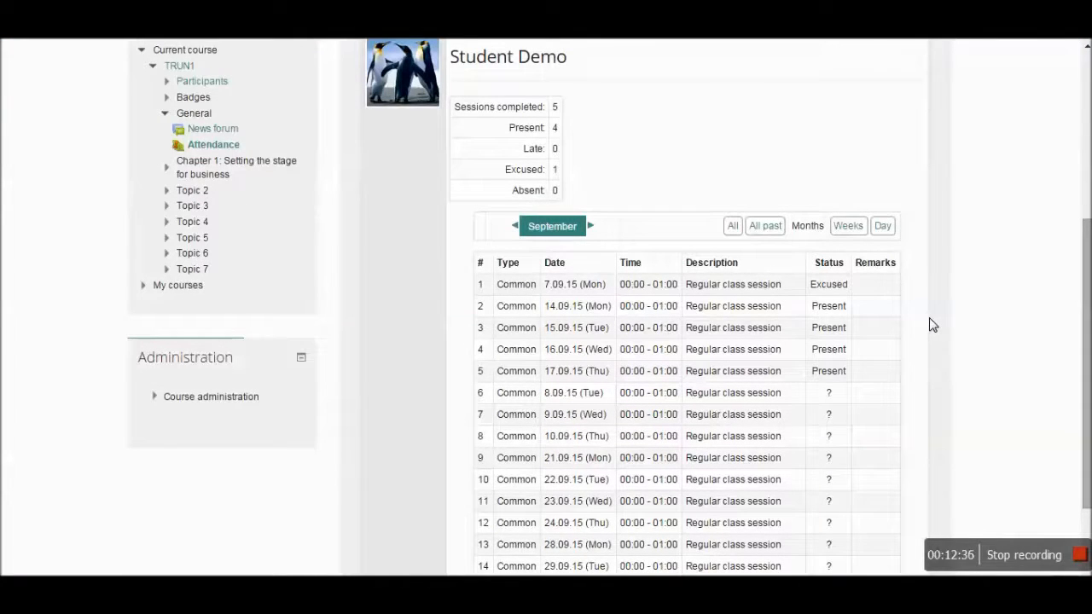
scroll(978, 348, down, 1)
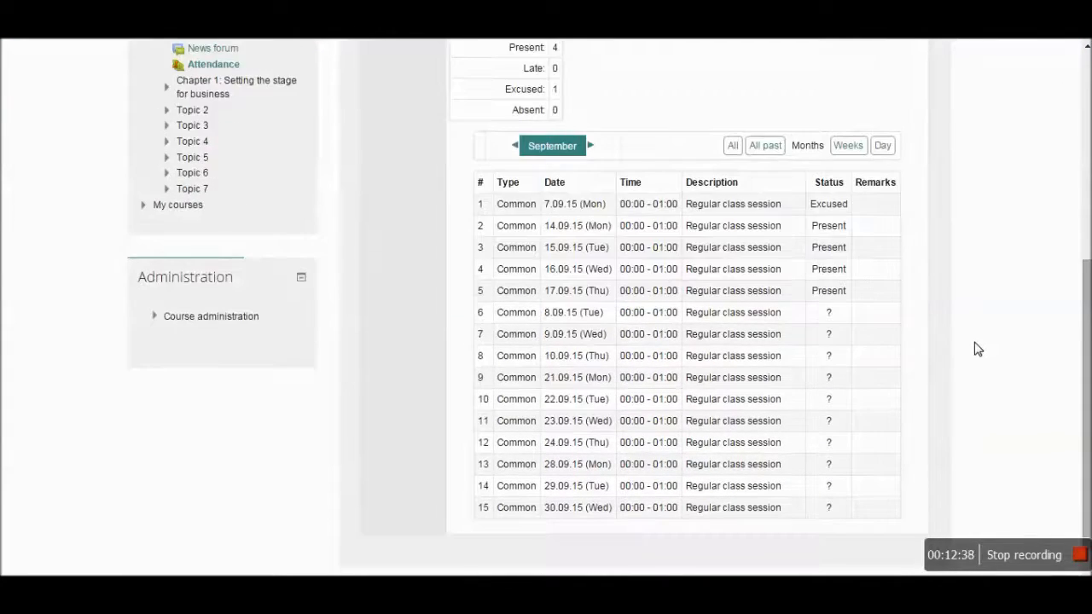
scroll(978, 348, up, 3)
scroll(978, 348, up, 2)
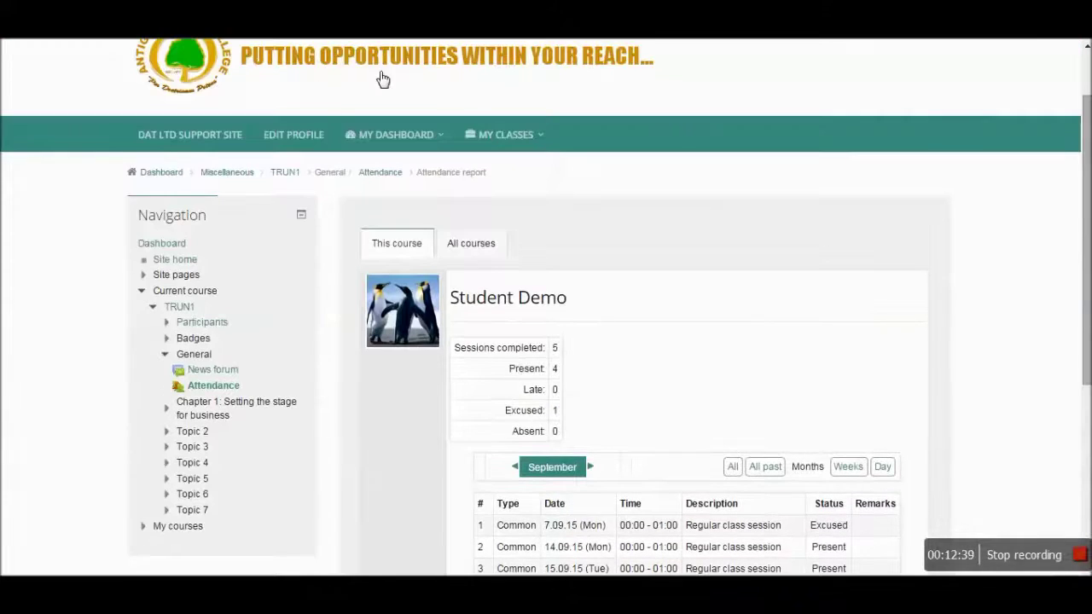
- Return to the TRUN1 course page via the breadcrumb
click(285, 173)
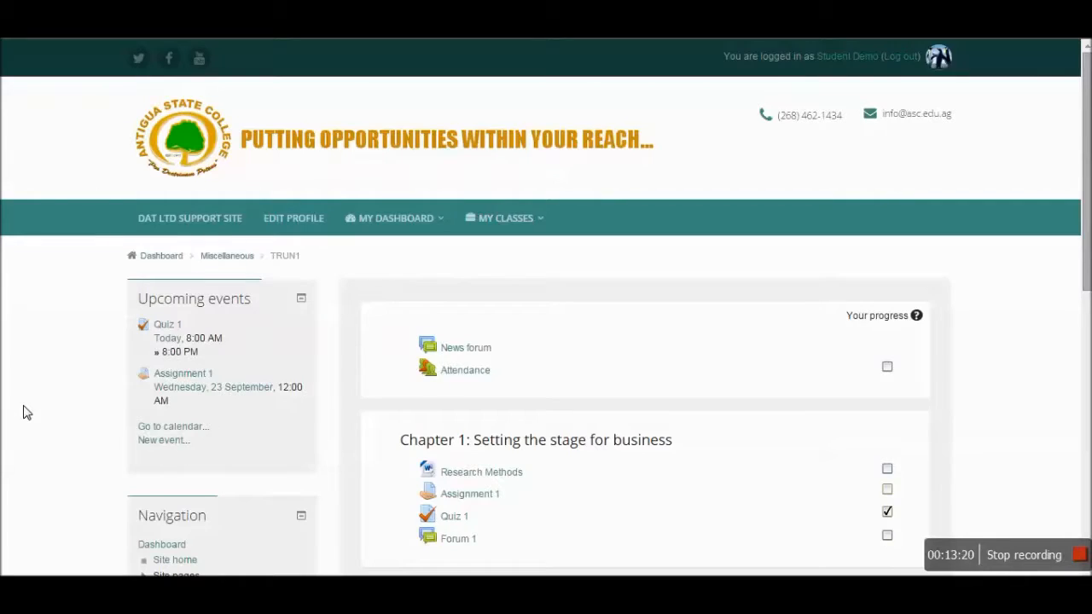
scroll(26, 412, down, 1)
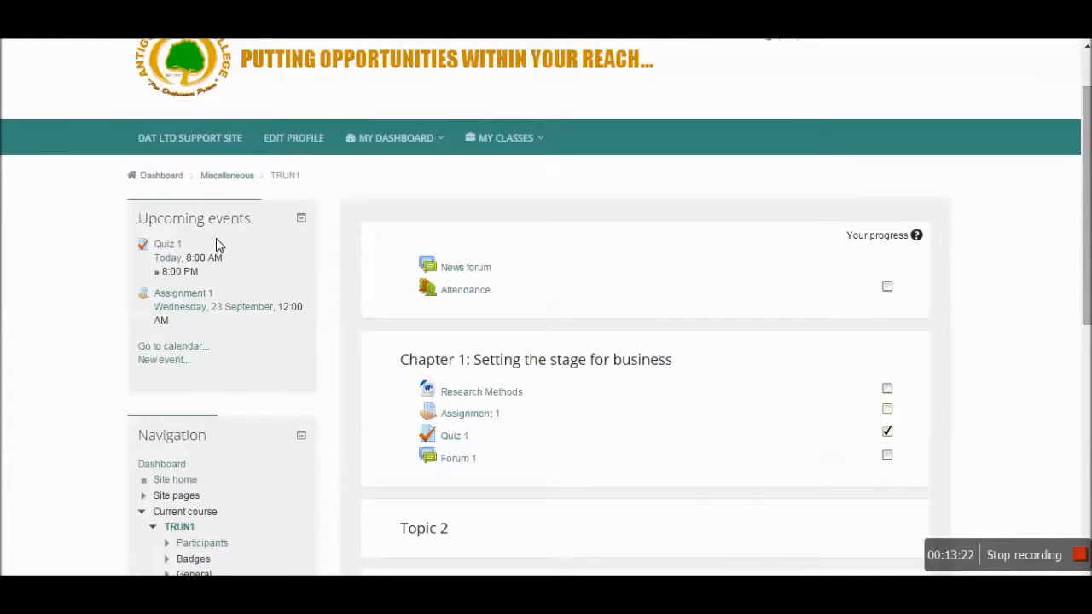
scroll(49, 275, down, 4)
scroll(49, 276, down, 4)
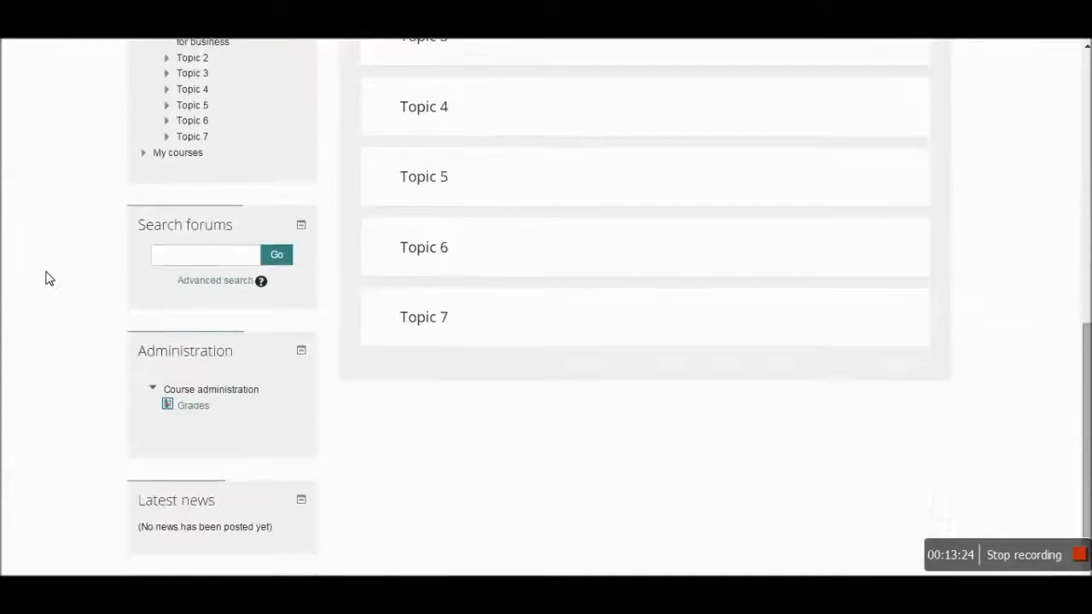
scroll(48, 276, down, 2)
scroll(48, 275, up, 4)
scroll(49, 275, up, 4)
scroll(49, 276, up, 3)
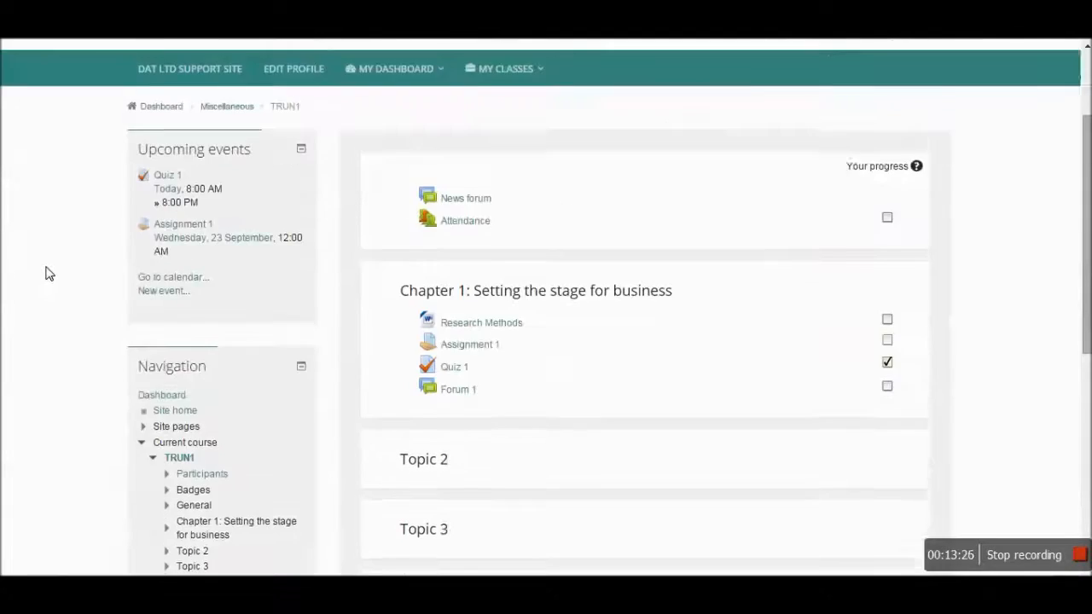
scroll(39, 337, down, 3)
scroll(34, 337, down, 5)
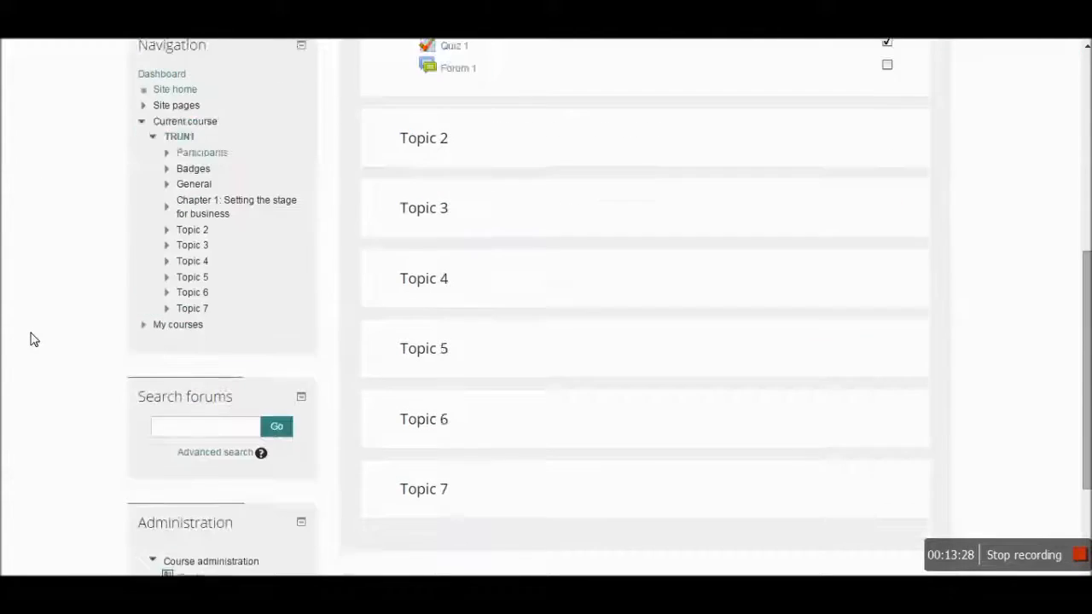
scroll(31, 339, down, 3)
scroll(32, 339, up, 5)
scroll(32, 338, up, 5)
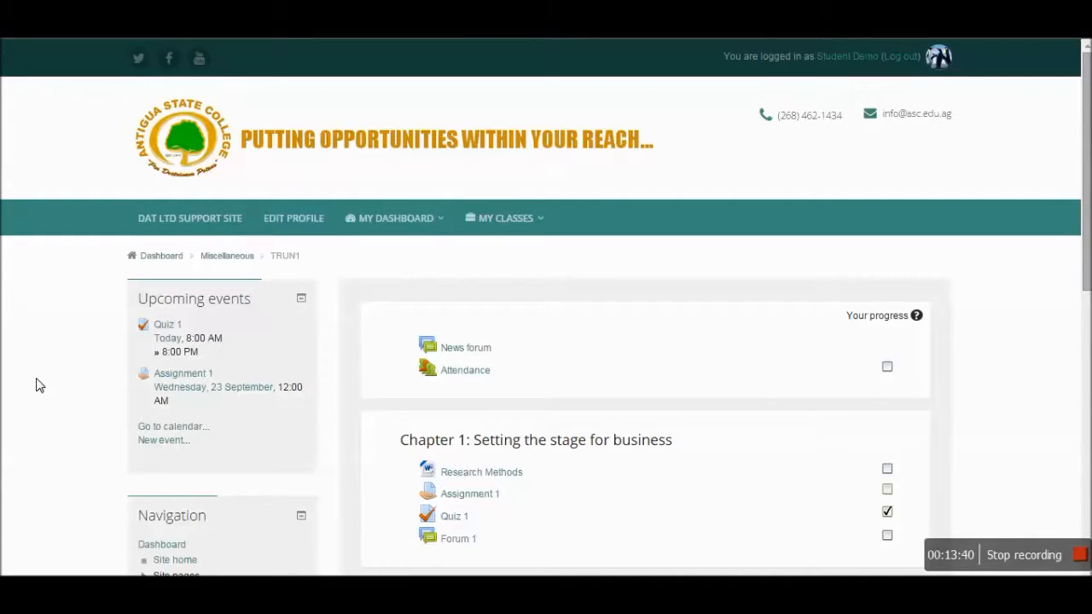
scroll(38, 384, down, 10)
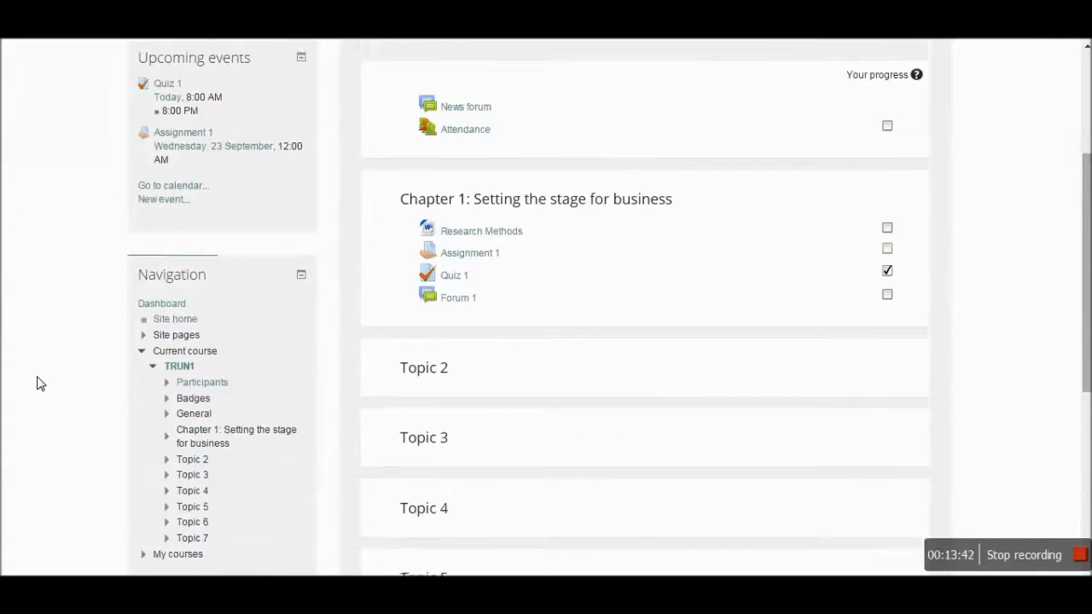
scroll(38, 381, down, 2)
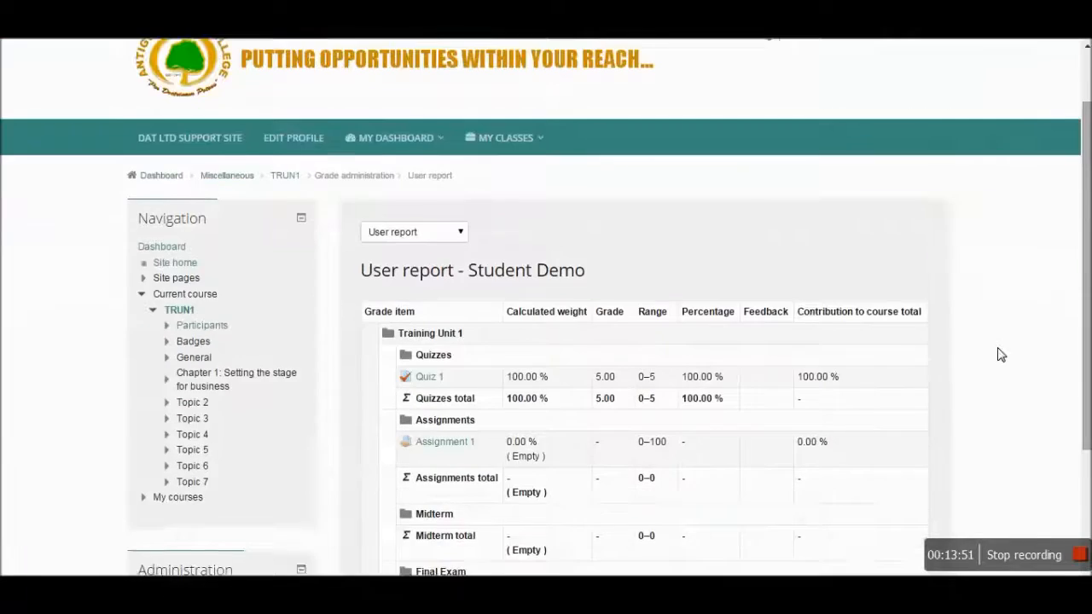
scroll(1000, 354, down, 2)
scroll(997, 353, down, 2)
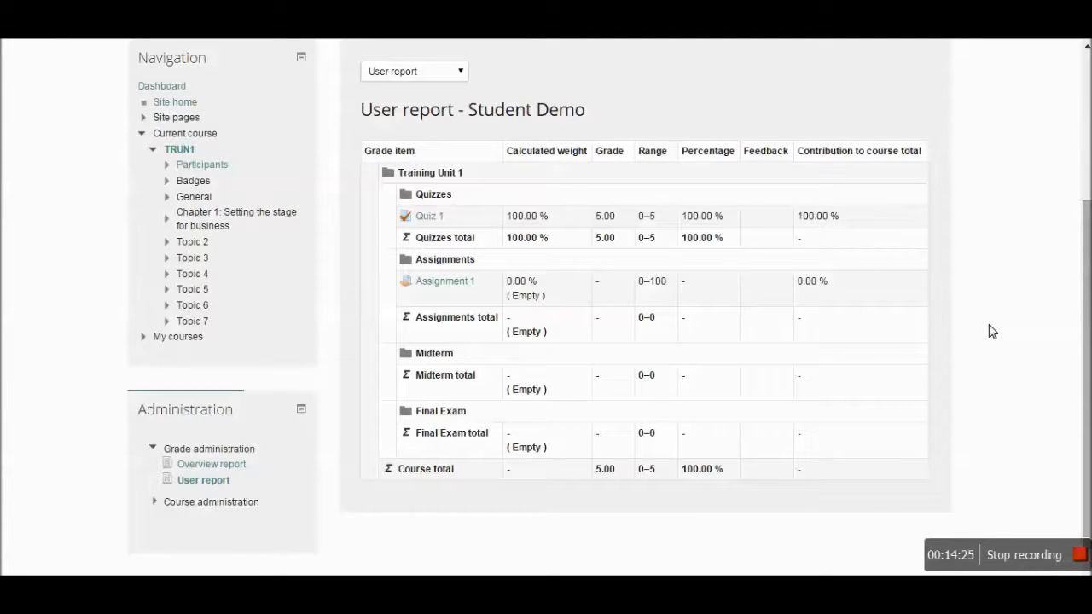
scroll(993, 331, up, 3)
scroll(992, 331, up, 3)
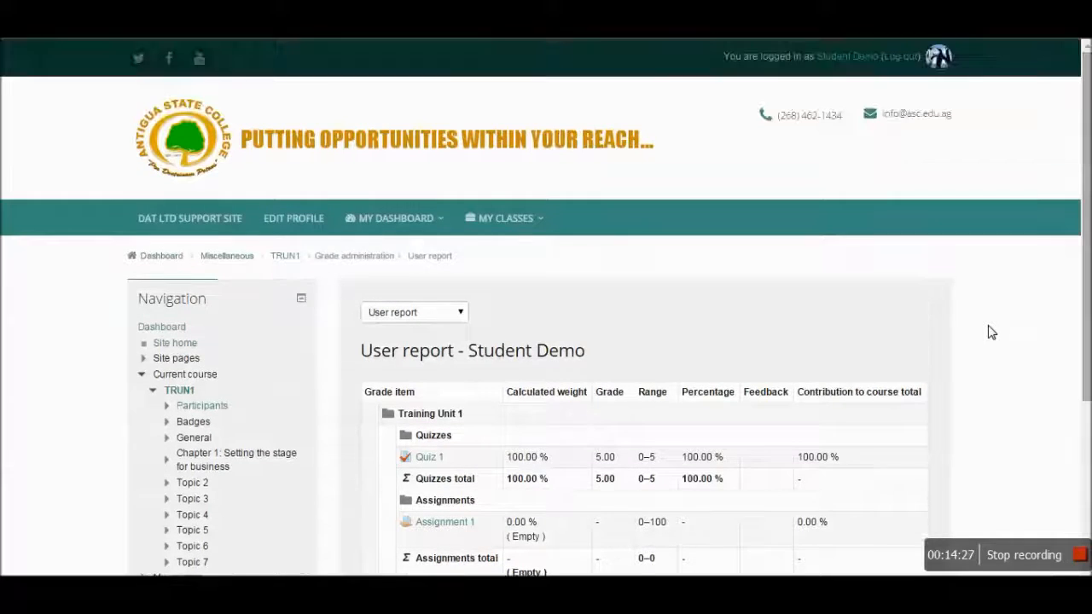
scroll(993, 331, up, 2)
- Leave the grade report and return to the TRUN1 course page
click(284, 256)
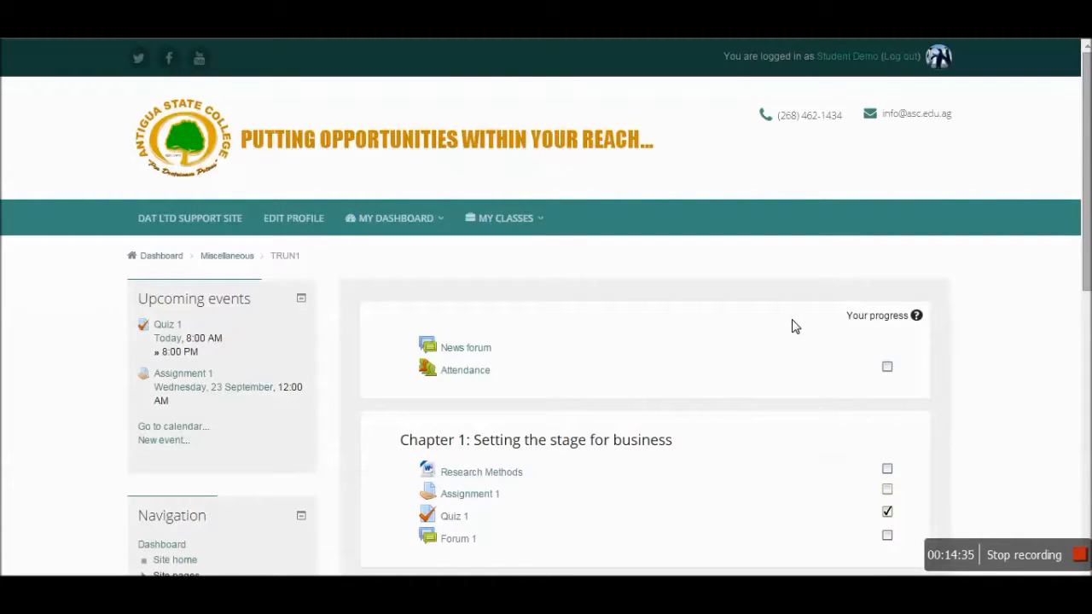
scroll(750, 315, down, 1)
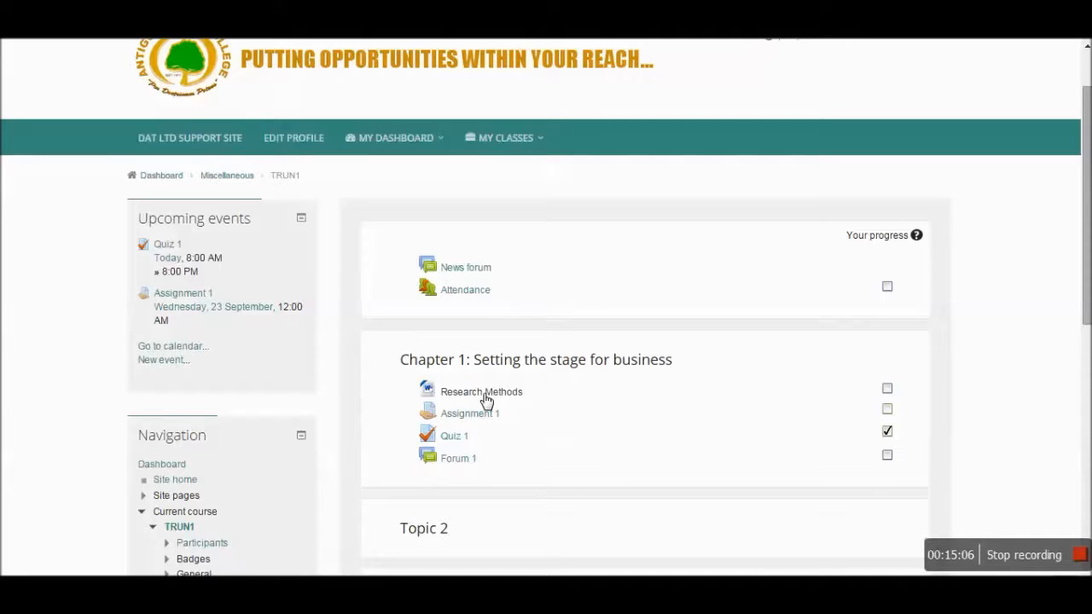
- Tick the Research Methods completion checkbox in Chapter 1
click(888, 390)
scroll(989, 383, down, 1)
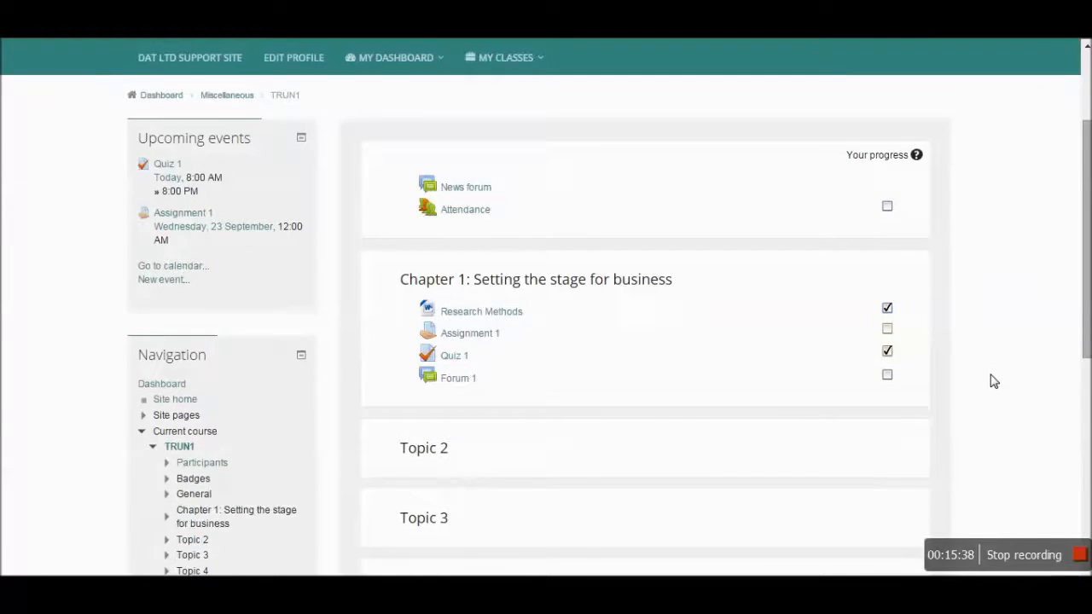
scroll(993, 381, down, 1)
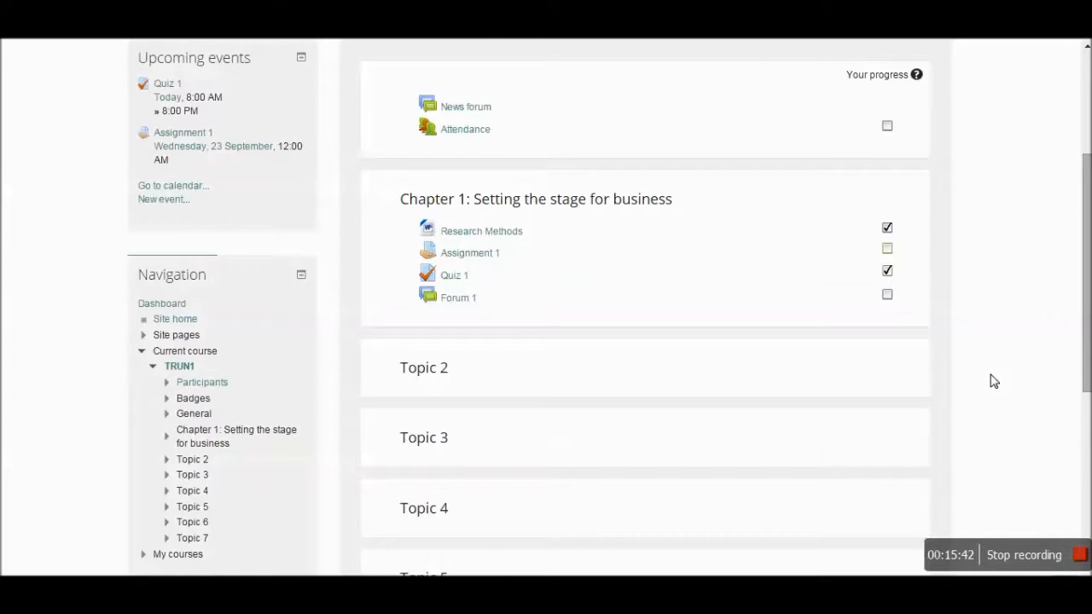
click(201, 383)
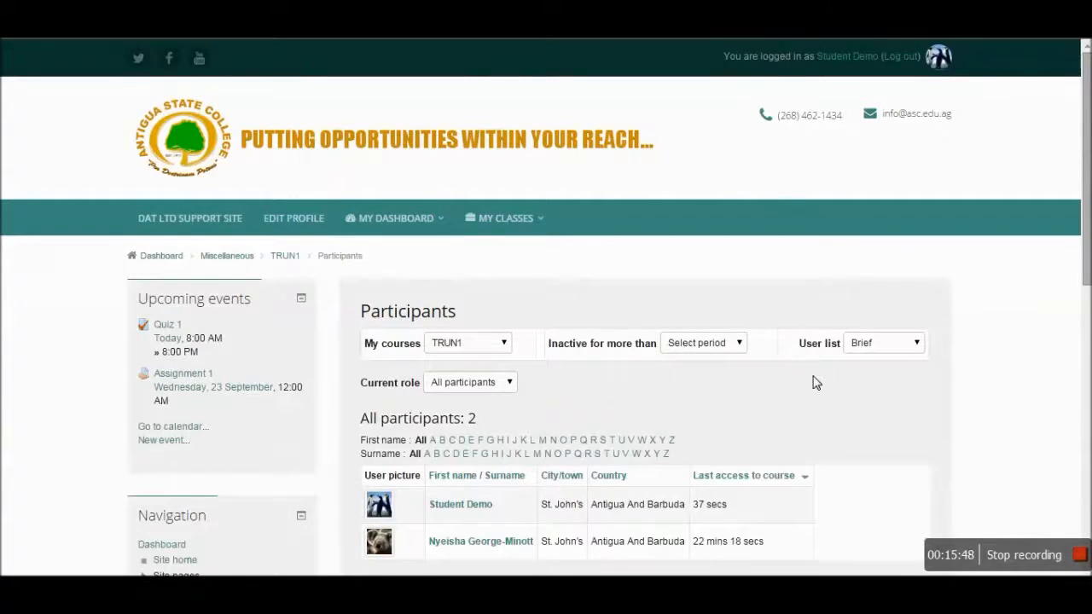
scroll(920, 370, down, 2)
scroll(742, 343, up, 2)
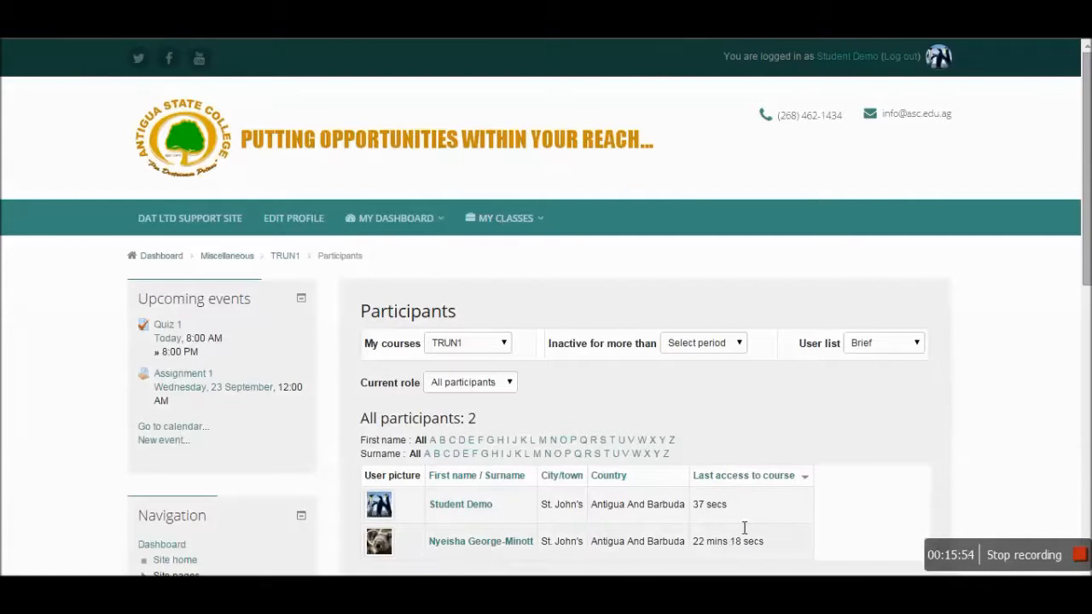
scroll(893, 426, down, 1)
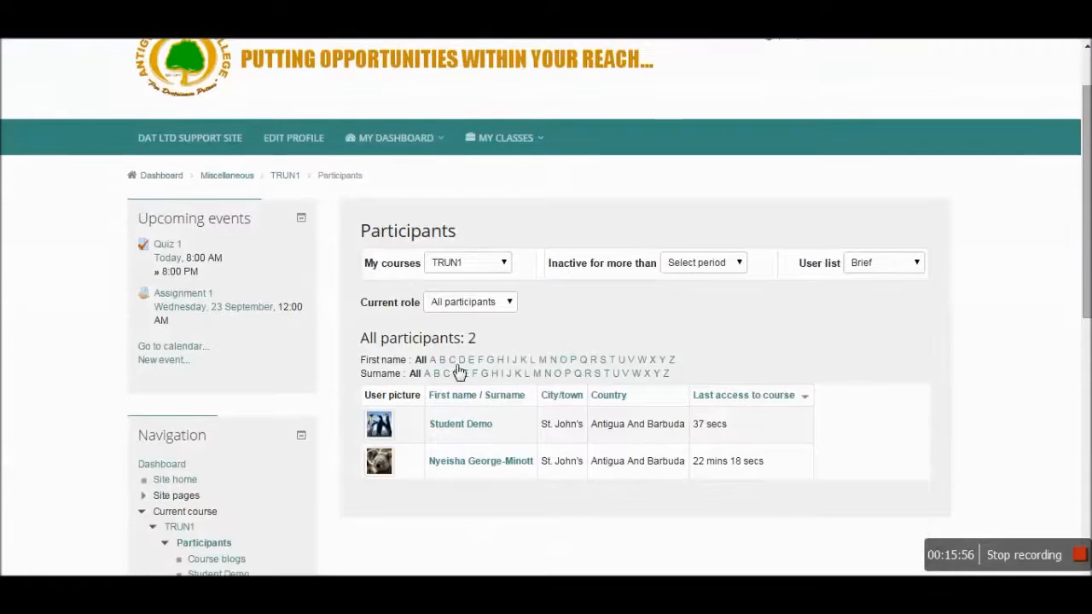
click(448, 467)
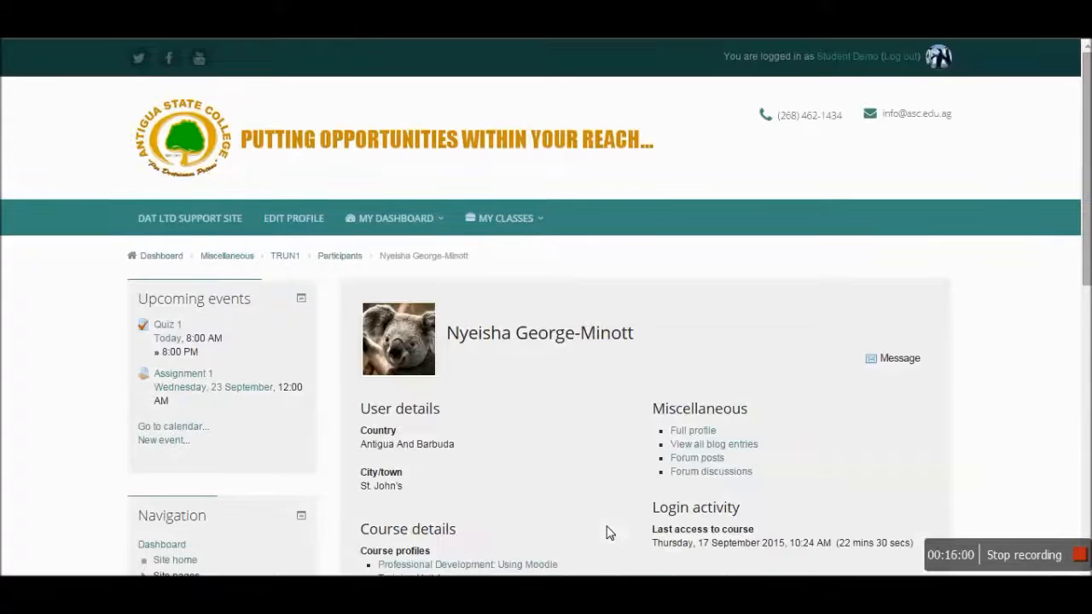
scroll(904, 403, down, 2)
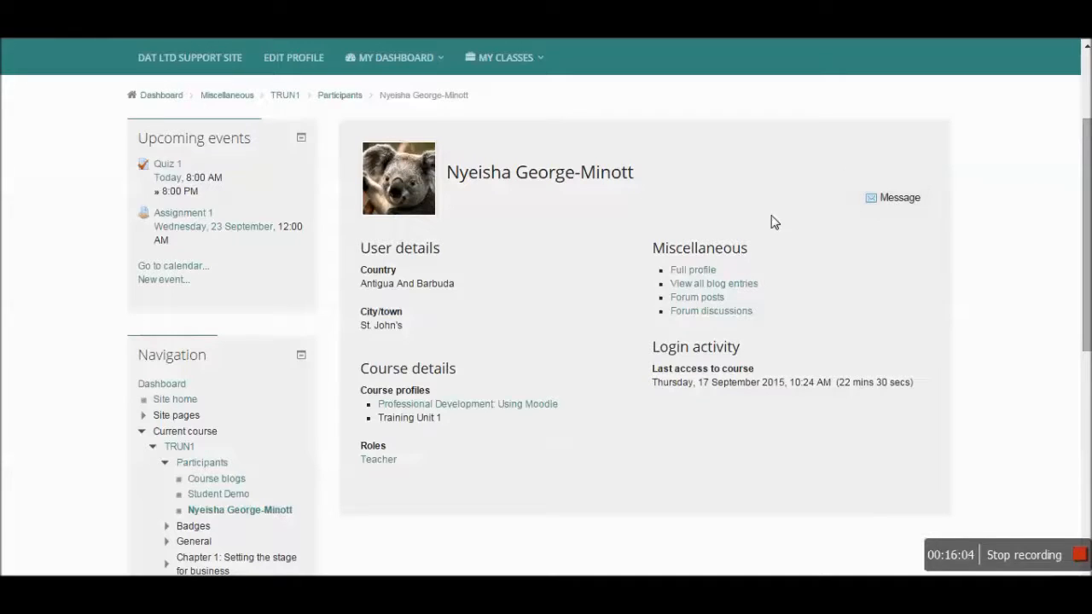
click(887, 198)
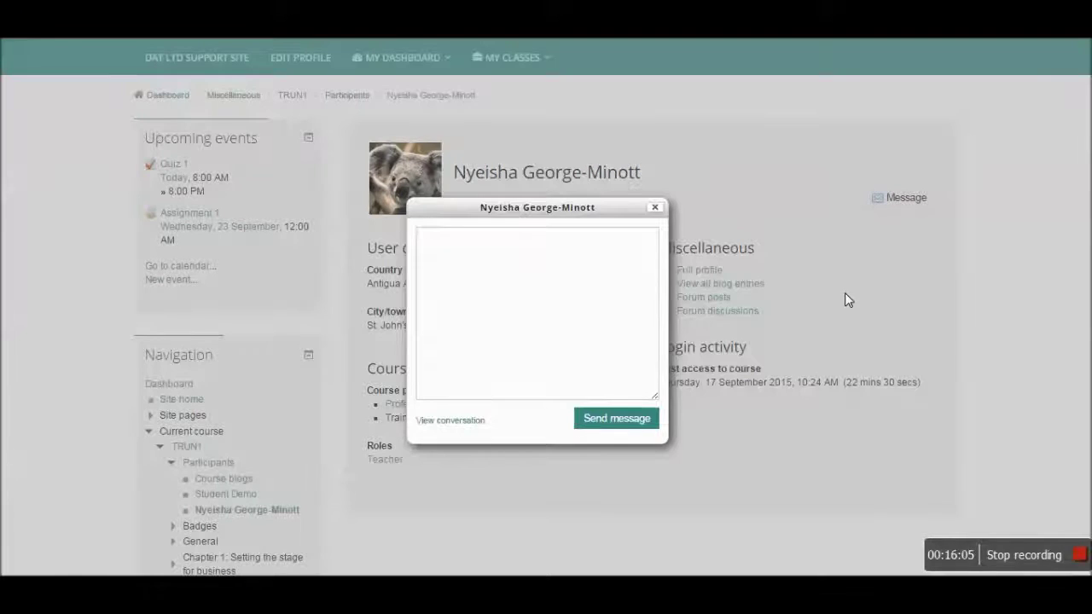
click(483, 293)
text(I need some hel)
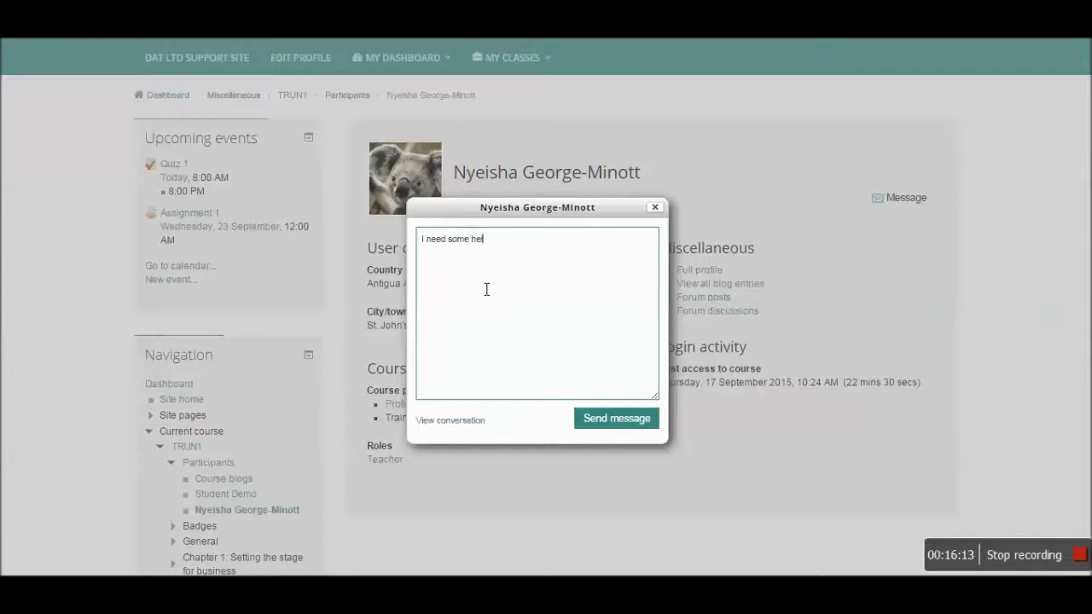
text(p with)
text( an assig)
text(nment)
click(606, 422)
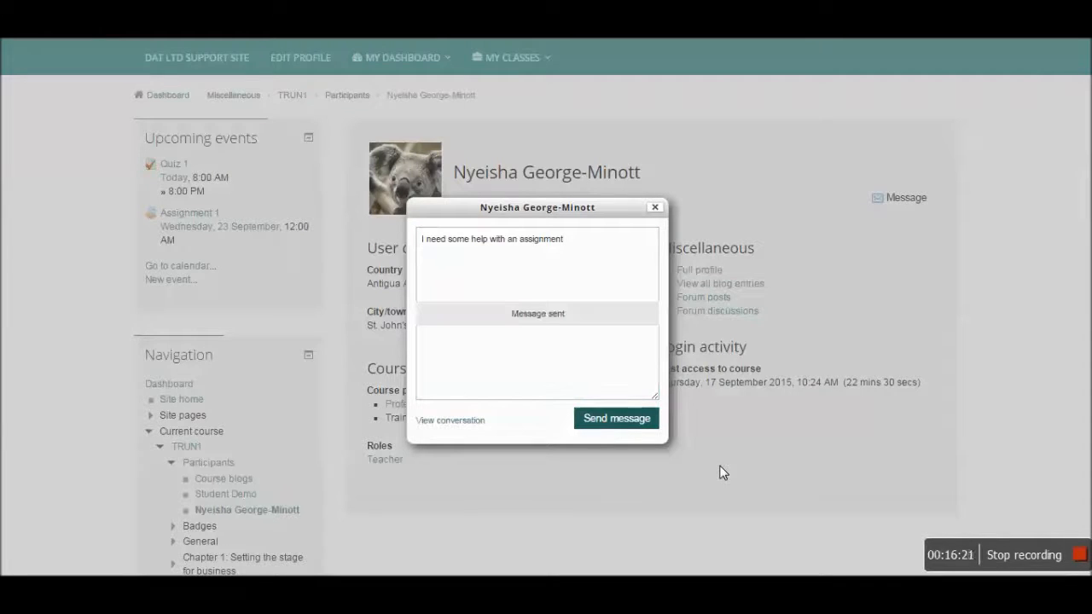
click(724, 472)
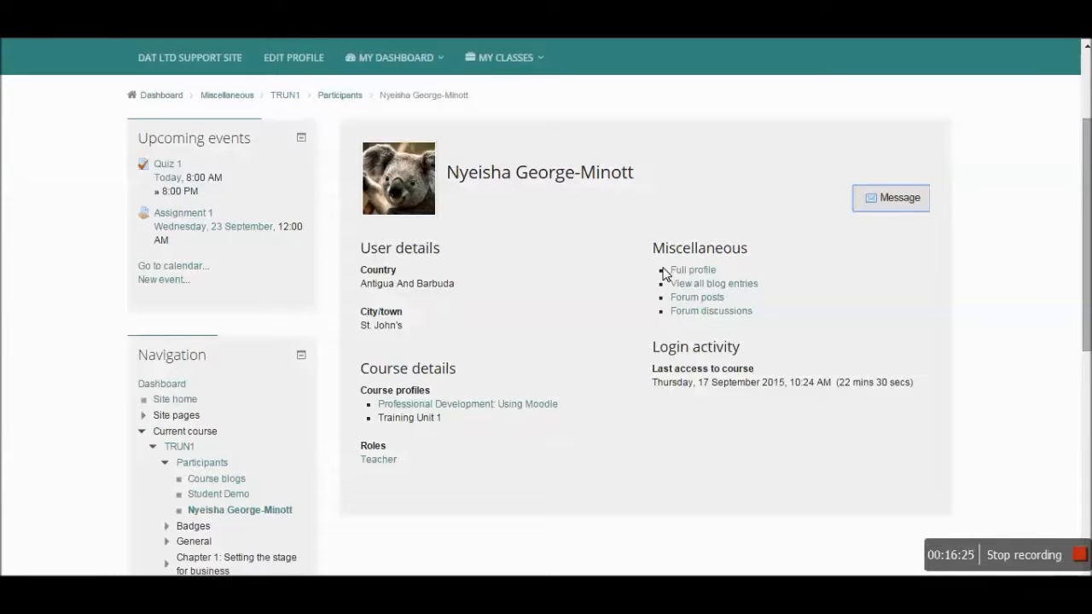
scroll(664, 273, up, 3)
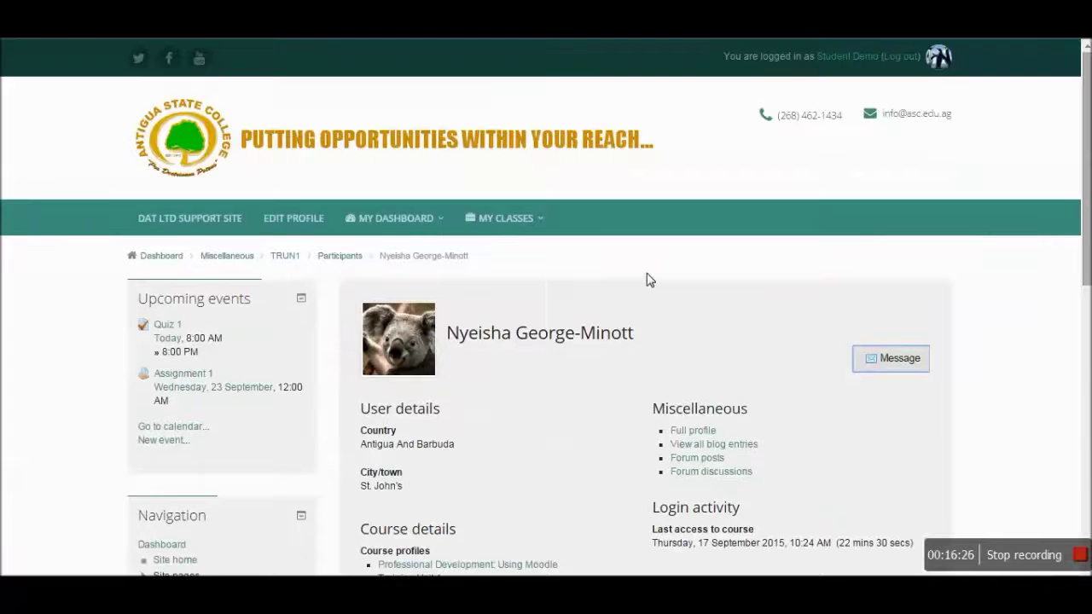
click(284, 256)
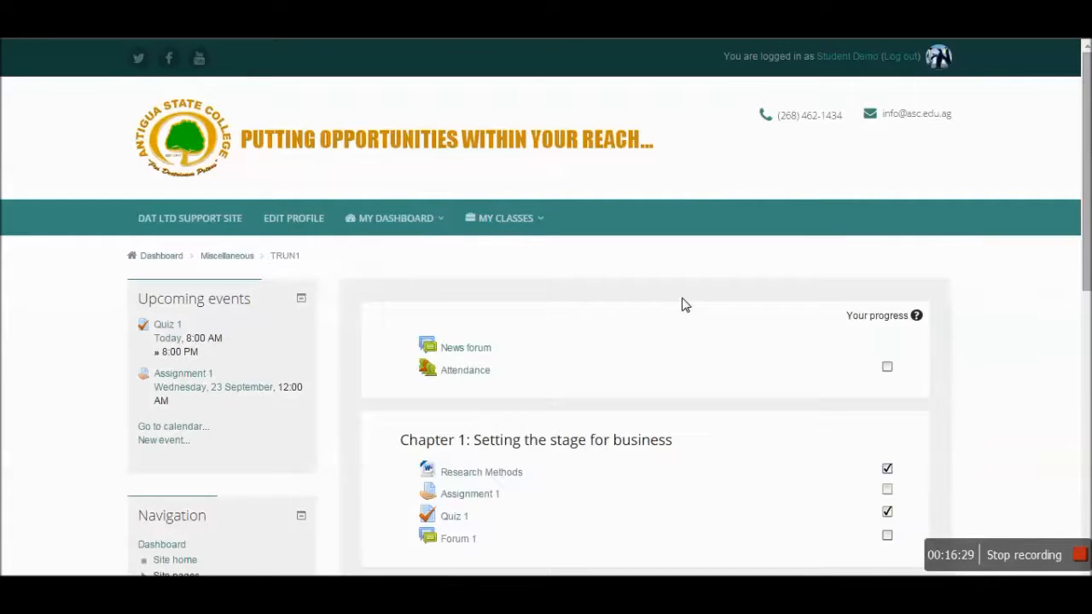
scroll(401, 384, down, 3)
scroll(524, 380, down, 2)
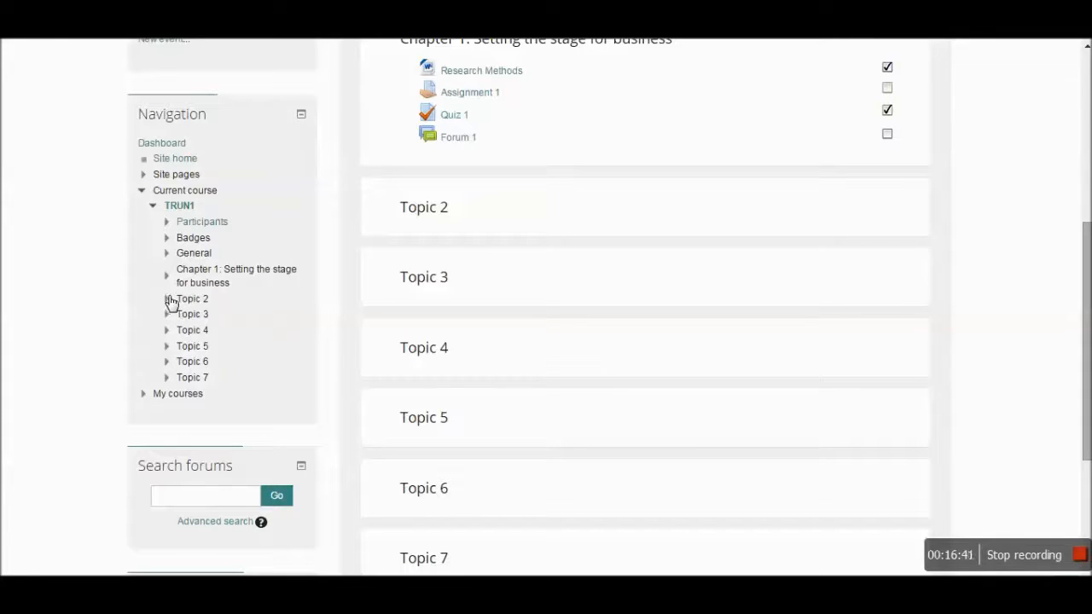
- Expand Topic 2 in the Navigation block to show its contents
click(168, 298)
scroll(567, 245, up, 5)
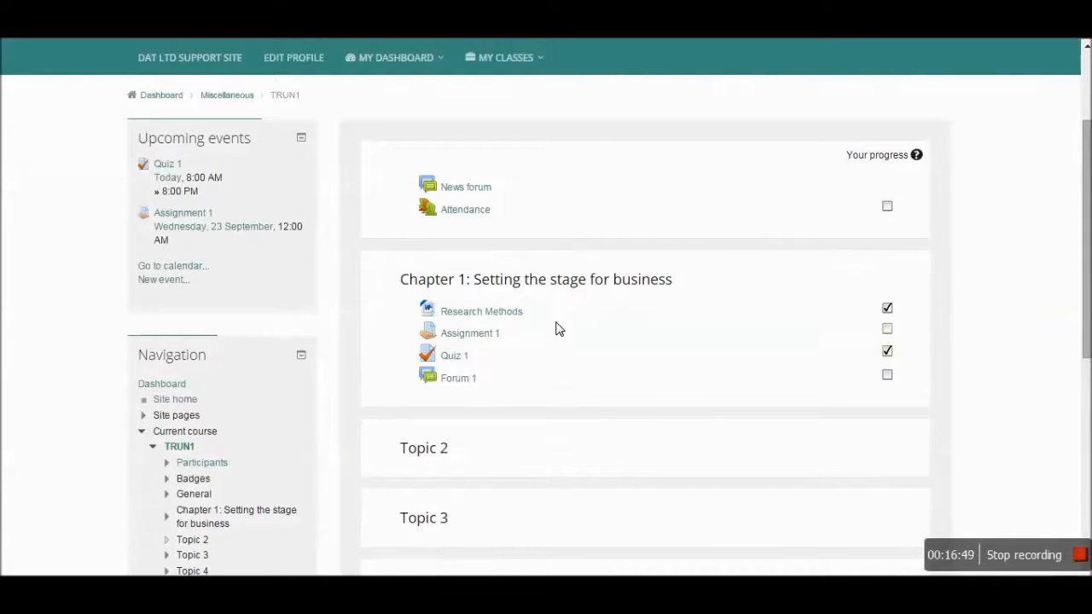
scroll(553, 297, down, 8)
scroll(536, 295, up, 3)
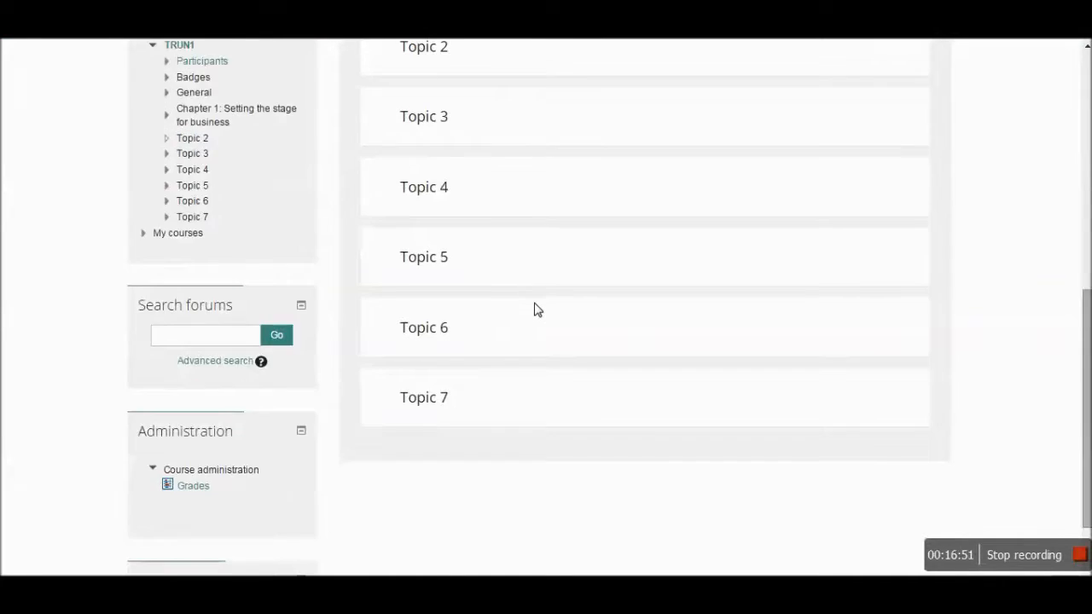
scroll(537, 307, up, 3)
scroll(537, 312, up, 4)
scroll(539, 314, down, 5)
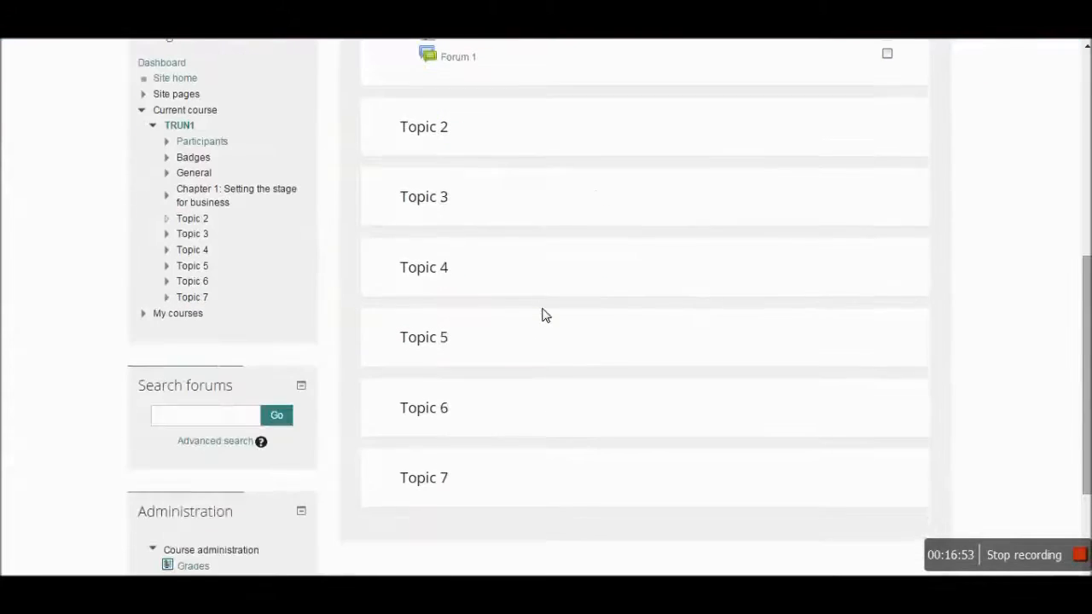
scroll(546, 314, down, 4)
scroll(559, 316, up, 5)
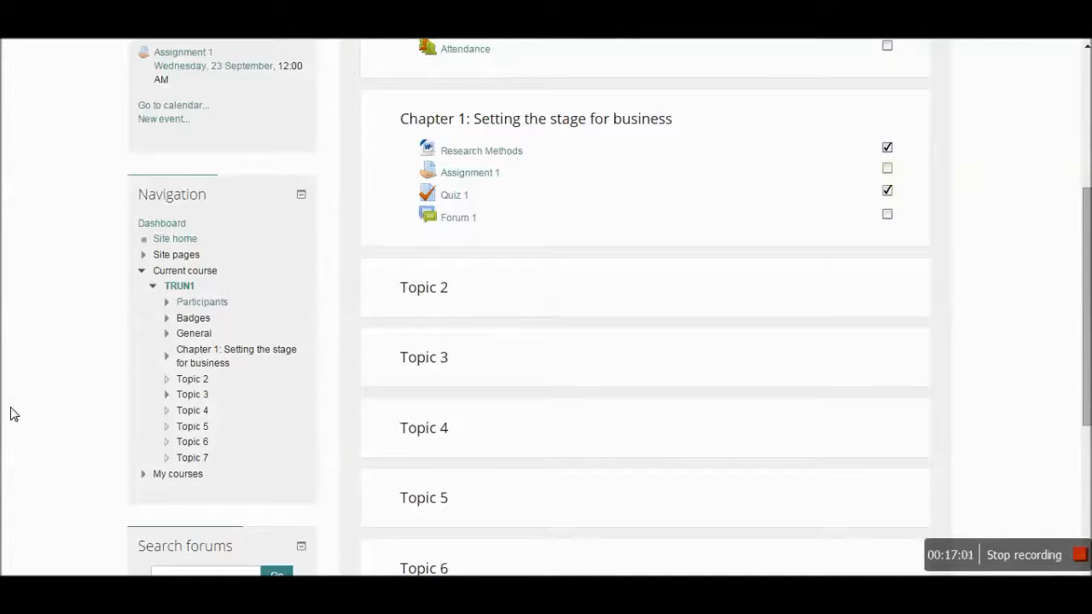
scroll(17, 413, up, 3)
scroll(397, 435, up, 3)
scroll(256, 427, down, 6)
scroll(96, 386, down, 1)
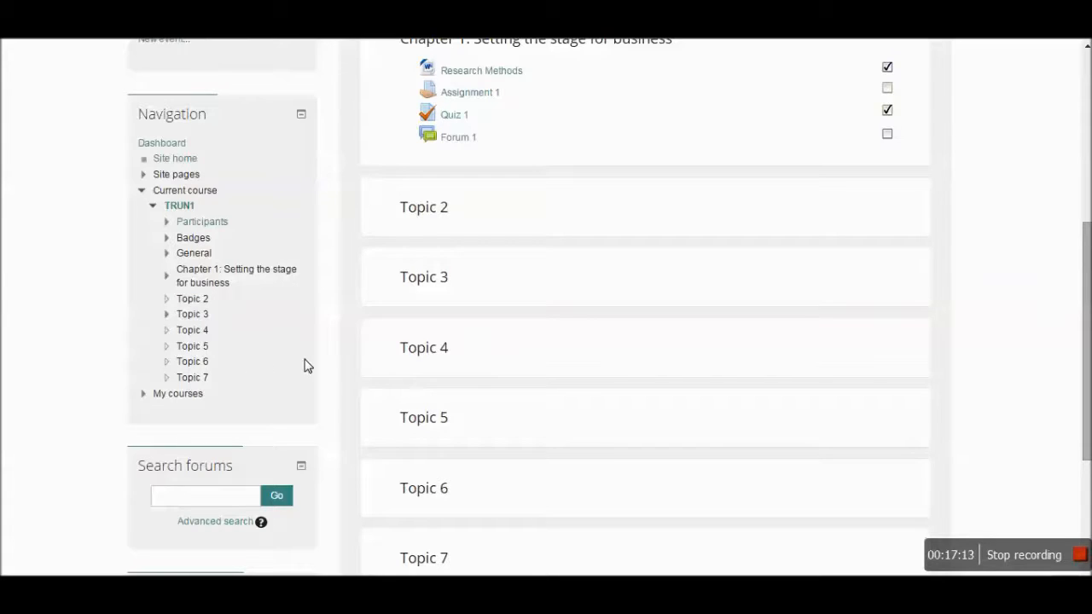
scroll(308, 366, down, 2)
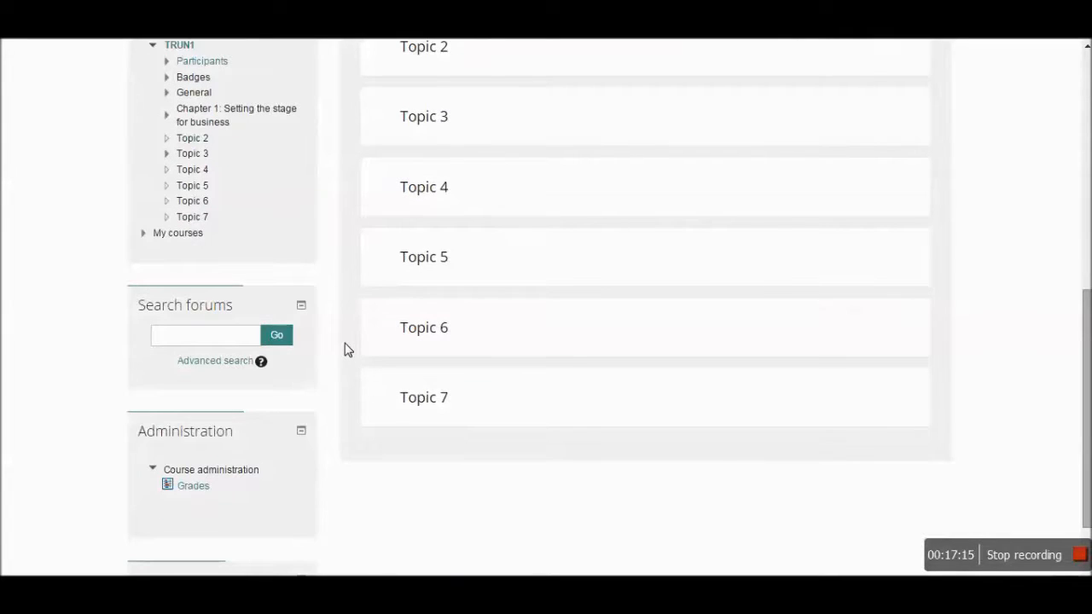
scroll(347, 349, down, 2)
scroll(347, 349, down, 1)
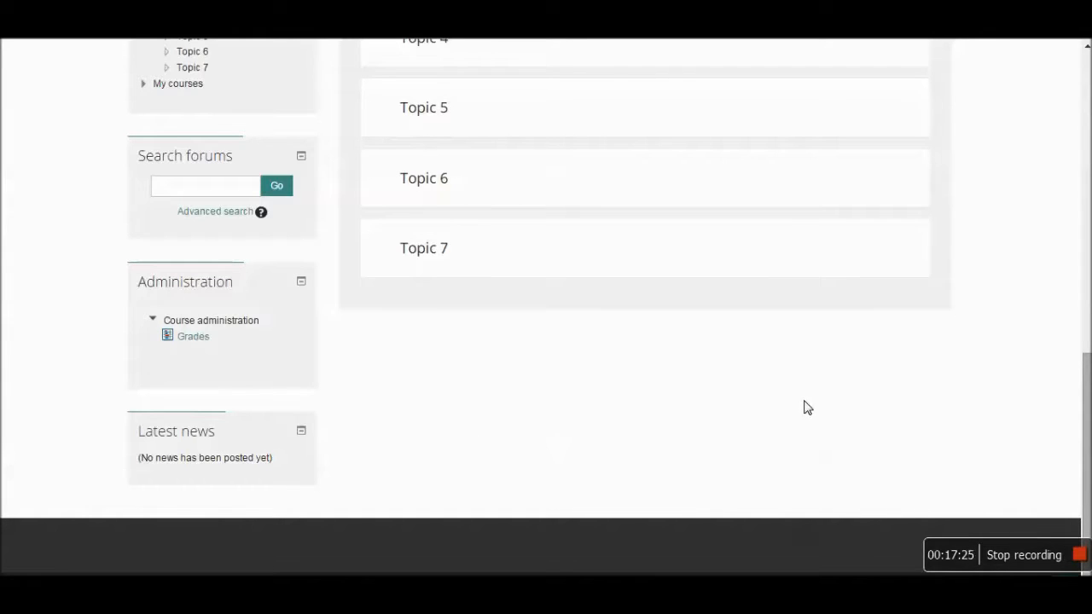
scroll(812, 409, up, 1)
scroll(812, 409, up, 8)
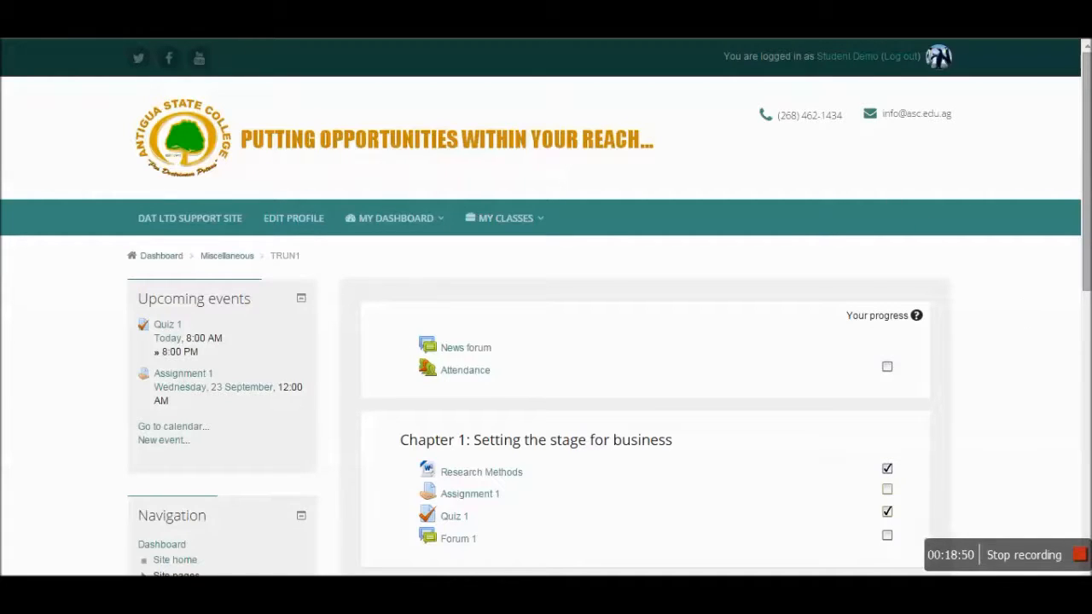
- Log the demo student out so the college front page shows not logged in
click(913, 60)
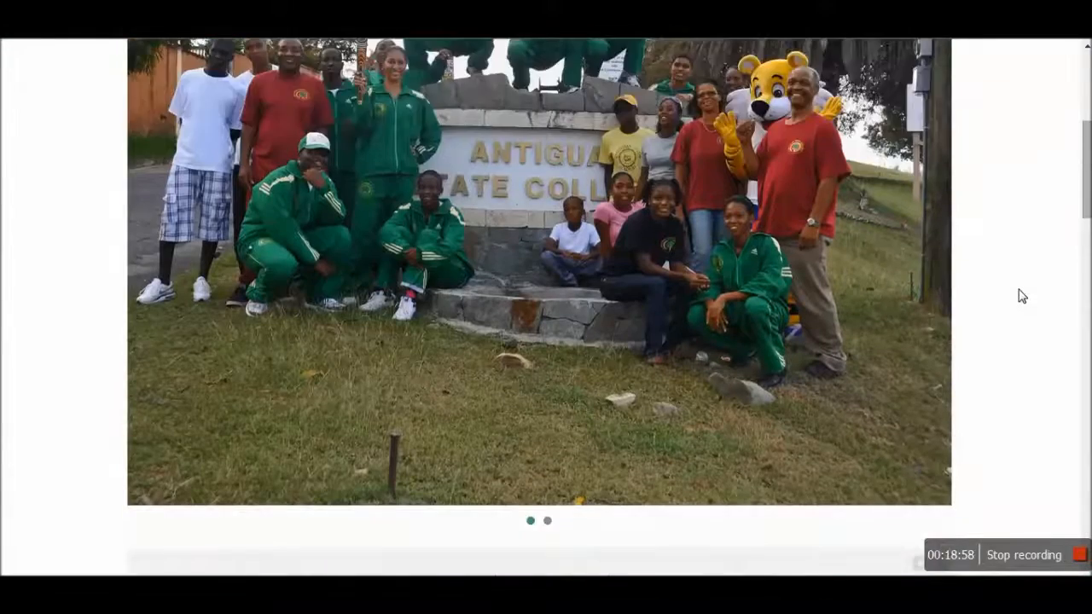
scroll(1022, 297, up, 3)
scroll(1022, 295, up, 4)
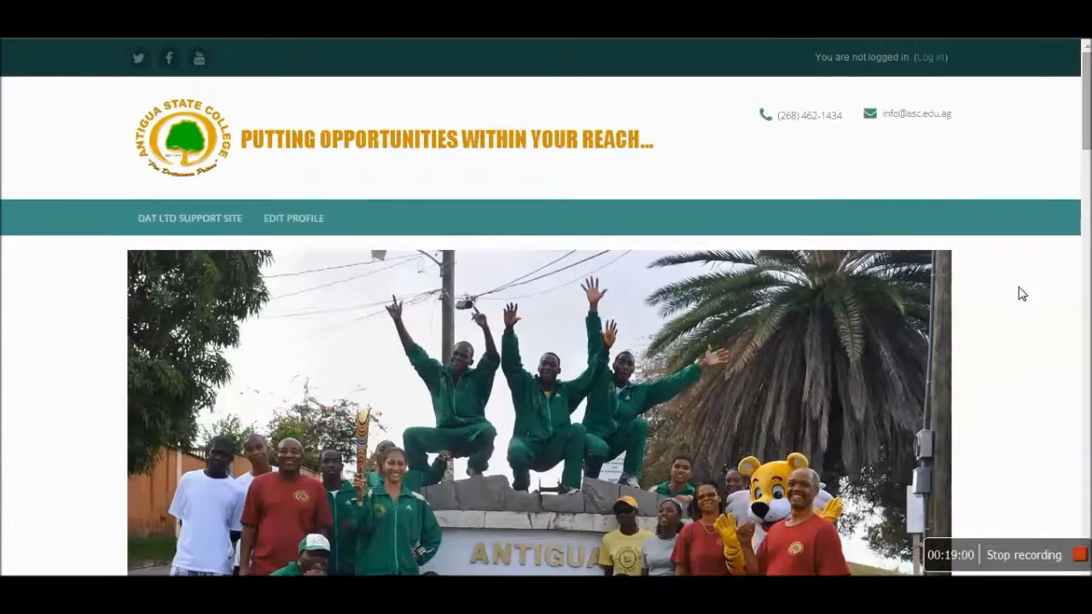